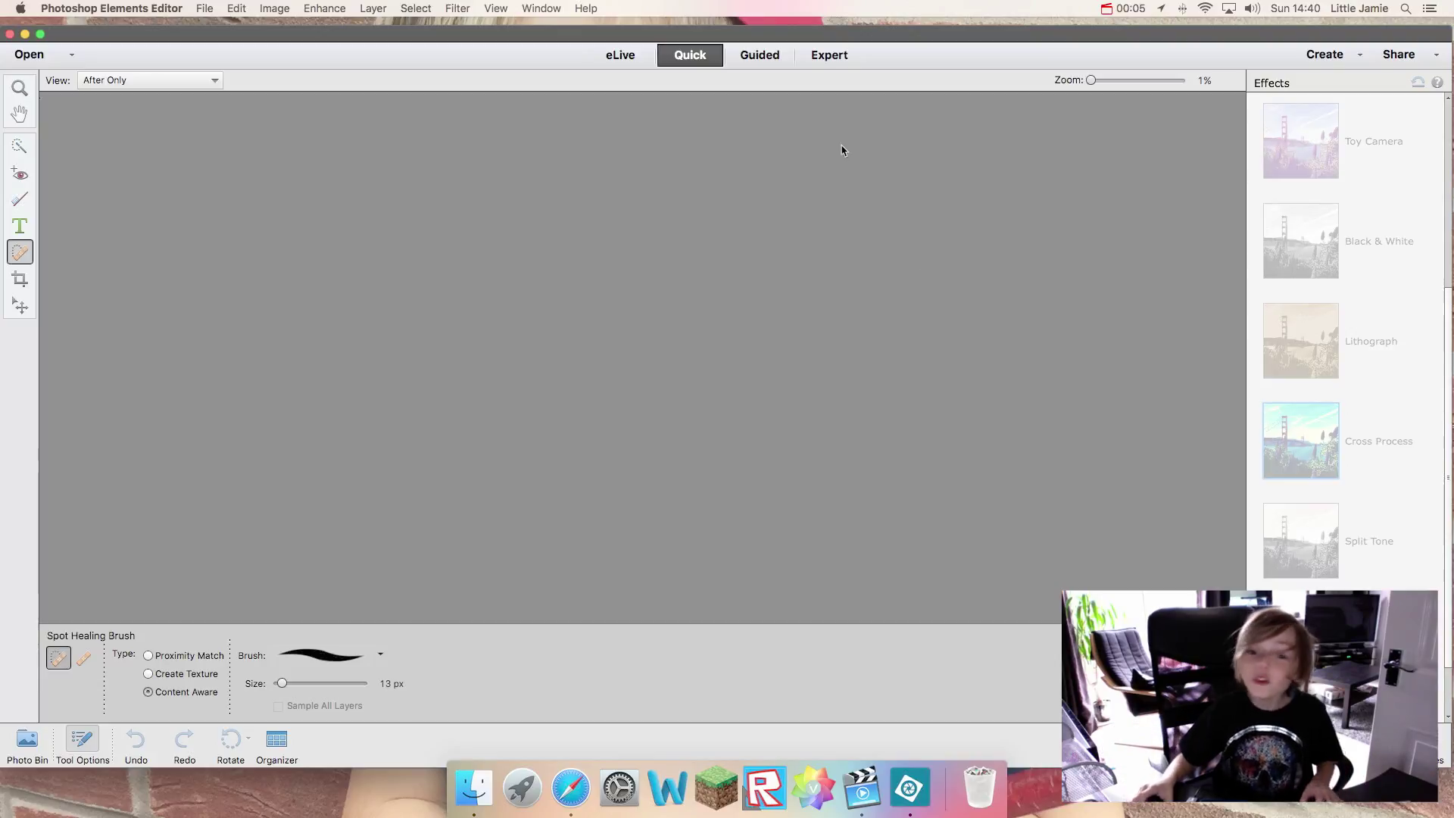
Step: Switch to Guided mode, briefly trying Expert, and expand the Photo Play effects category
left_click(777, 59)
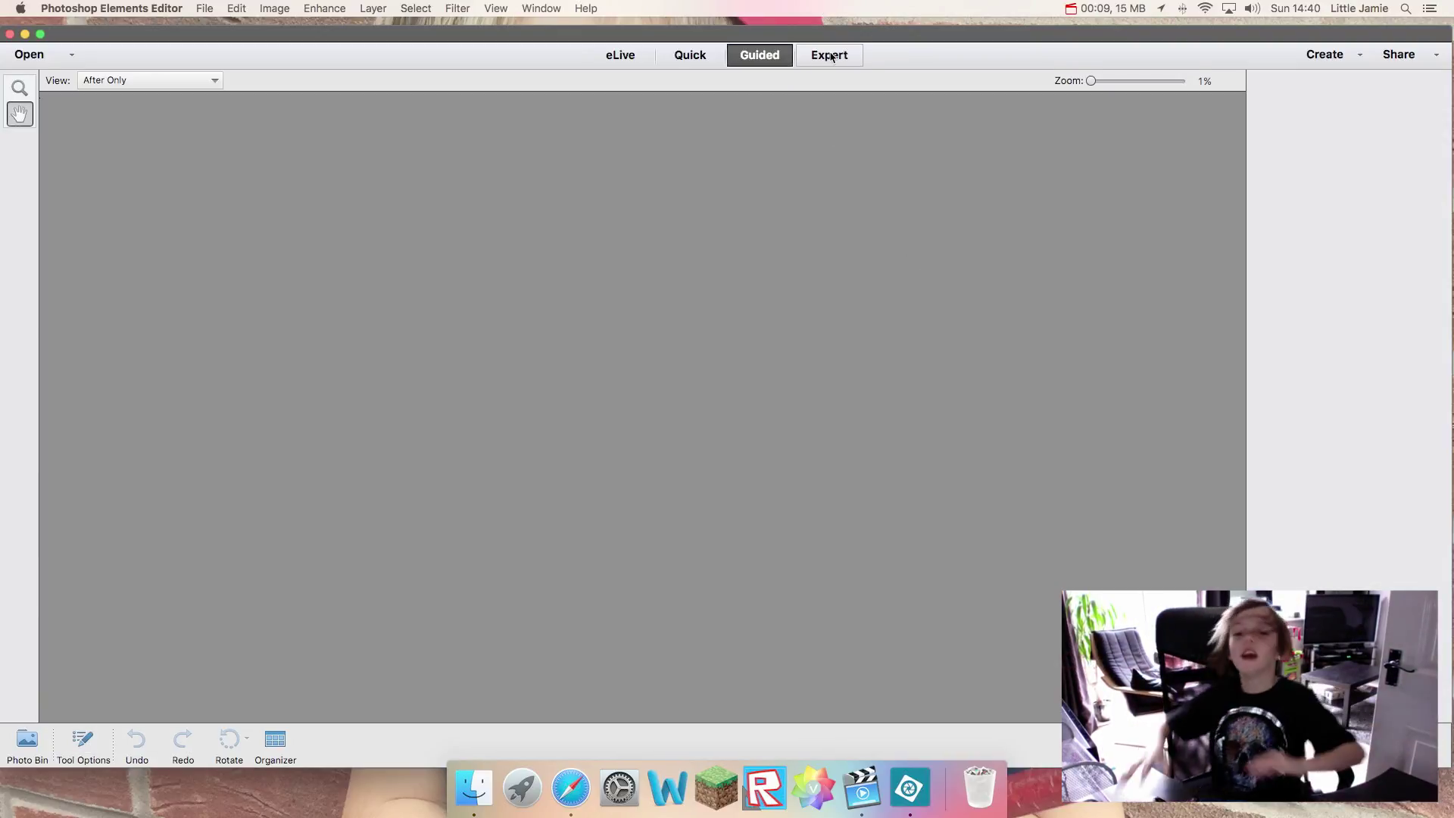
left_click(833, 56)
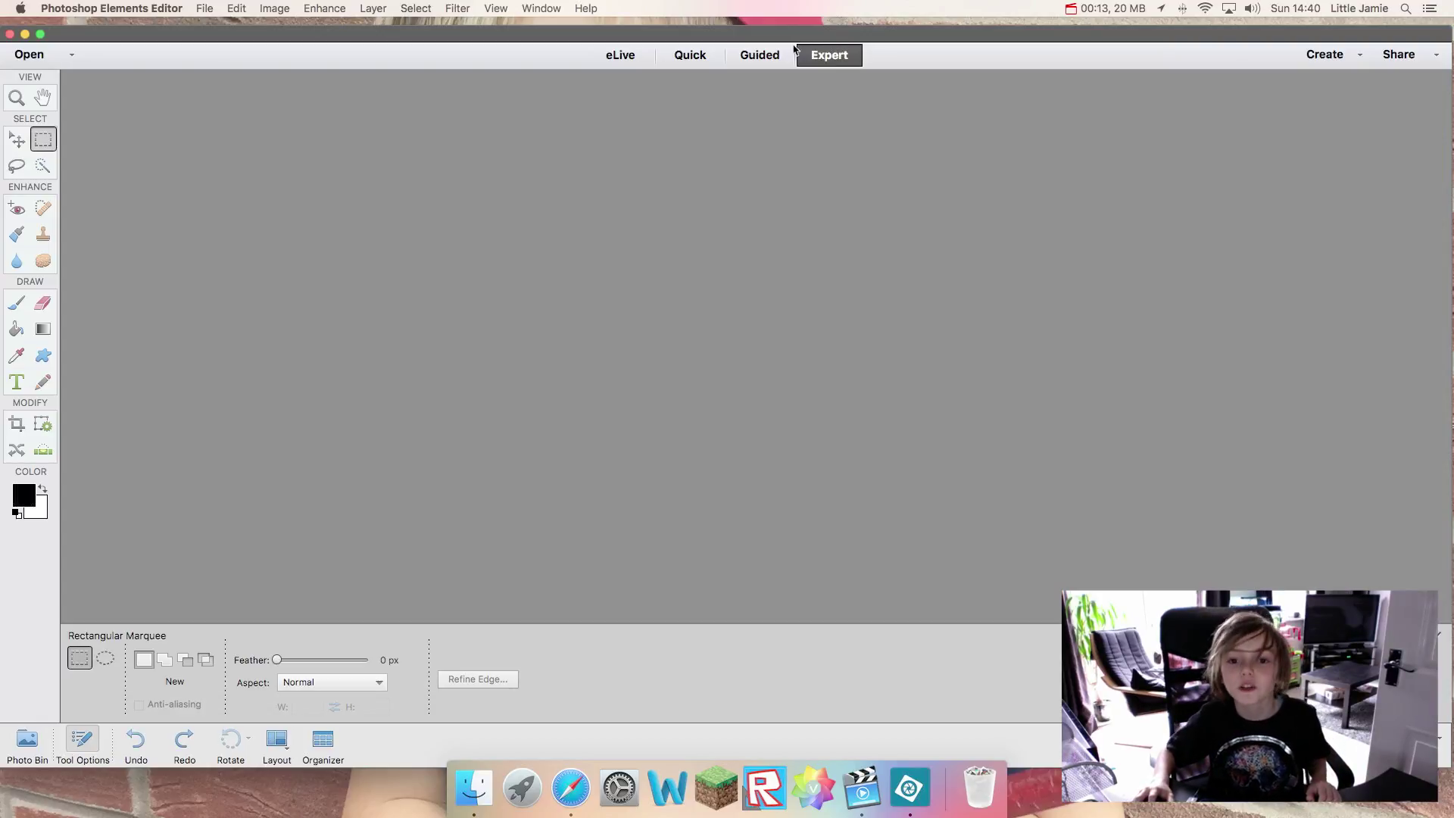
left_click(774, 57)
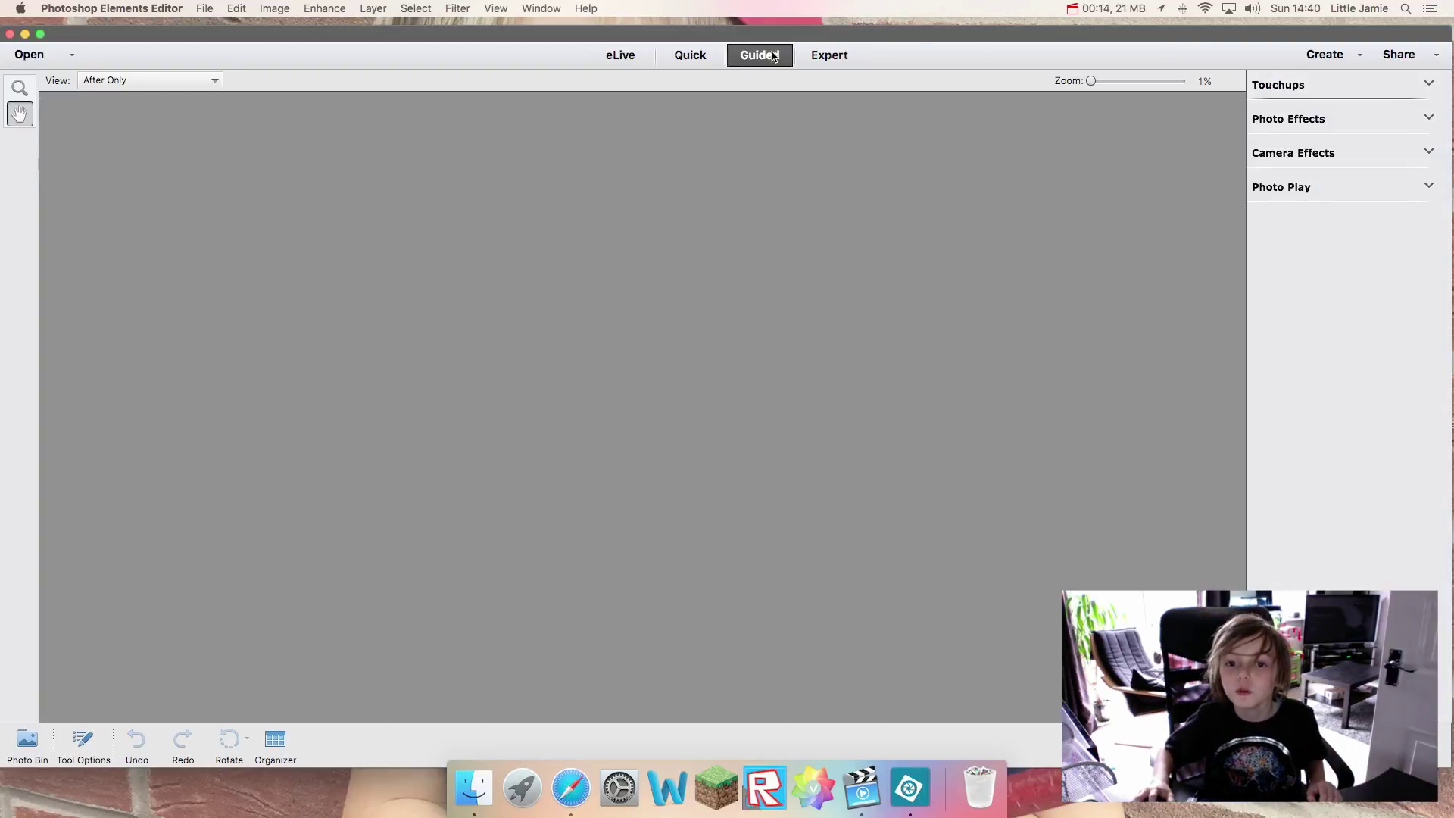
left_click(1308, 185)
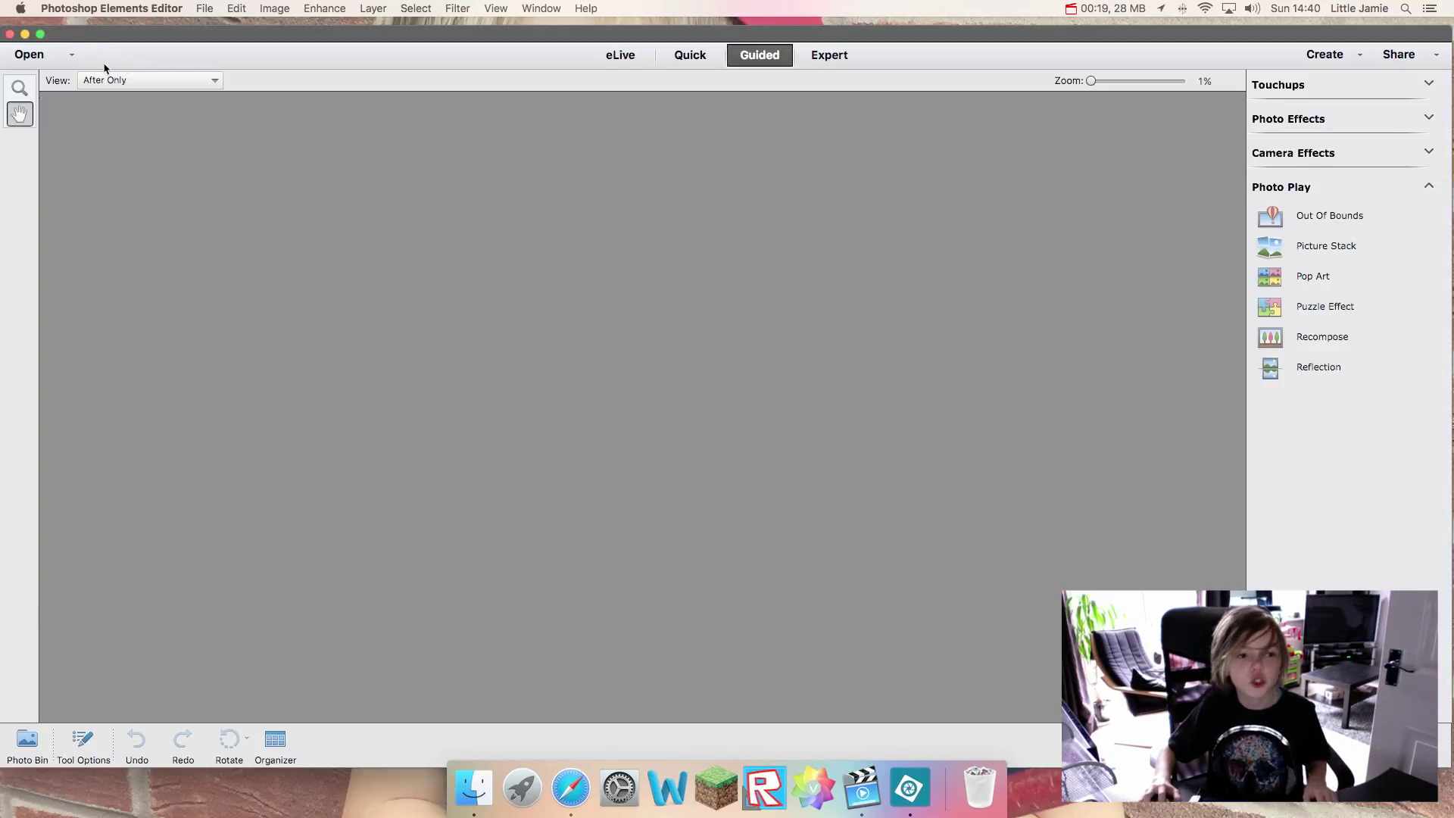
Step: Load the Desktop photo IMG_2603.JPG into the Guided workspace
left_click(59, 55)
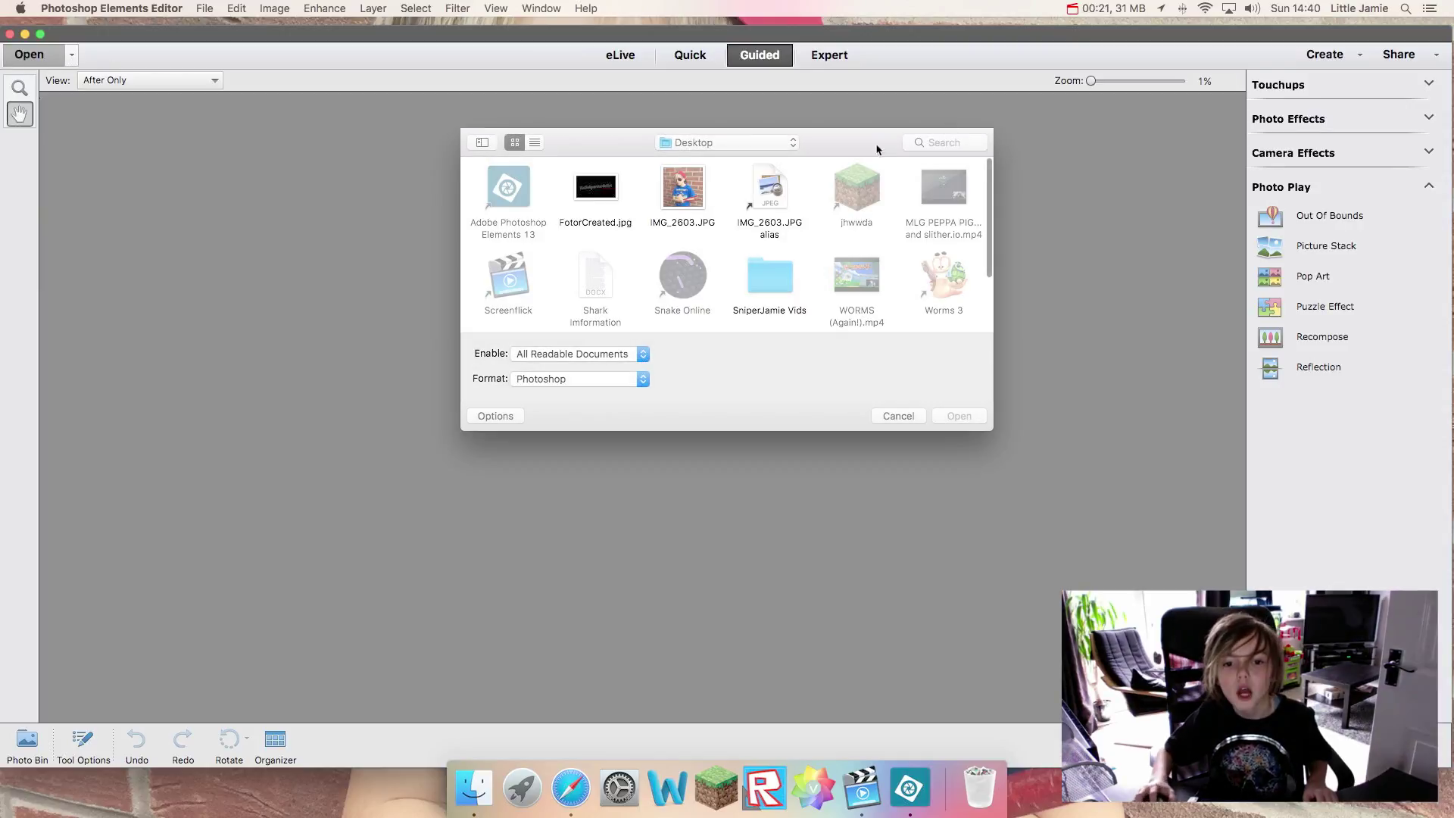
left_click(686, 200)
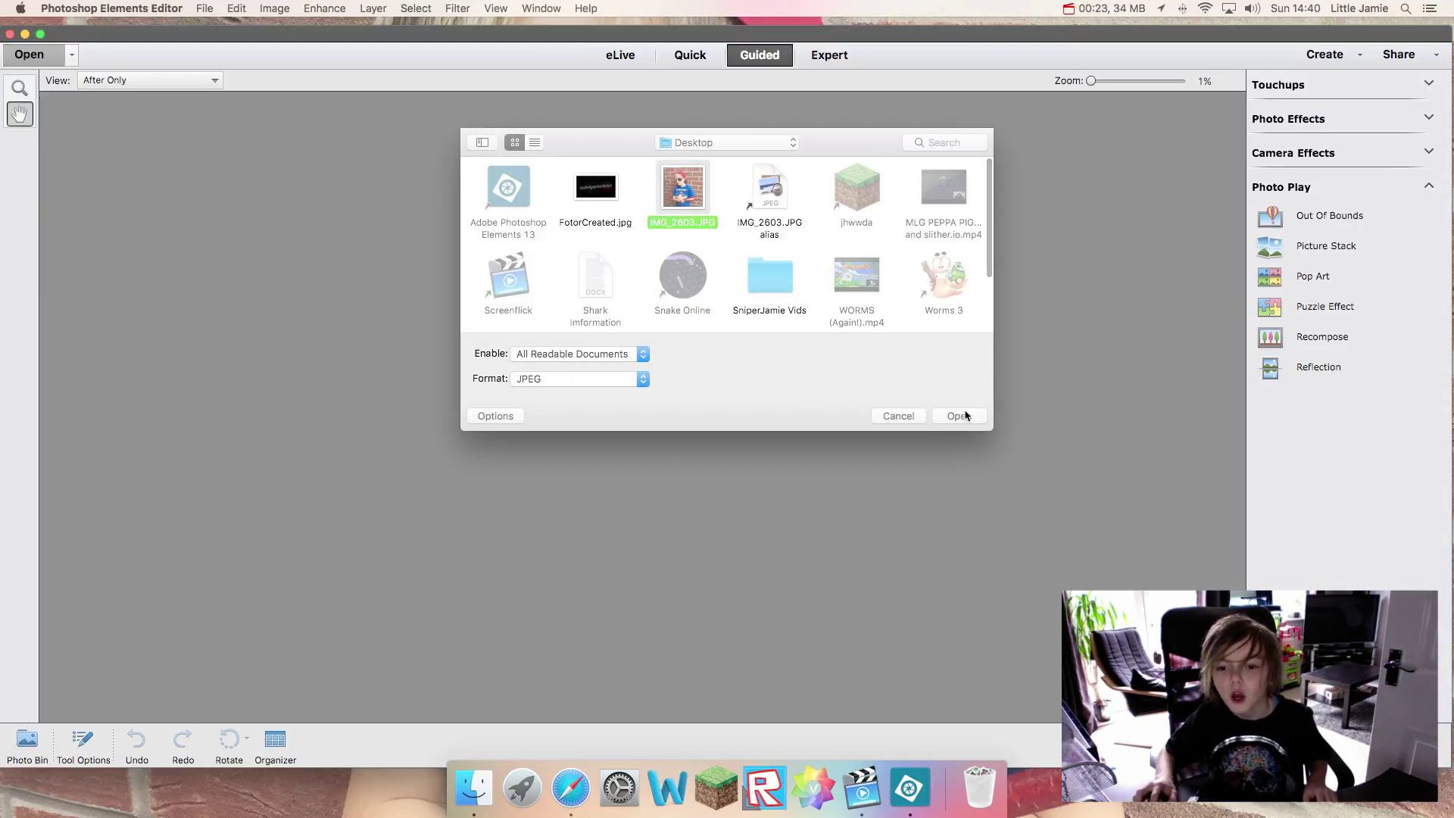
left_click(959, 416)
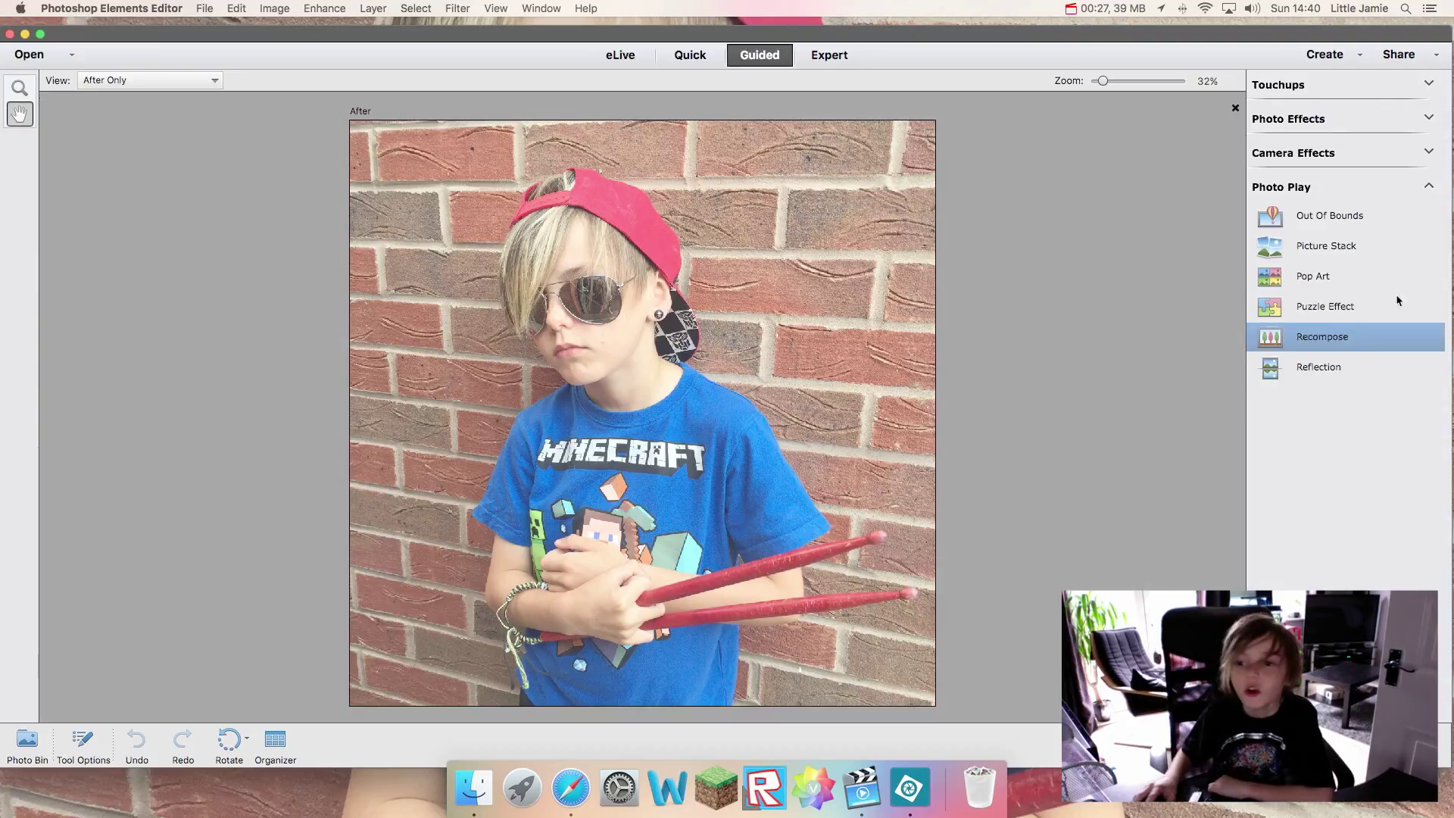
Step: Apply Pop Art with bitmap conversion, colour fill and four-panel duplication in cyan, red, green, yellow
left_click(1353, 279)
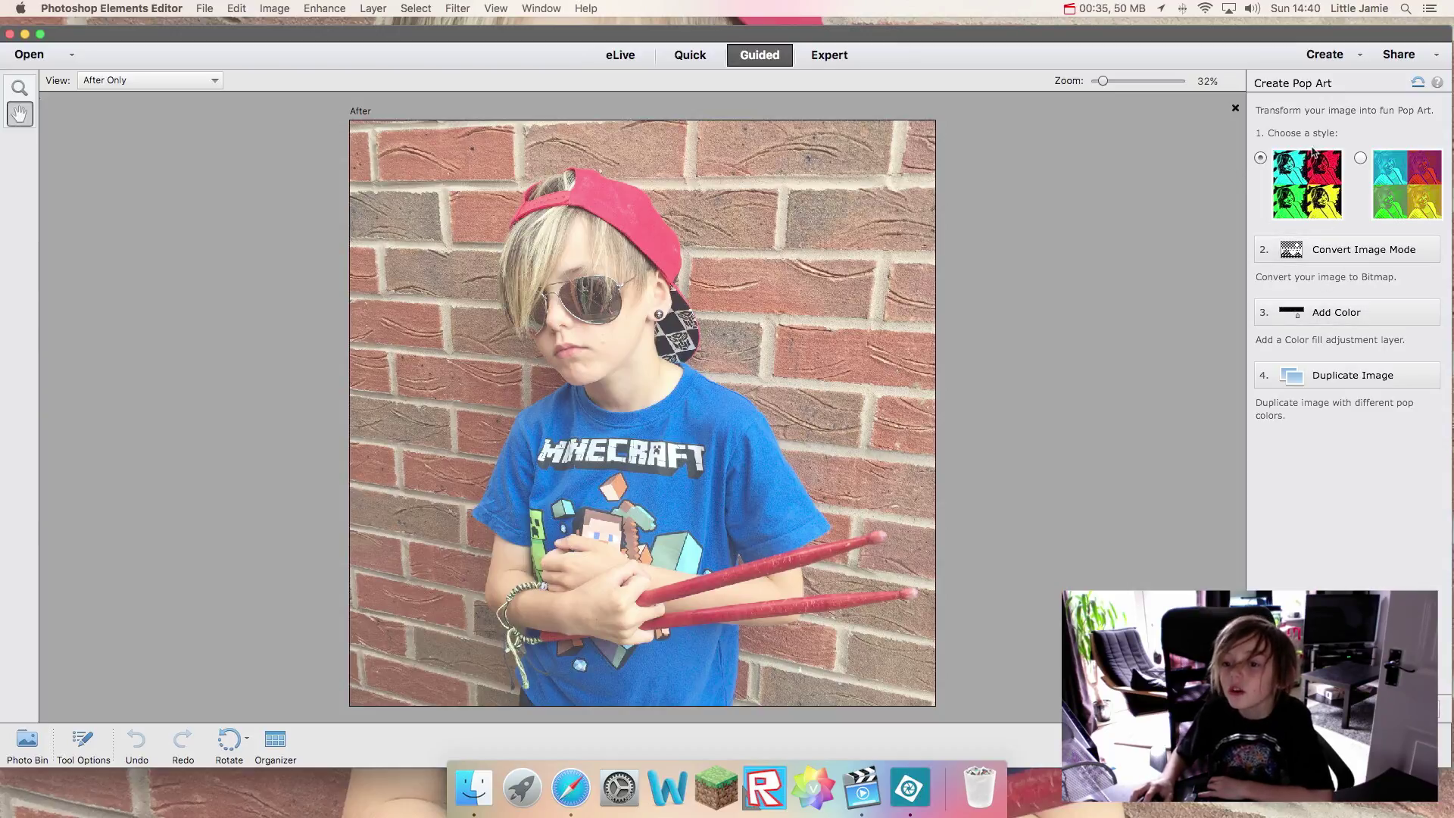
left_click(1355, 250)
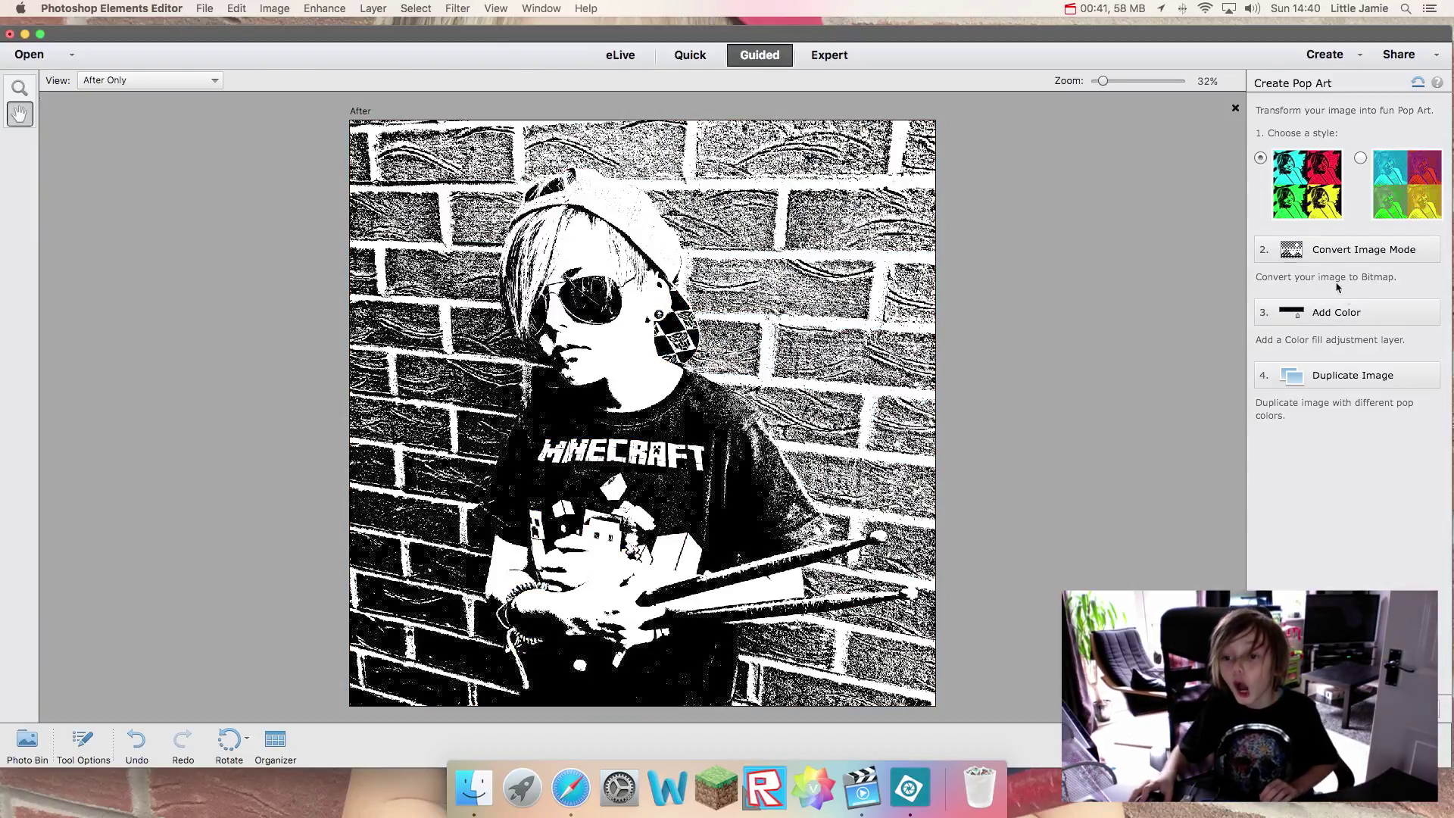
left_click(1357, 321)
left_click(1304, 318)
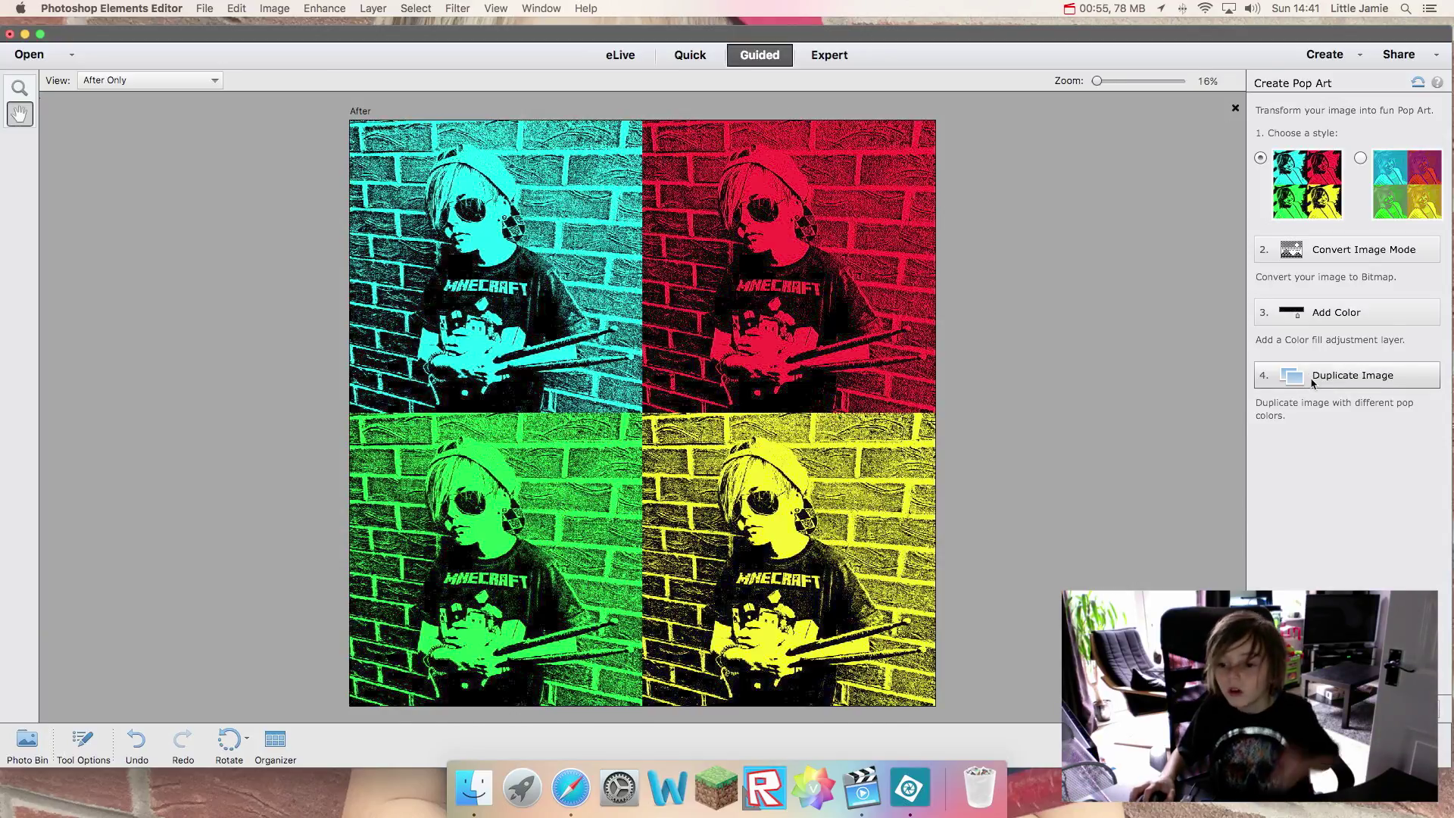
left_click(1363, 708)
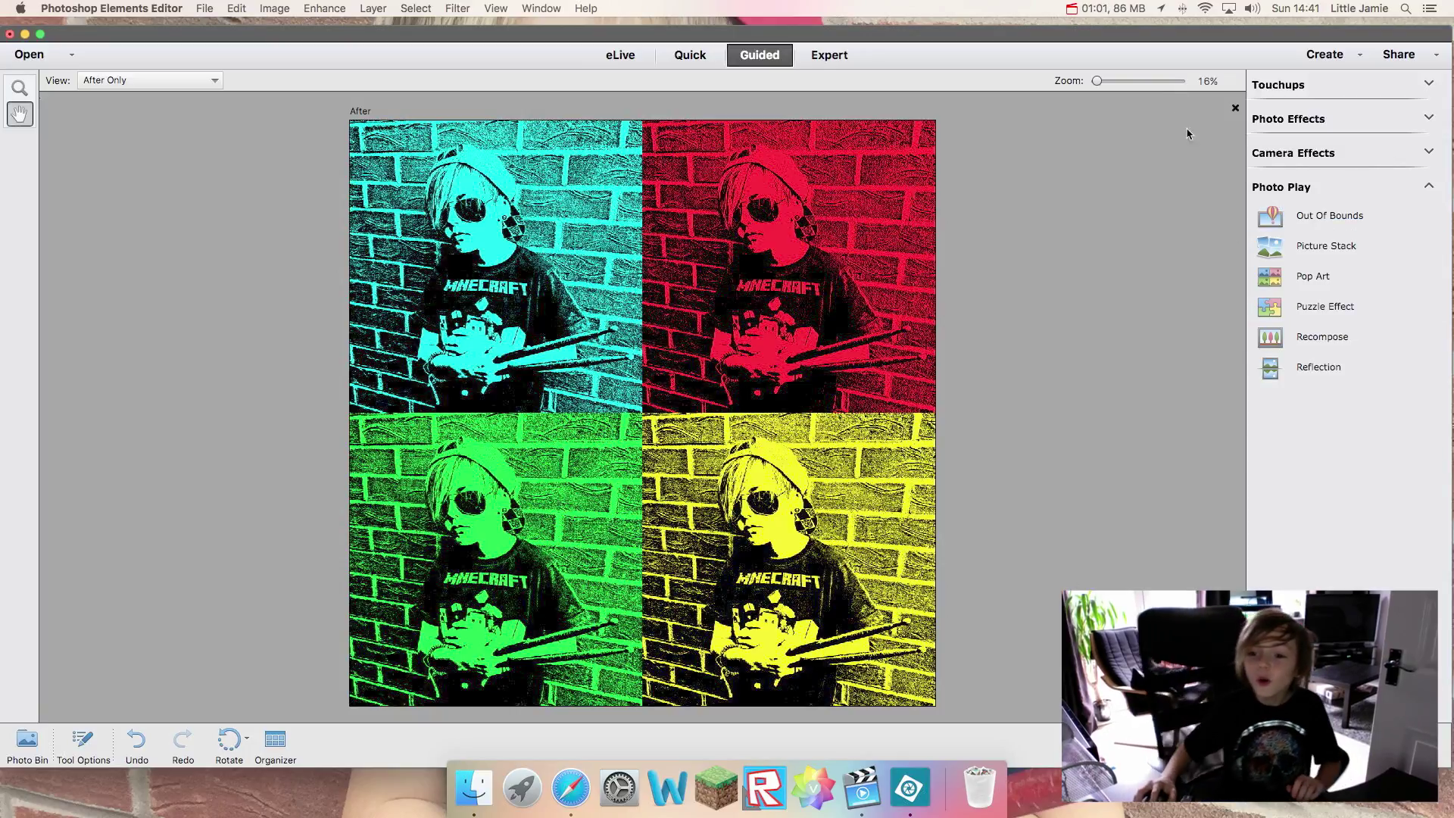
Step: Start the Zoom Burst Effect guide and shift its crop box slightly down
left_click(1295, 152)
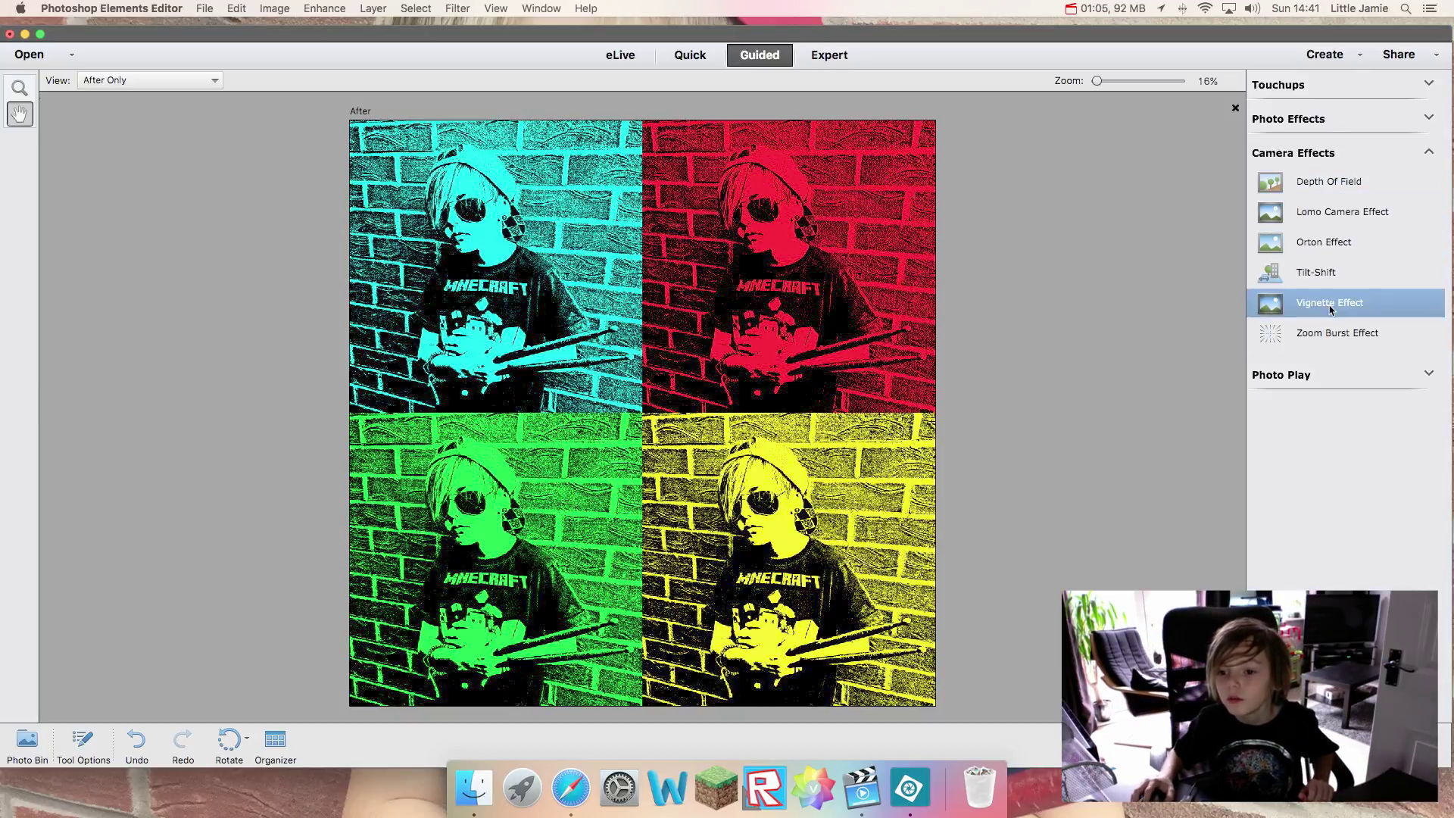
left_click(1356, 342)
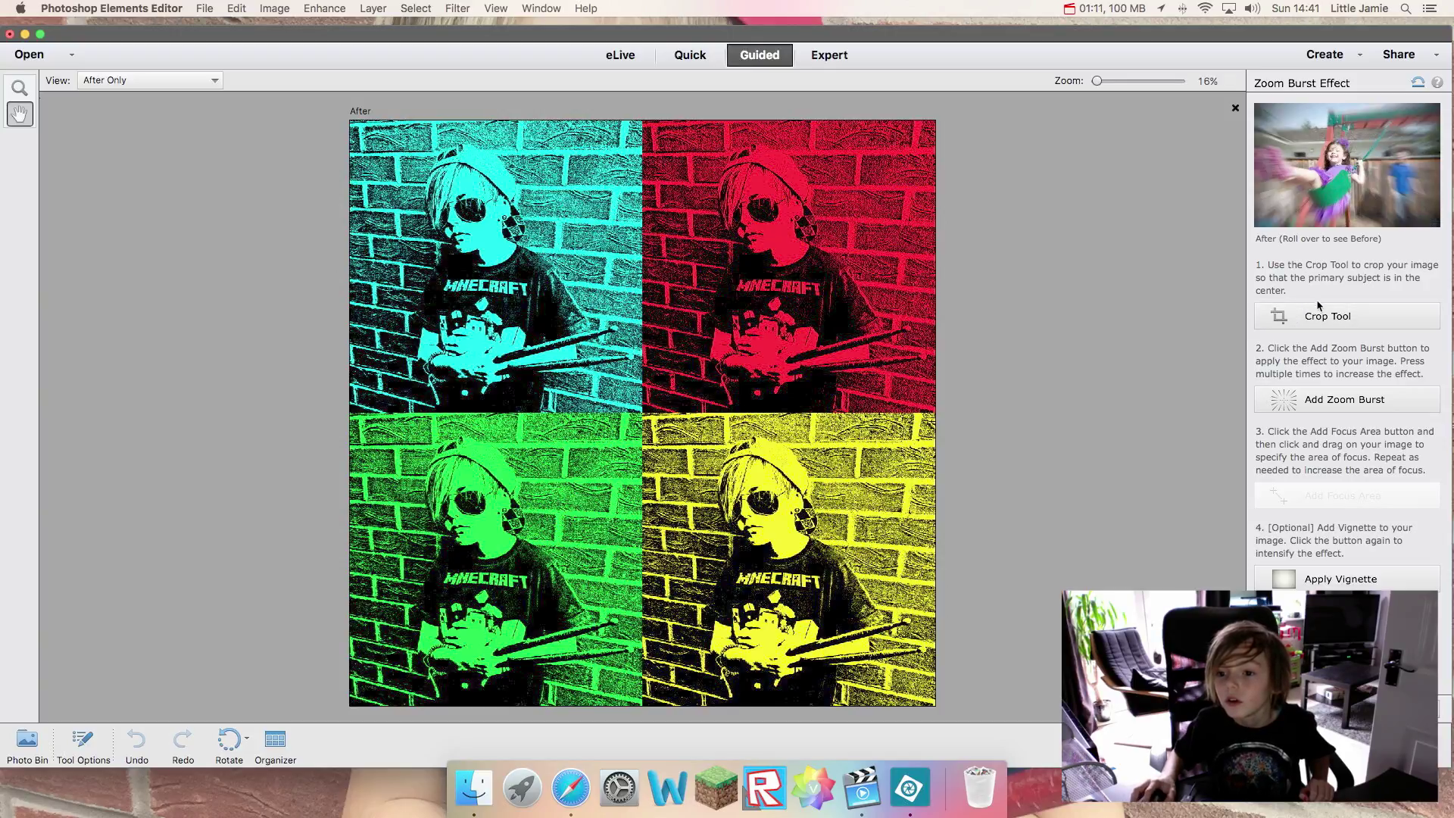
left_click(1325, 316)
left_click_drag(608, 185, 729, 263)
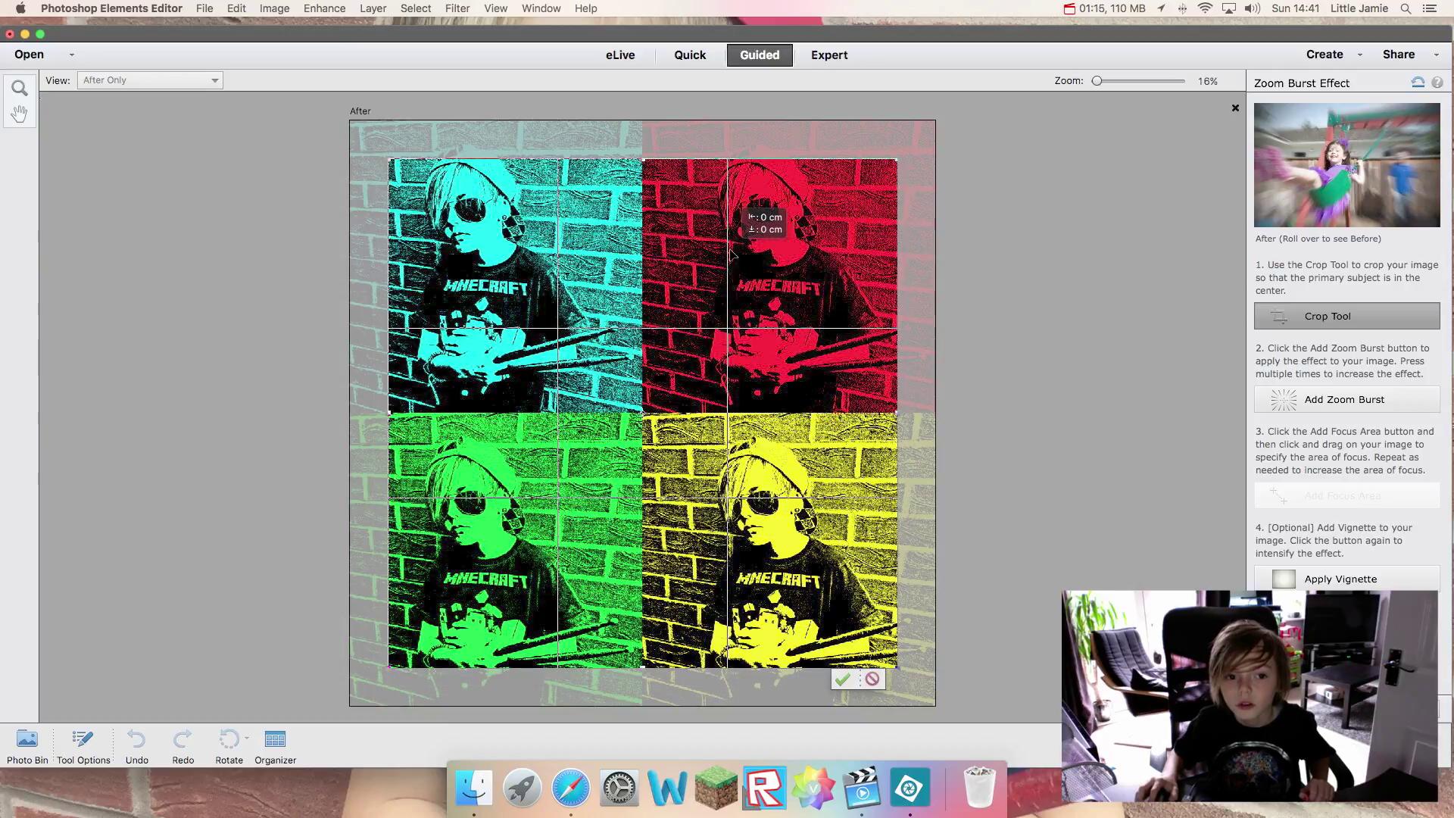
Step: Dismiss the unfinished-crop warning and zoom out until the whole image is small
left_click(1388, 409)
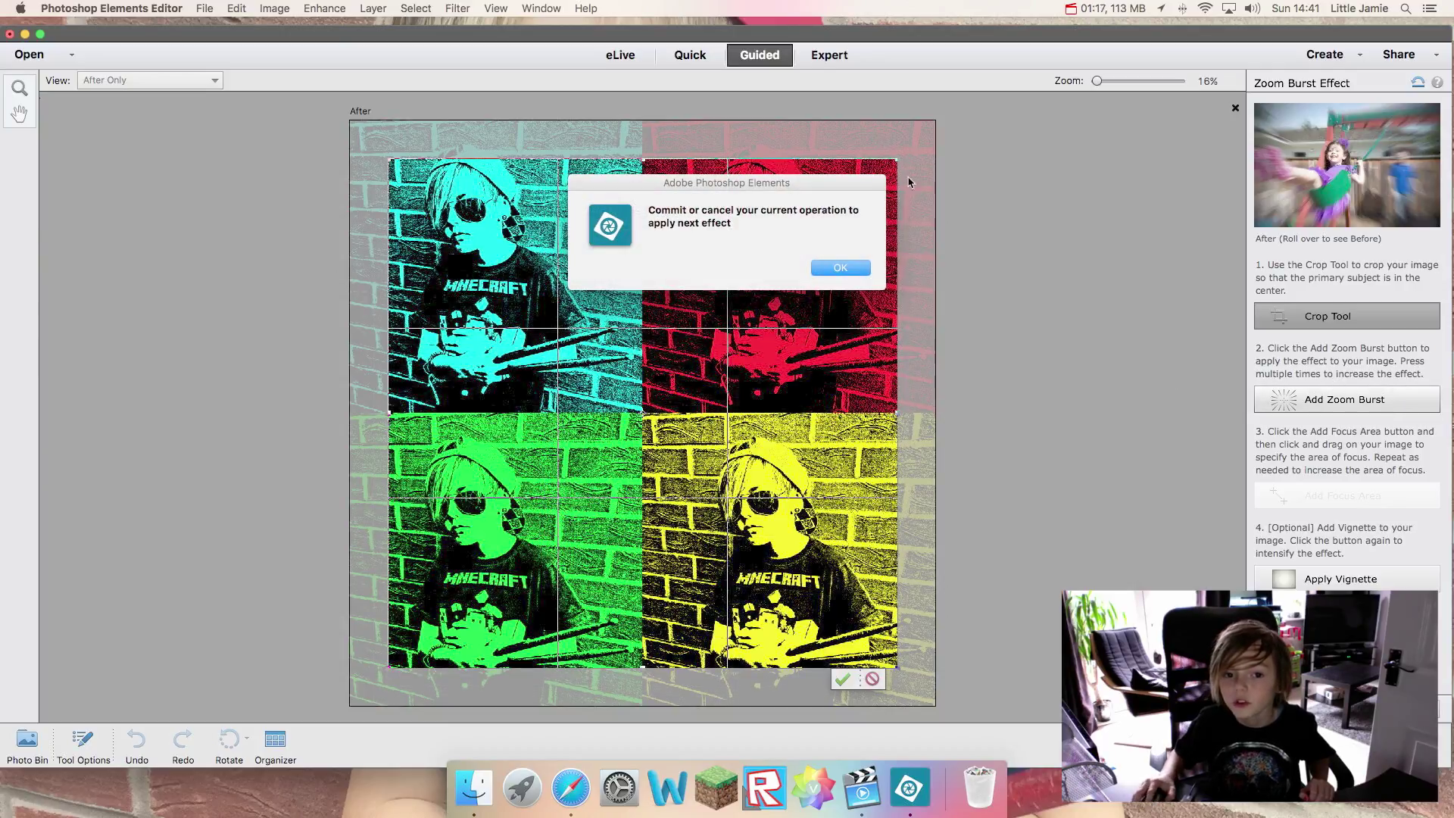
left_click(841, 269)
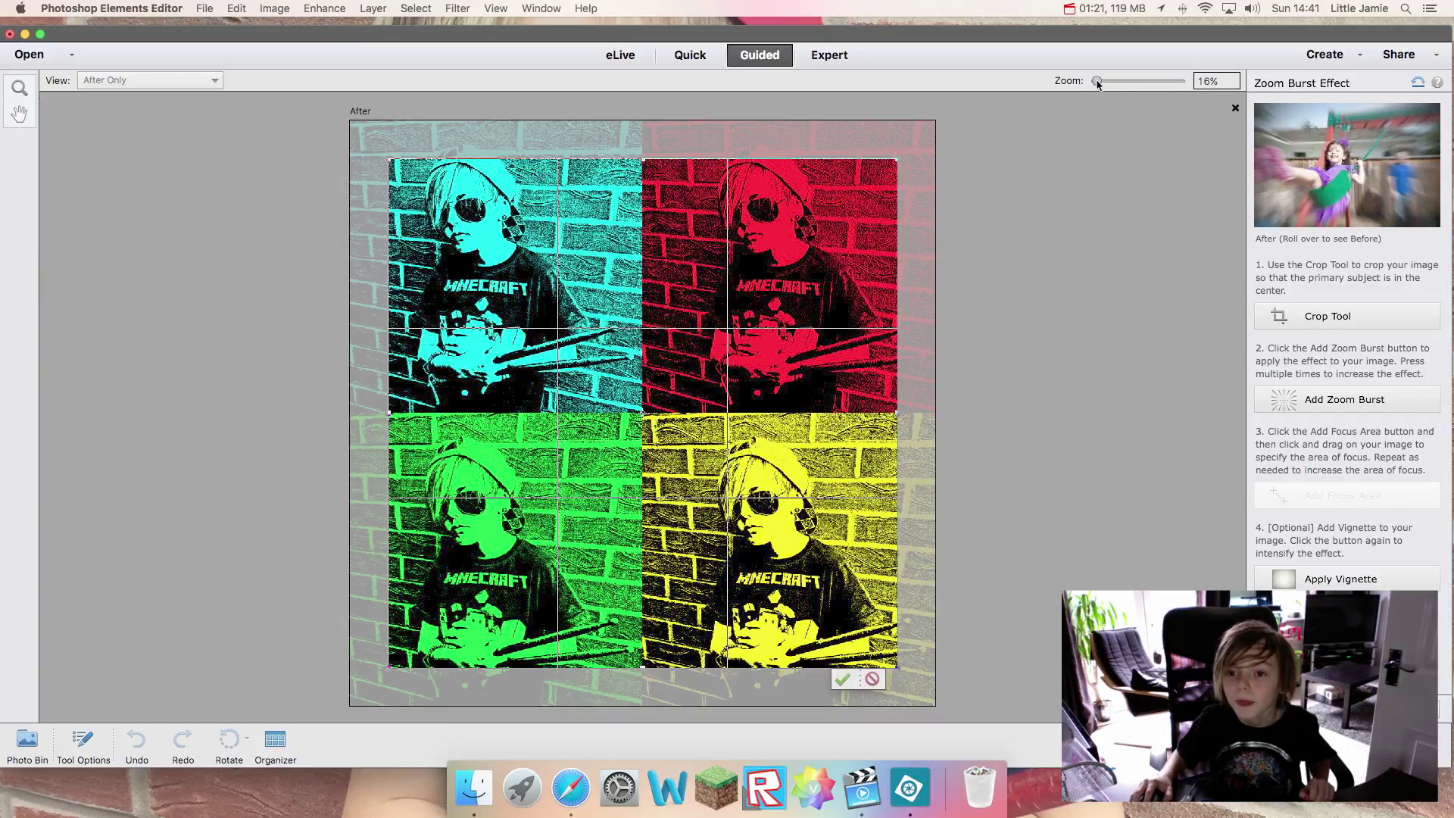
scroll(643, 412, "up", 10)
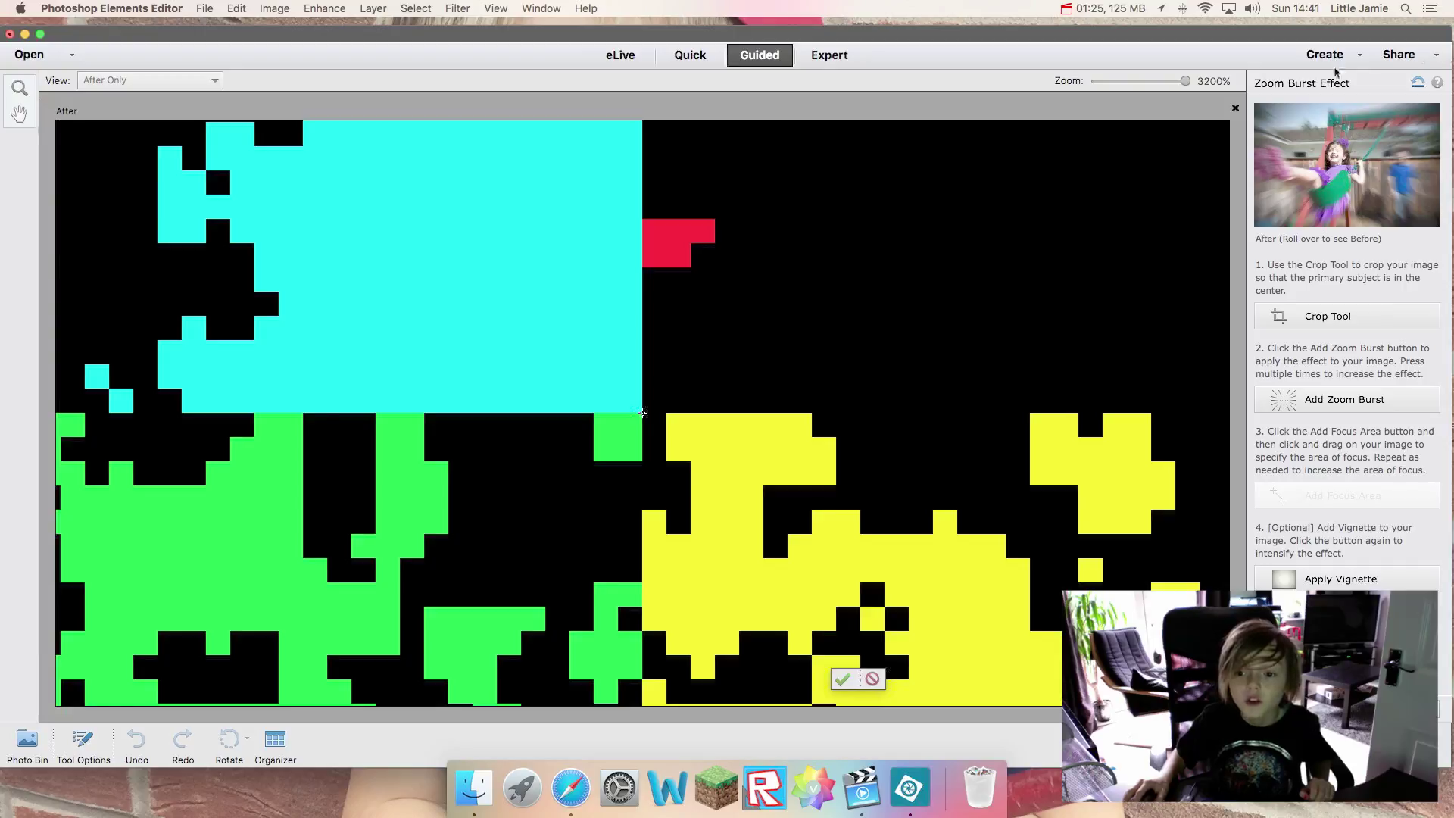
left_click_drag(1170, 80, 1095, 84)
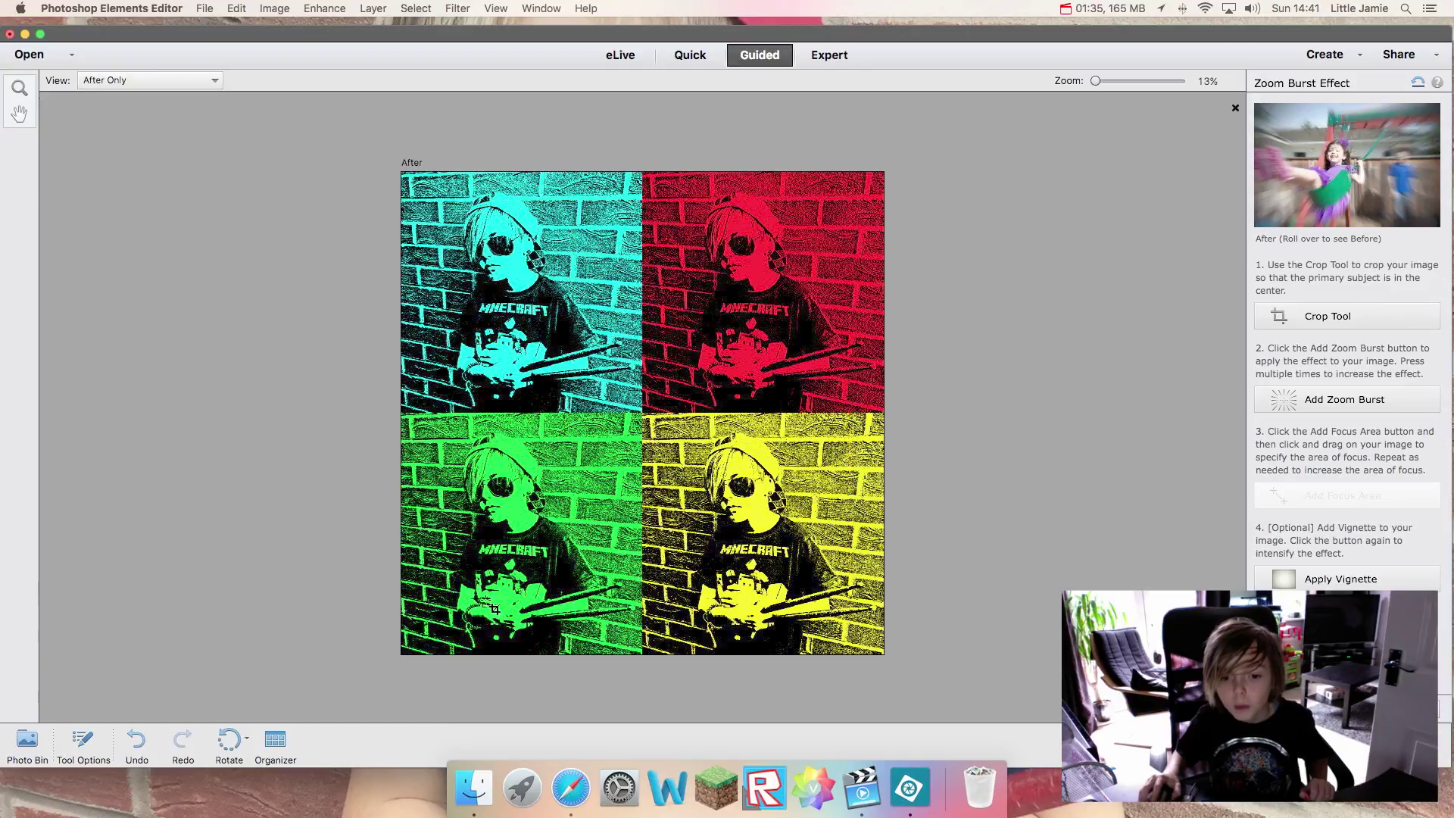
Step: Commit the crop and glance at the Create options without choosing any
left_click(842, 679)
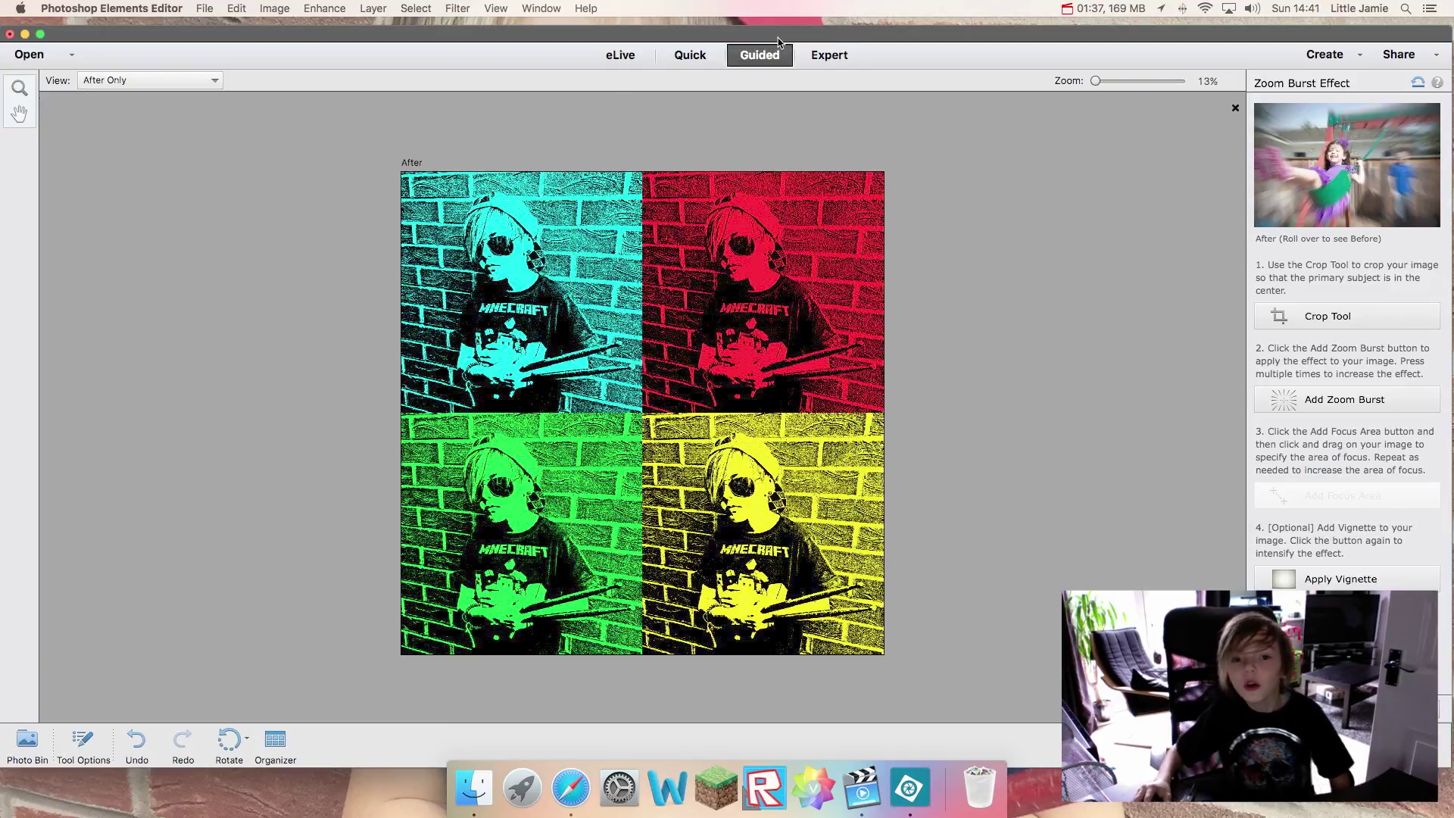
left_click(1324, 59)
key("Escape")
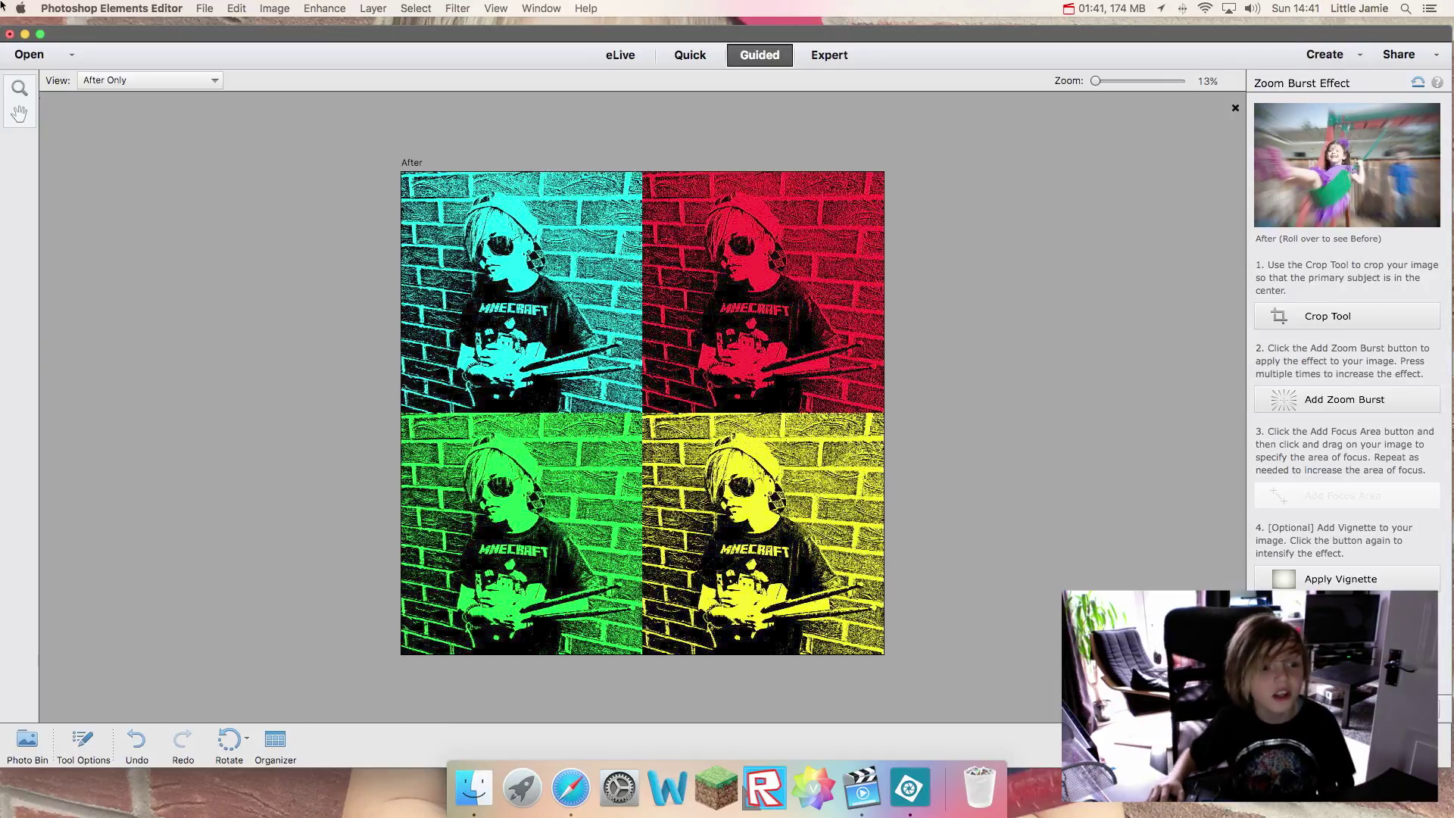
Step: Cancel the Open dialog, leave the Zoom Burst guide, and undo back to the original photo
left_click(29, 54)
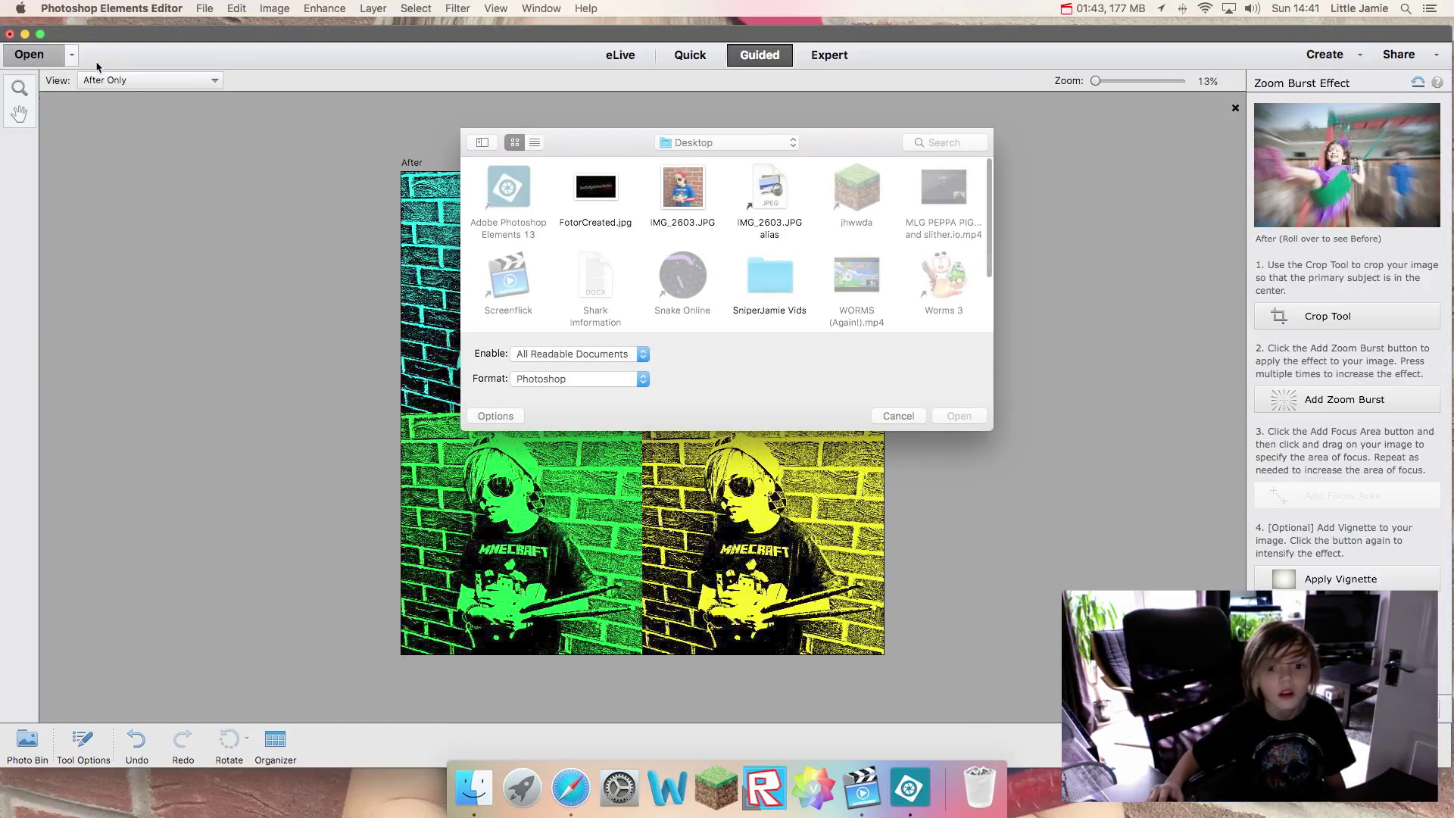
left_click(898, 415)
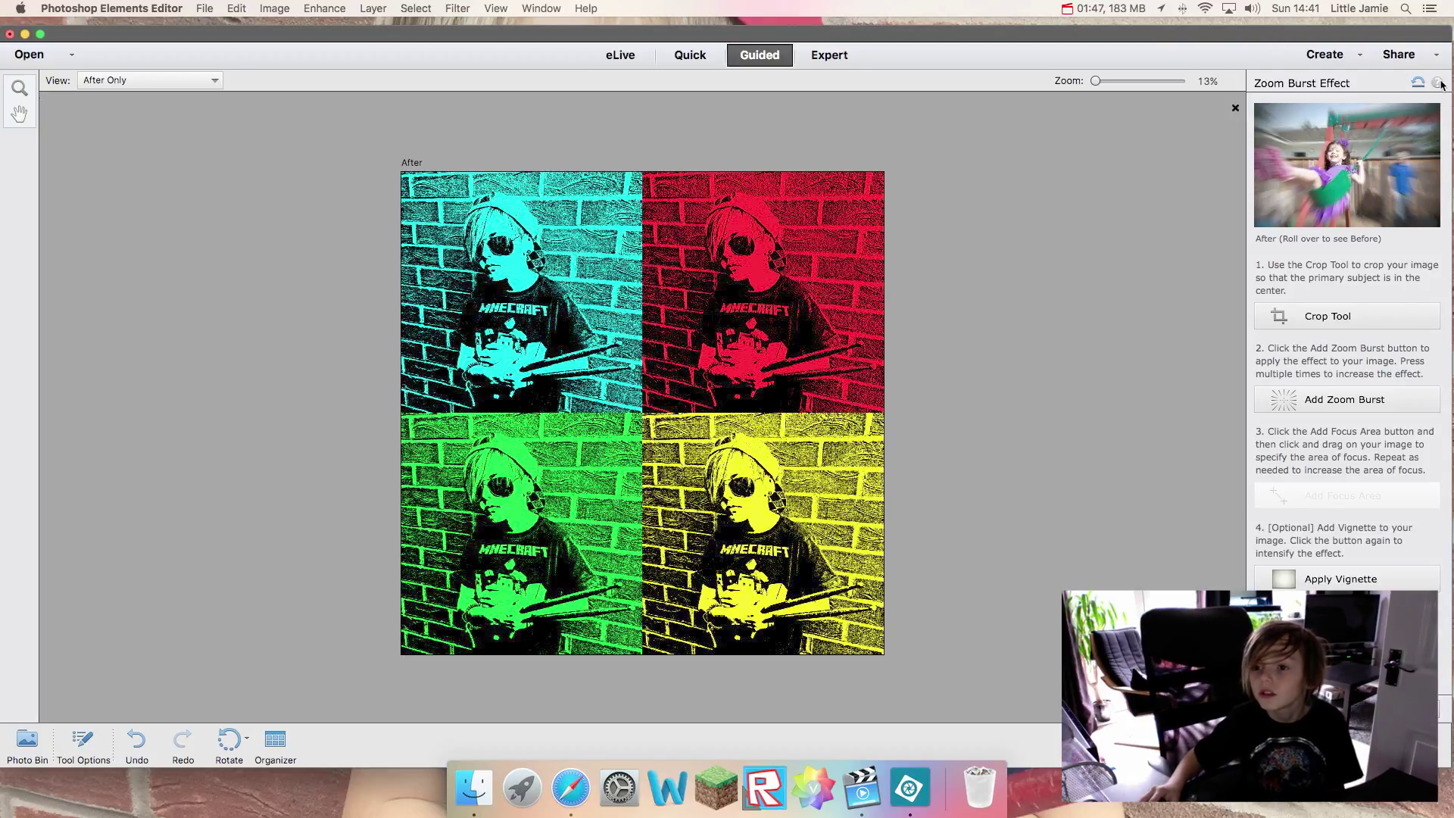
mouse_move(1347, 165)
left_click(1400, 708)
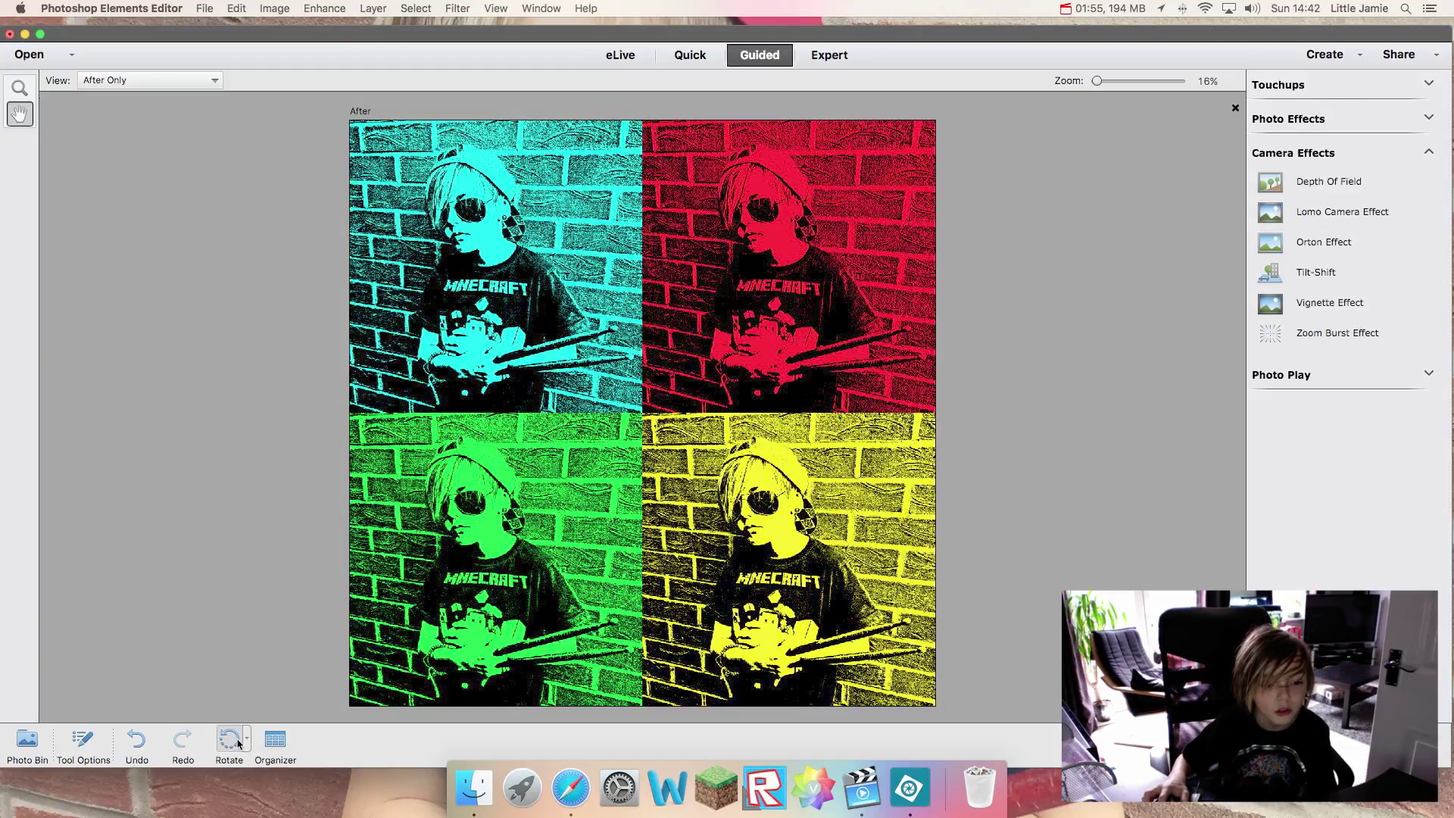
left_click(138, 742)
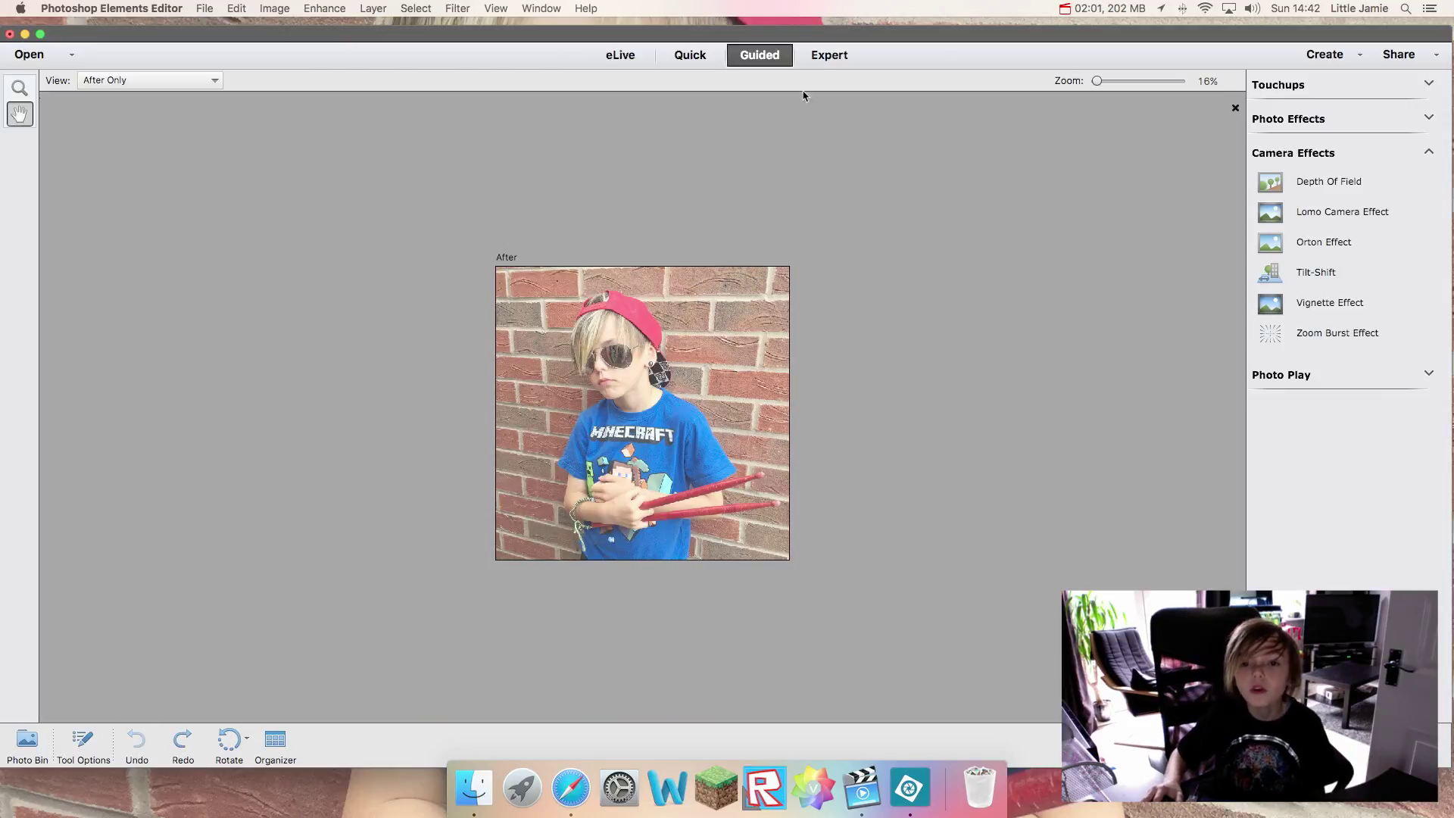
Step: Zoom in on the original photo and start Zoom Burst Effect from Camera Effects
mouse_move(1096, 81)
left_mouse_down()
mouse_move(1055, 98)
mouse_move(1200, 83)
mouse_move(1104, 87)
left_mouse_up()
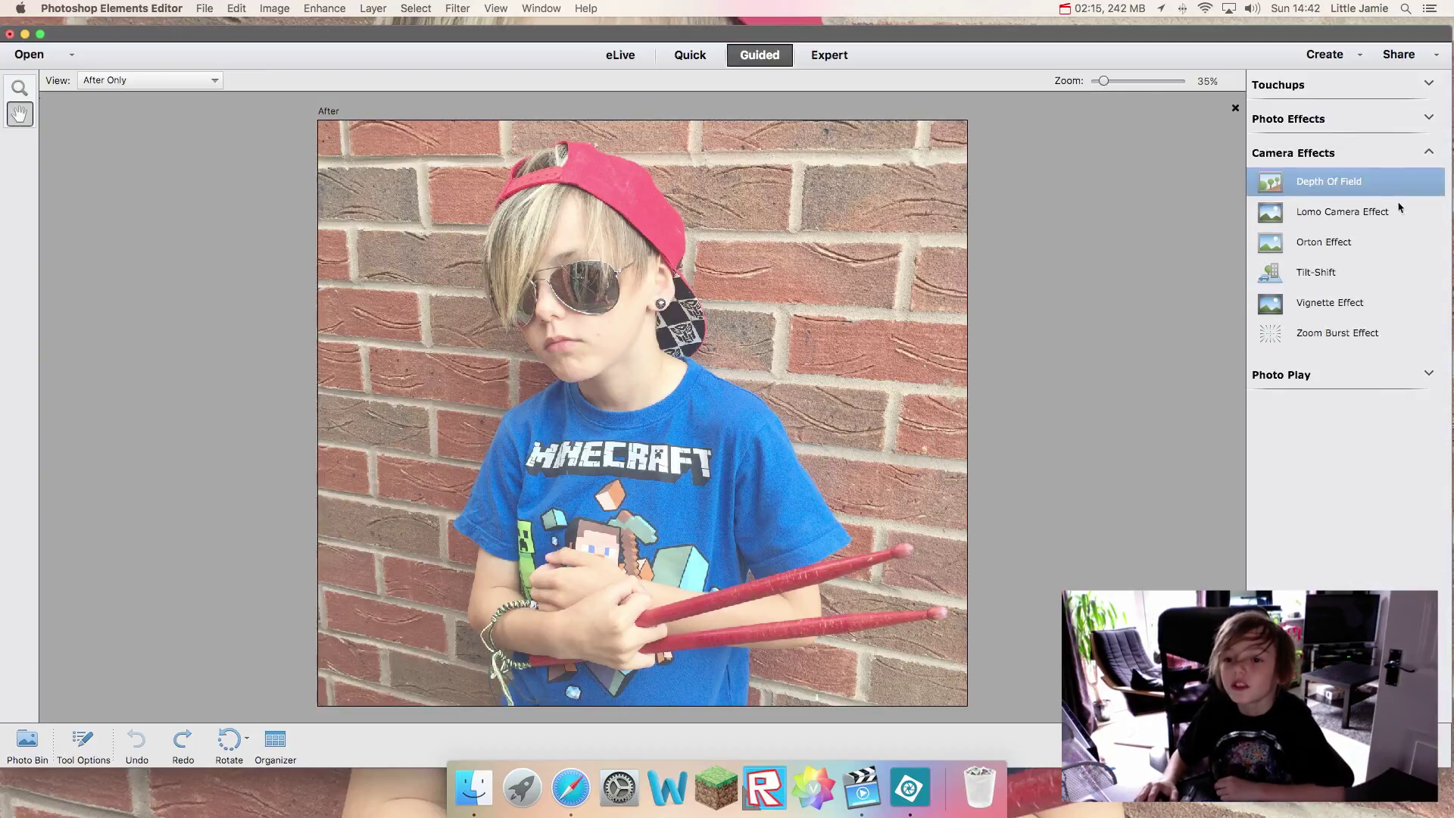
left_click(1335, 120)
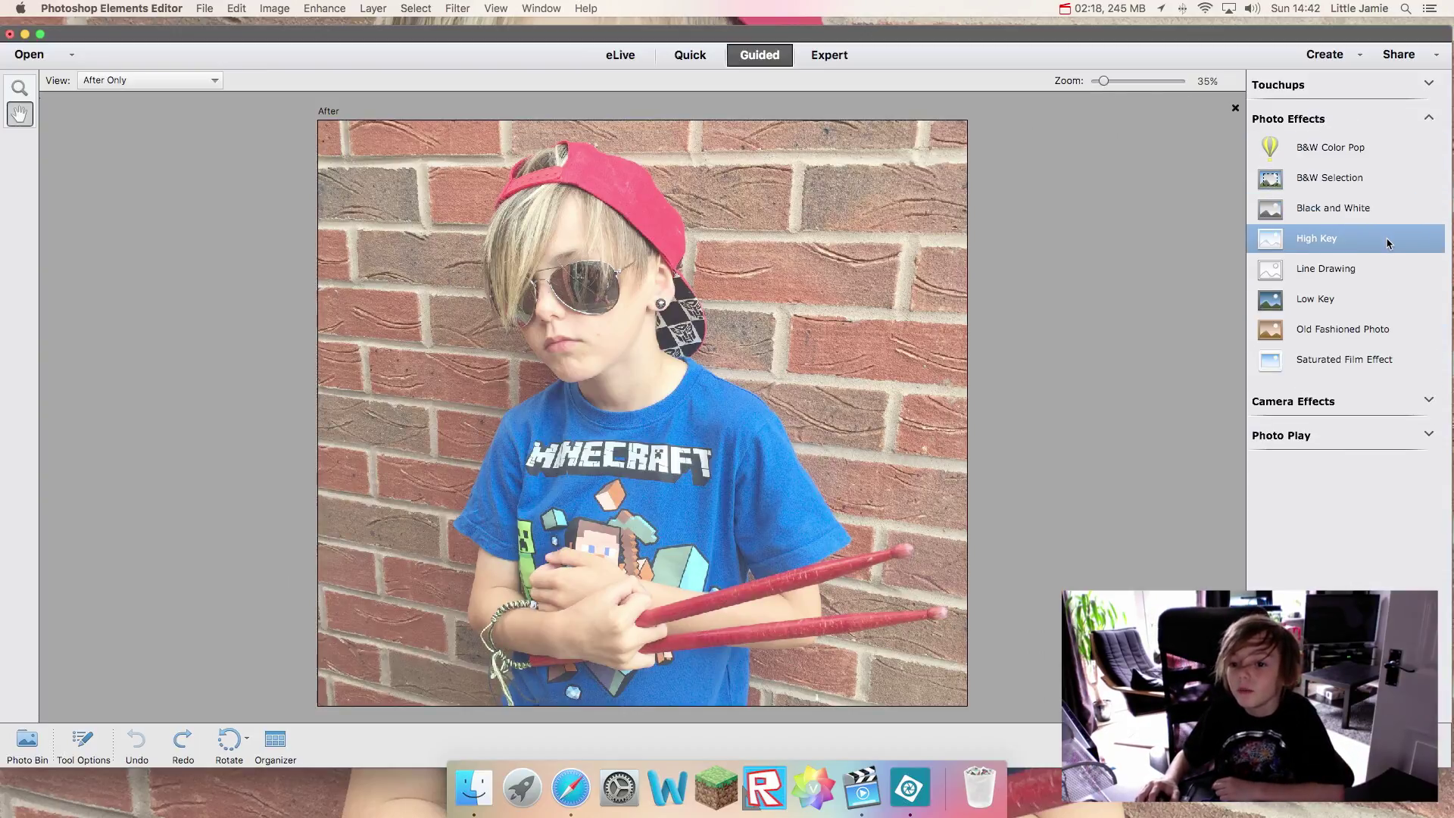
left_click(1306, 117)
left_click(1305, 159)
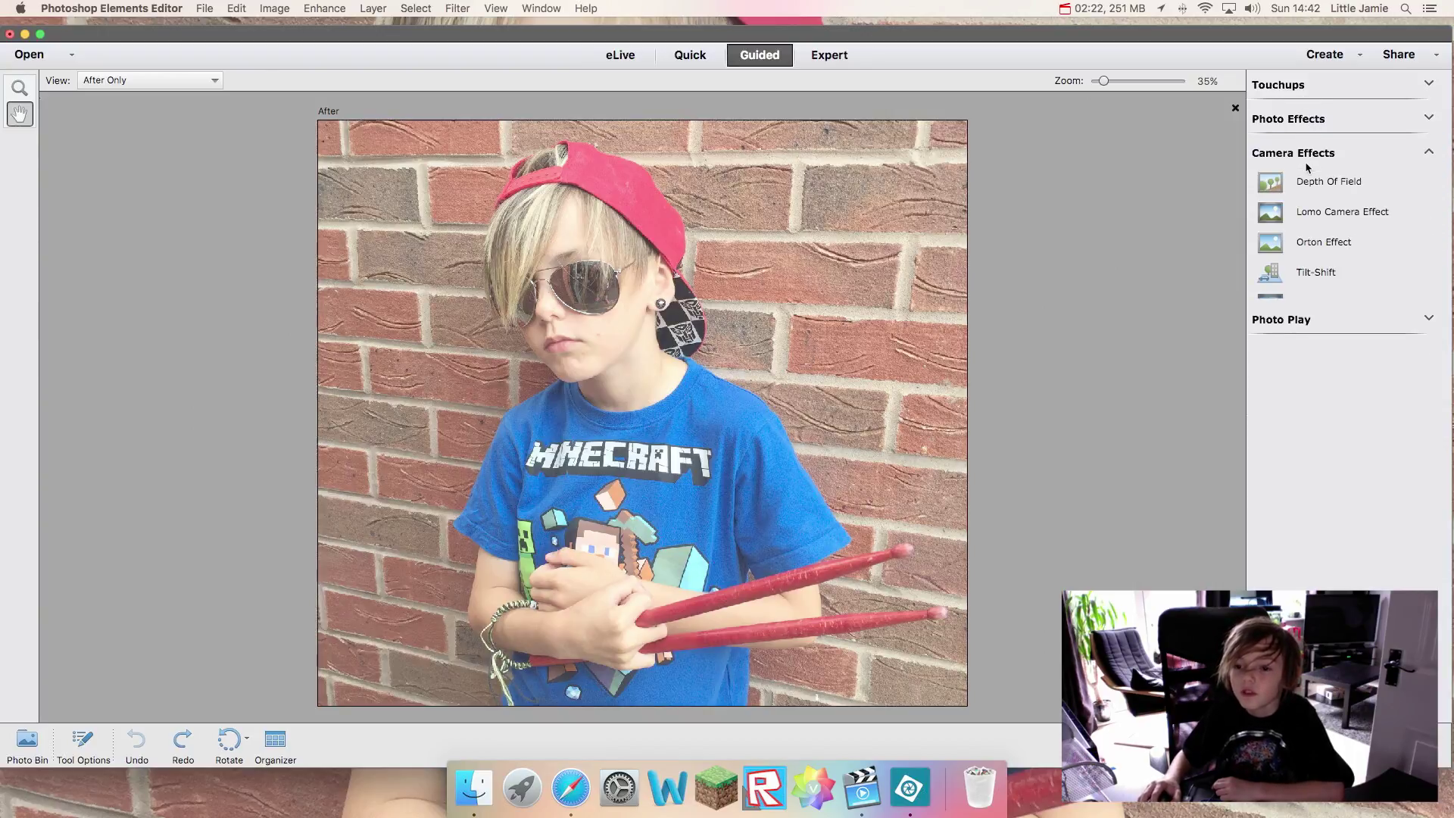
left_click(1337, 332)
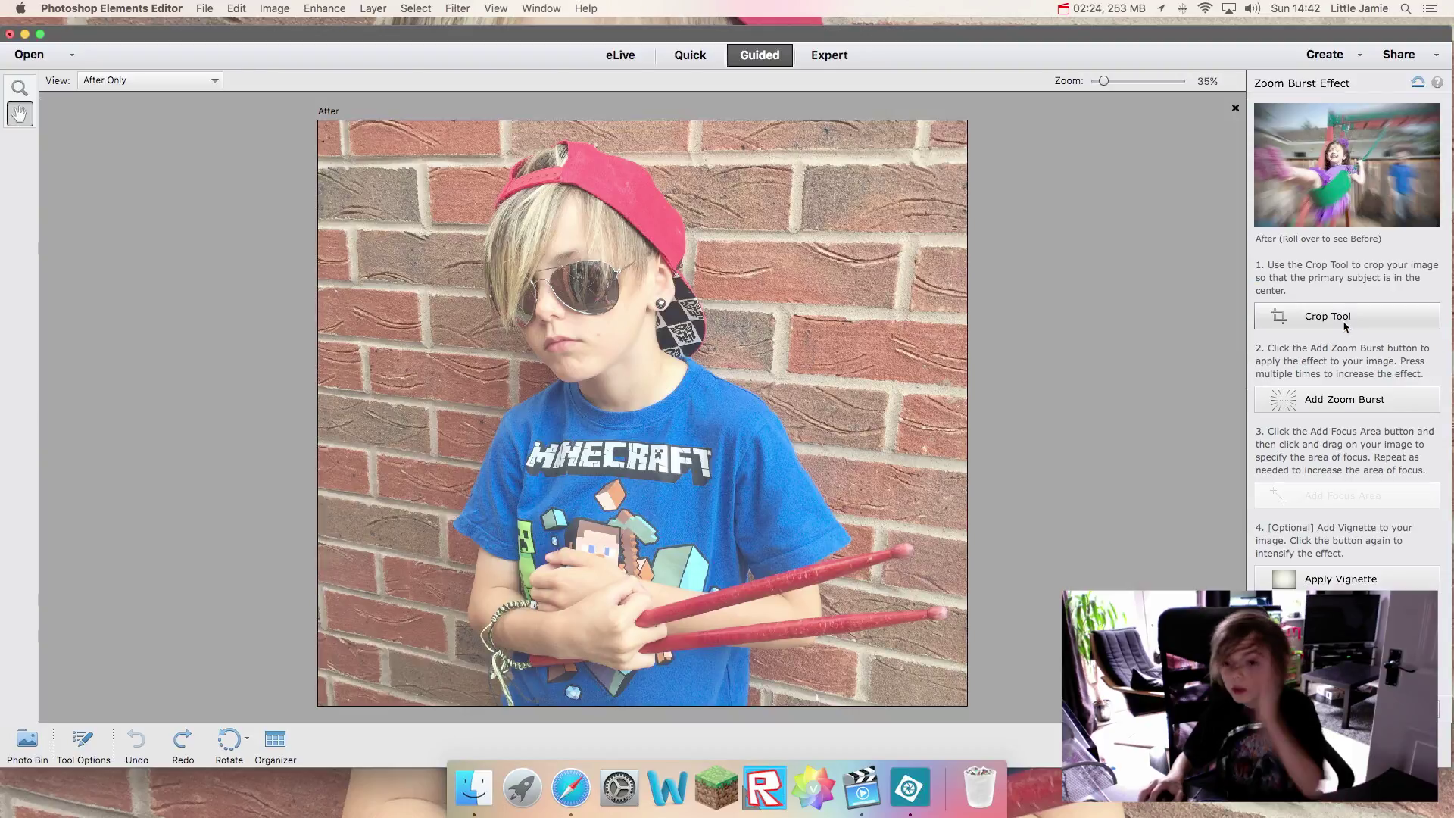
Step: Apply the zoom burst blur and restore focus on face, sunglasses, hair, cap, headphones and neck
left_click(1363, 399)
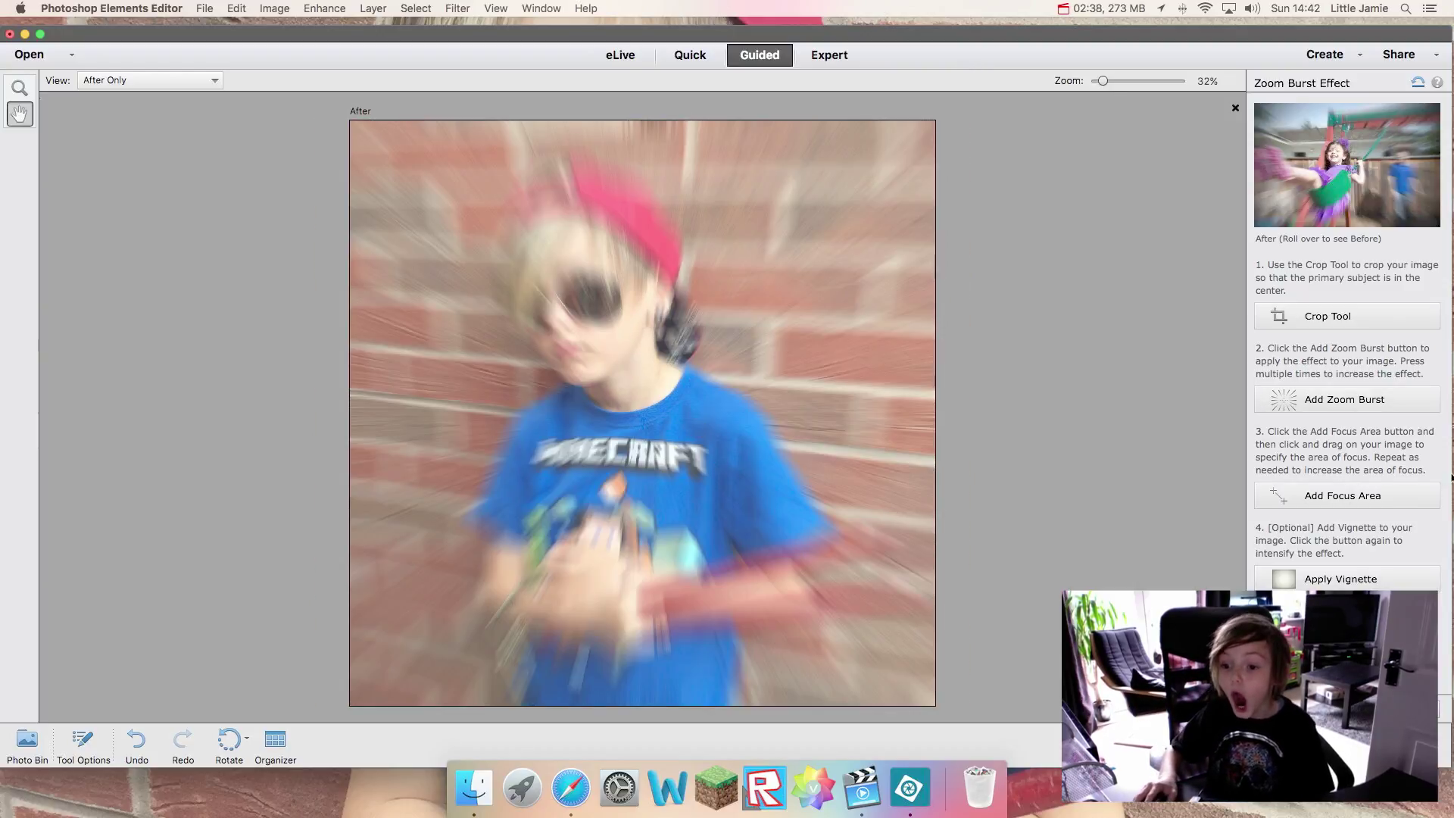
left_click(1342, 495)
left_click_drag(598, 235, 622, 253)
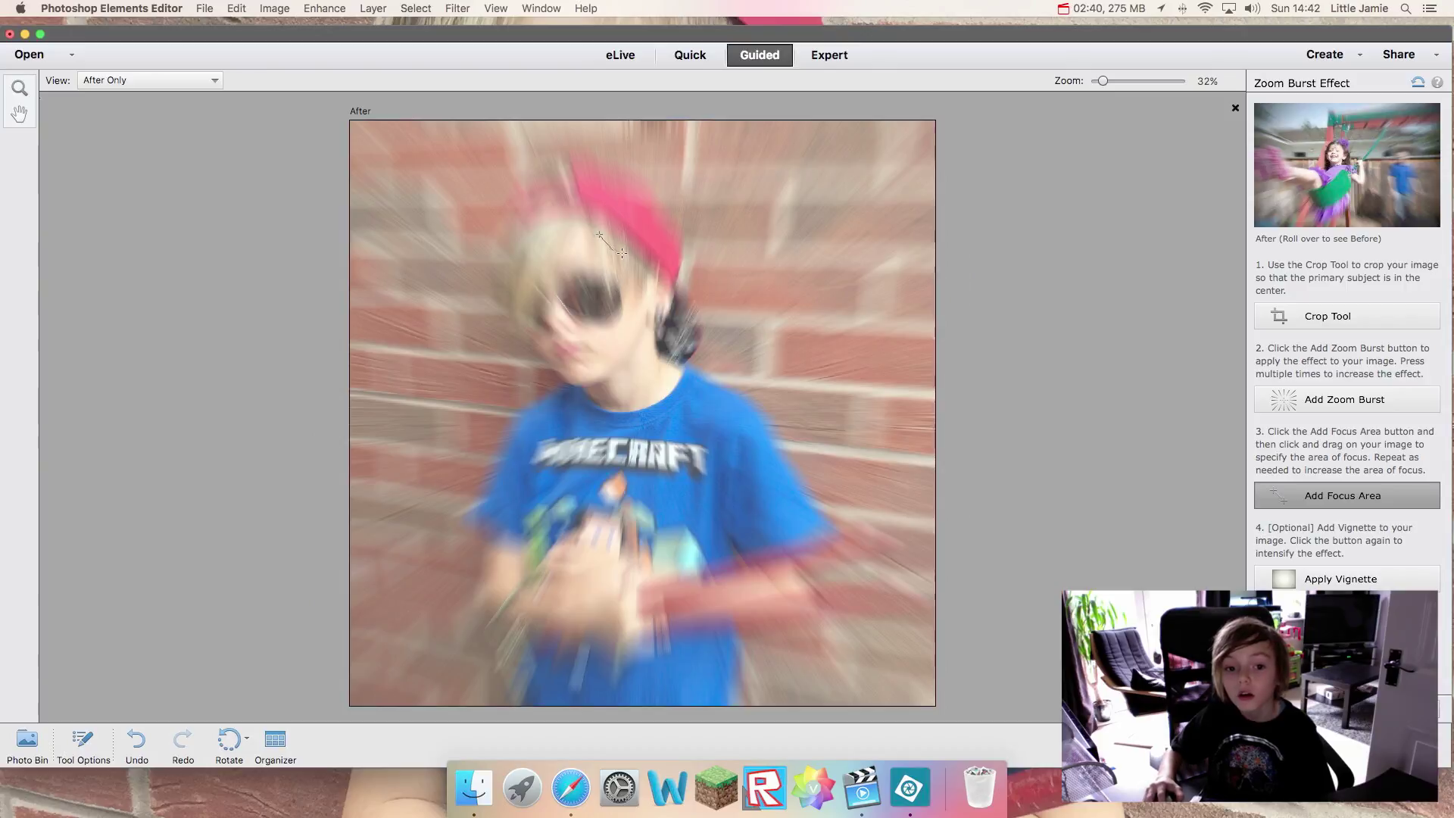
left_click_drag(696, 216, 656, 217)
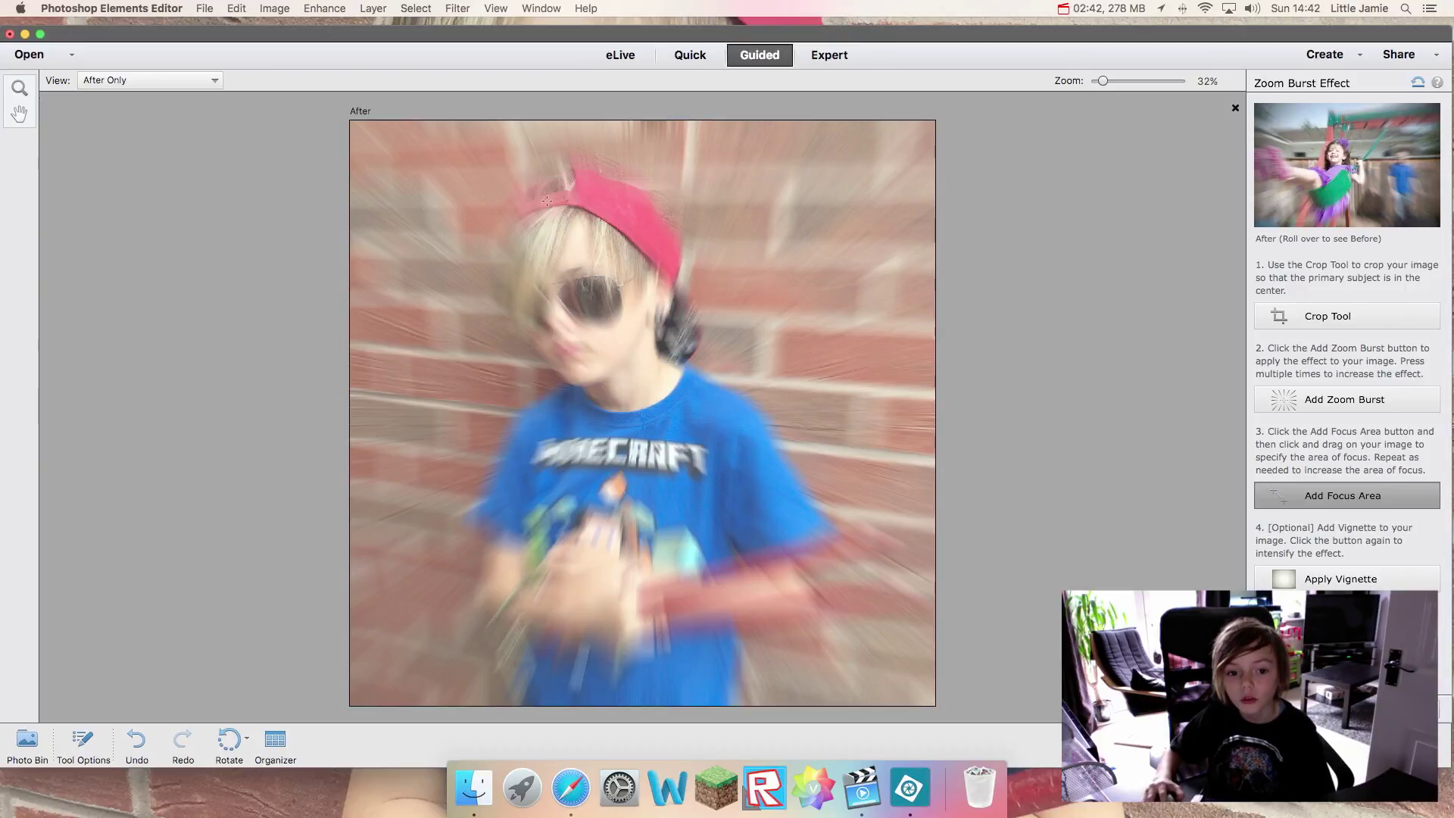
mouse_move(576, 172)
left_mouse_down()
mouse_move(510, 197)
mouse_move(629, 175)
mouse_move(600, 176)
left_mouse_up()
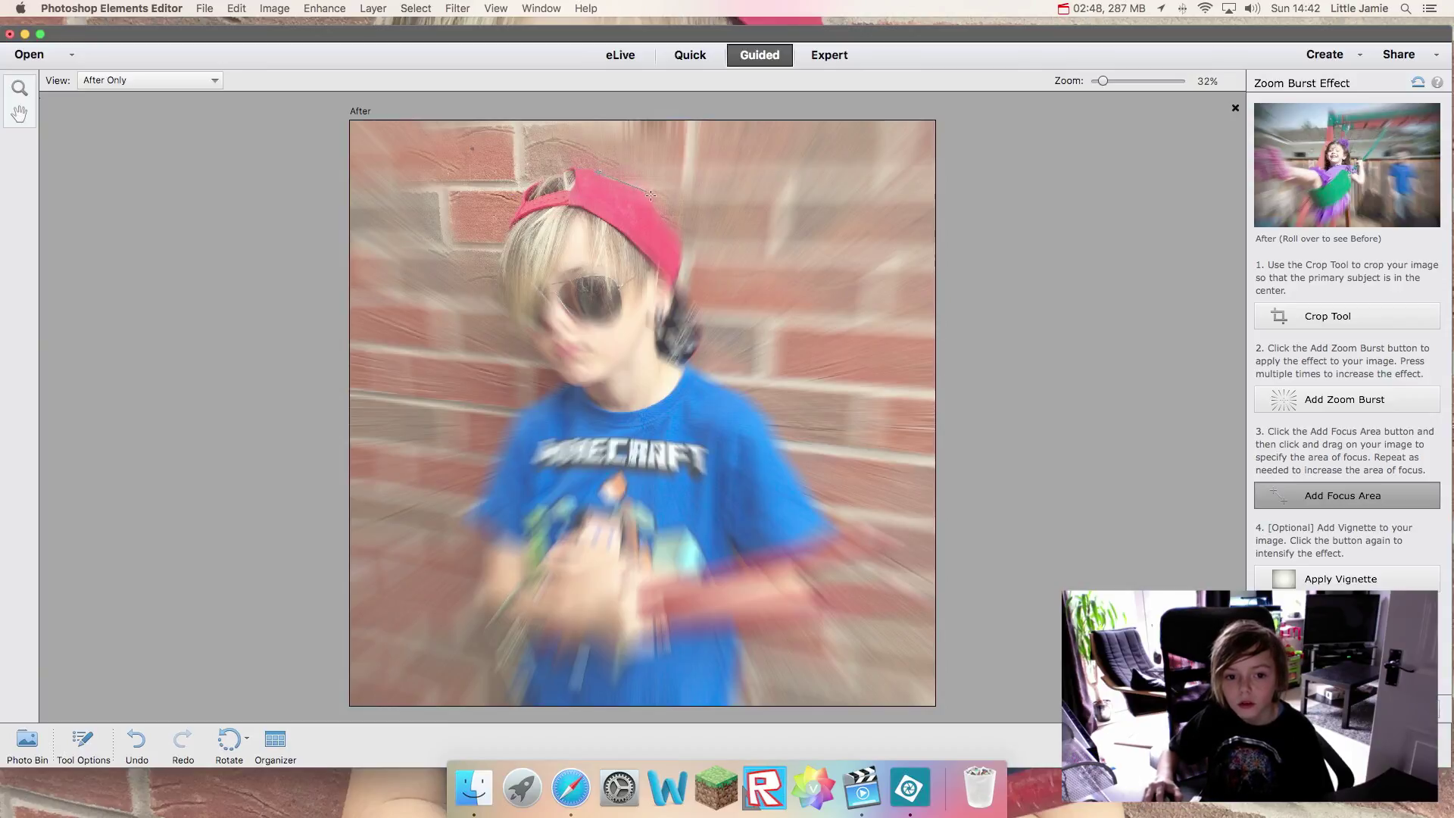
left_click_drag(684, 235, 703, 332)
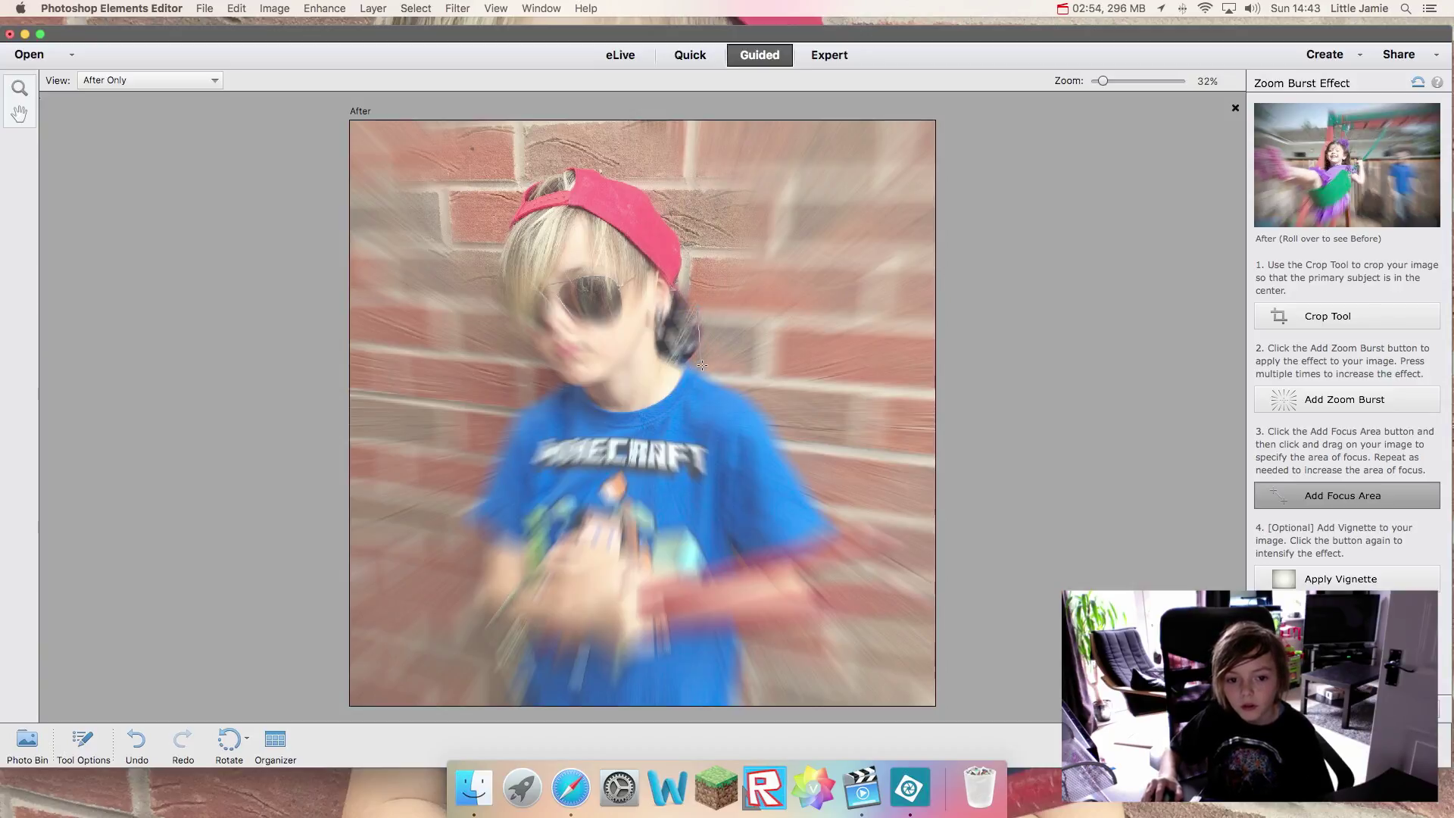
left_click_drag(705, 342, 692, 360)
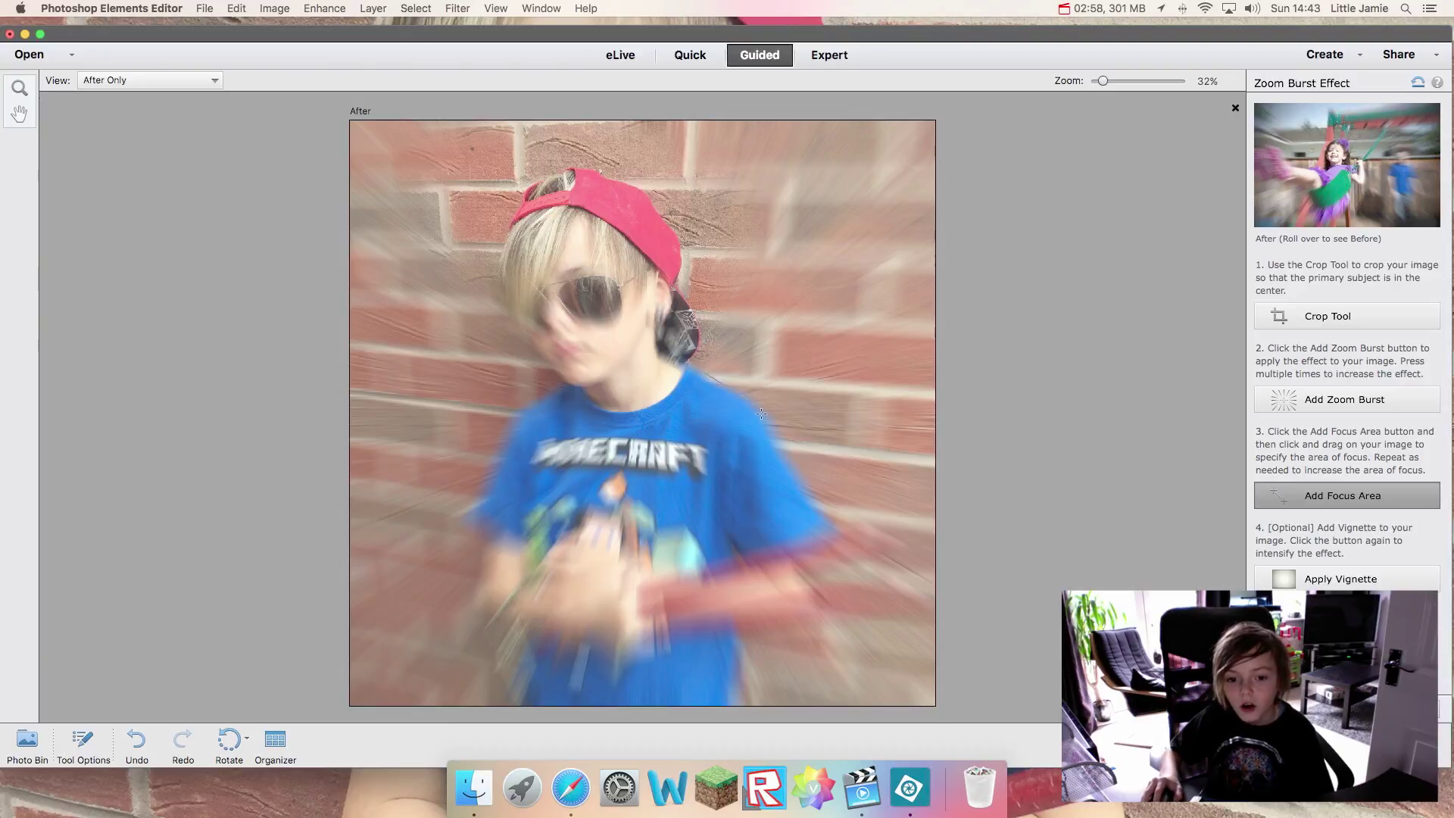
left_click_drag(799, 468, 834, 521)
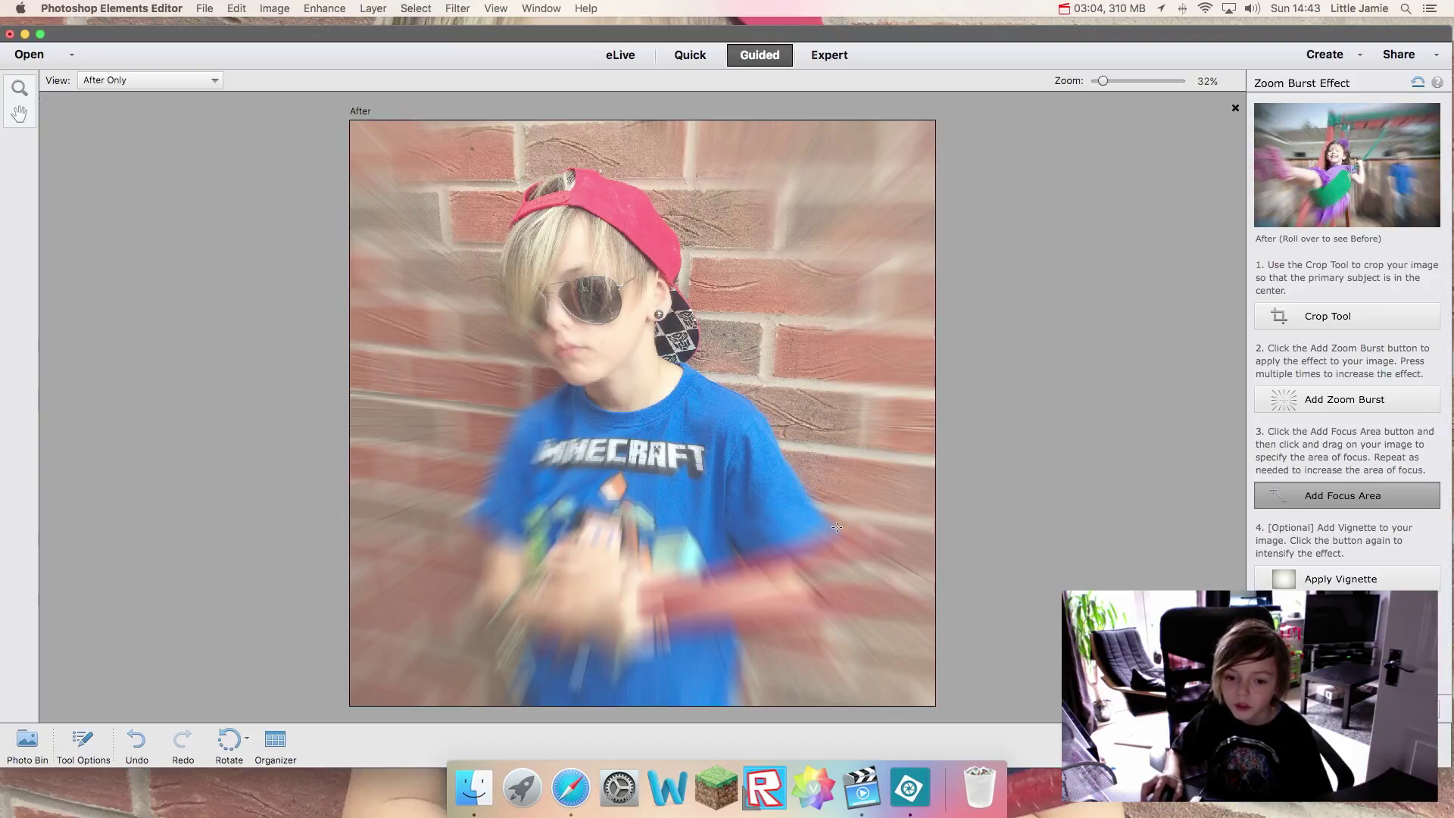
Step: Restore focus on the right arm, drumsticks, hands, shirt, chin and hair edges
mouse_move(861, 530)
left_mouse_down()
mouse_move(891, 535)
mouse_move(686, 600)
mouse_move(898, 584)
left_mouse_up()
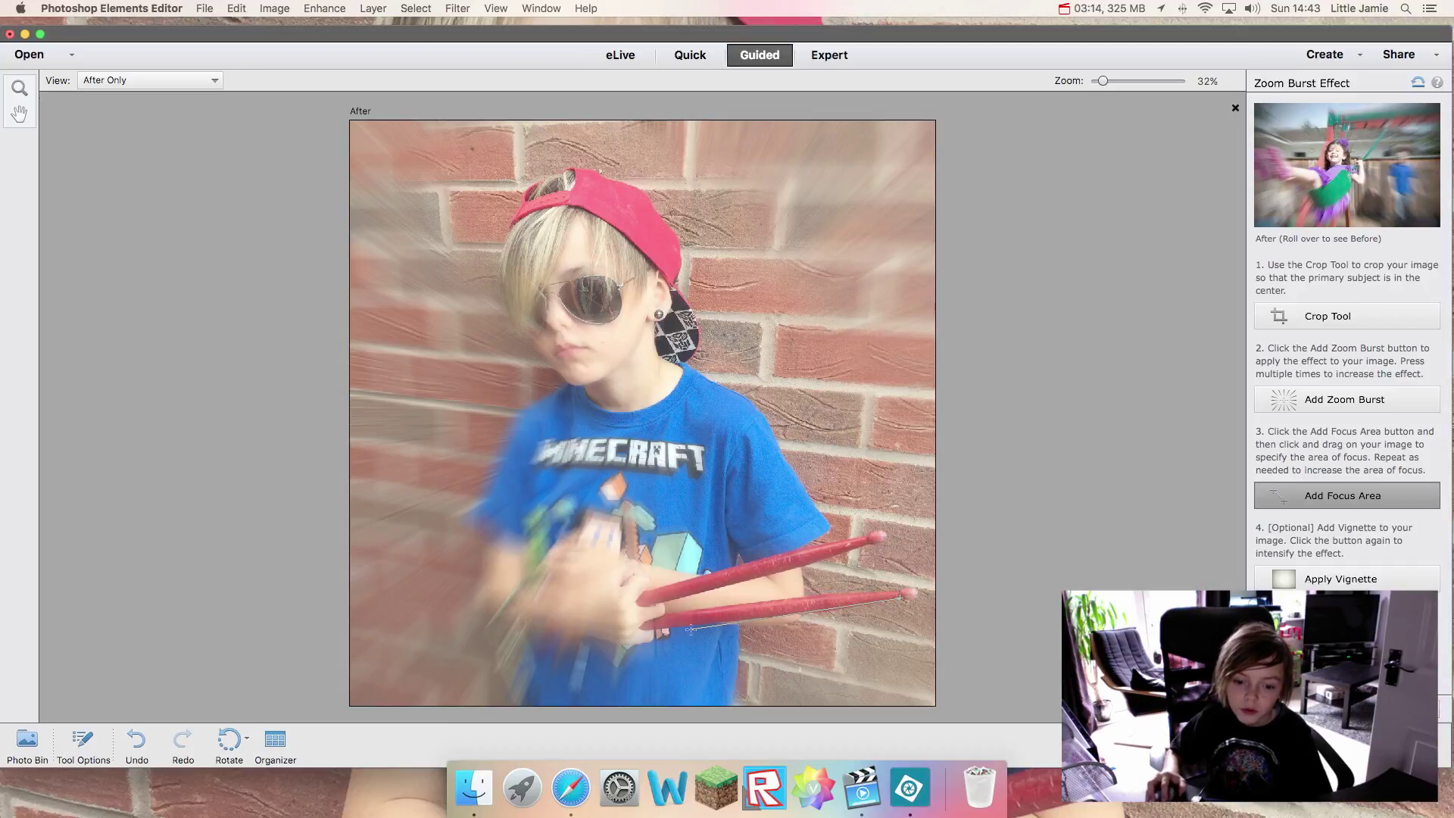
left_click_drag(691, 628, 666, 621)
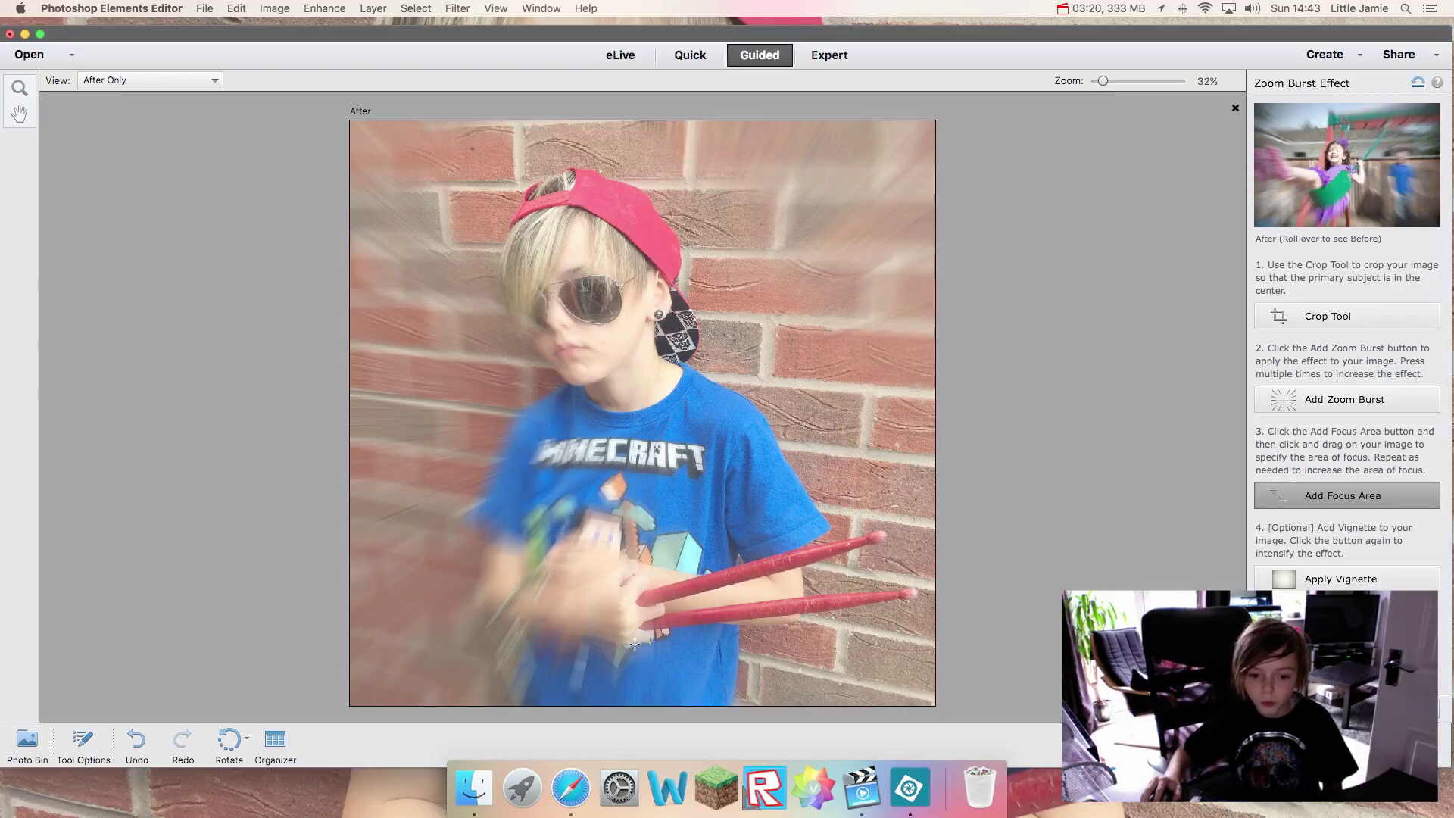
mouse_move(558, 642)
left_mouse_down()
mouse_move(490, 614)
mouse_move(511, 671)
mouse_move(576, 634)
left_mouse_up()
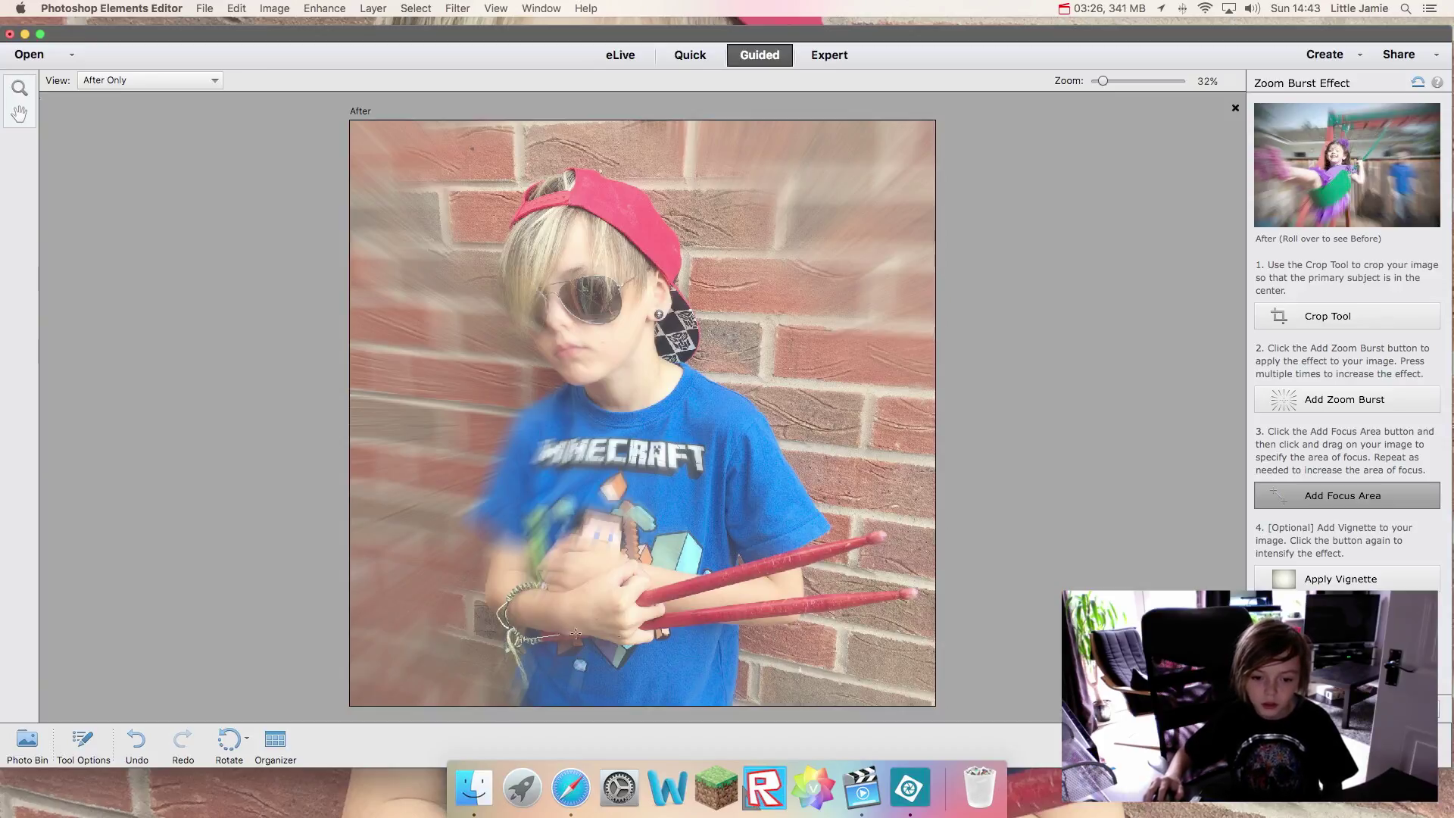
left_click_drag(728, 635, 746, 638)
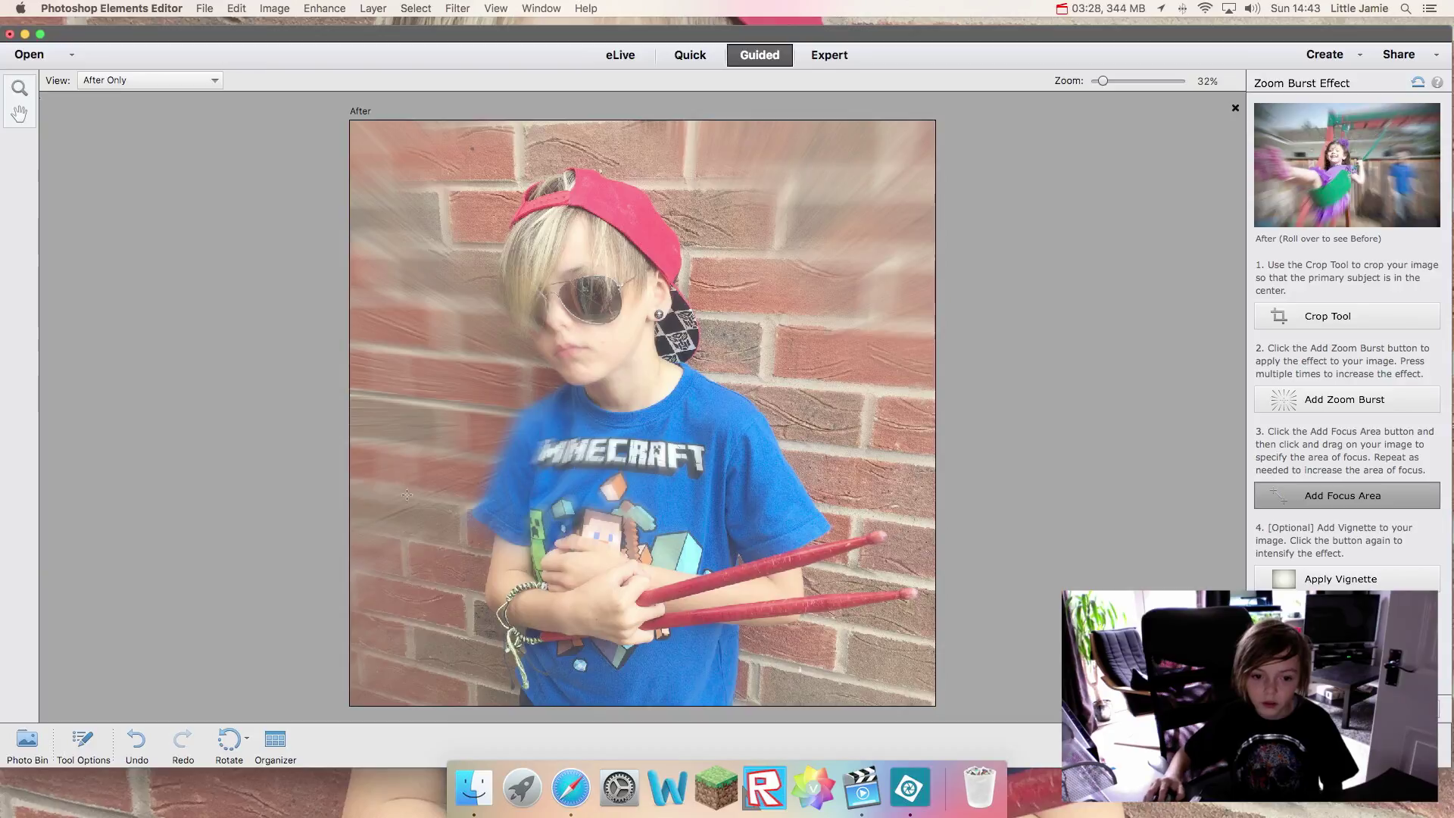
mouse_move(487, 478)
left_mouse_down()
mouse_move(491, 456)
mouse_move(474, 460)
mouse_move(492, 464)
mouse_move(553, 397)
left_mouse_up()
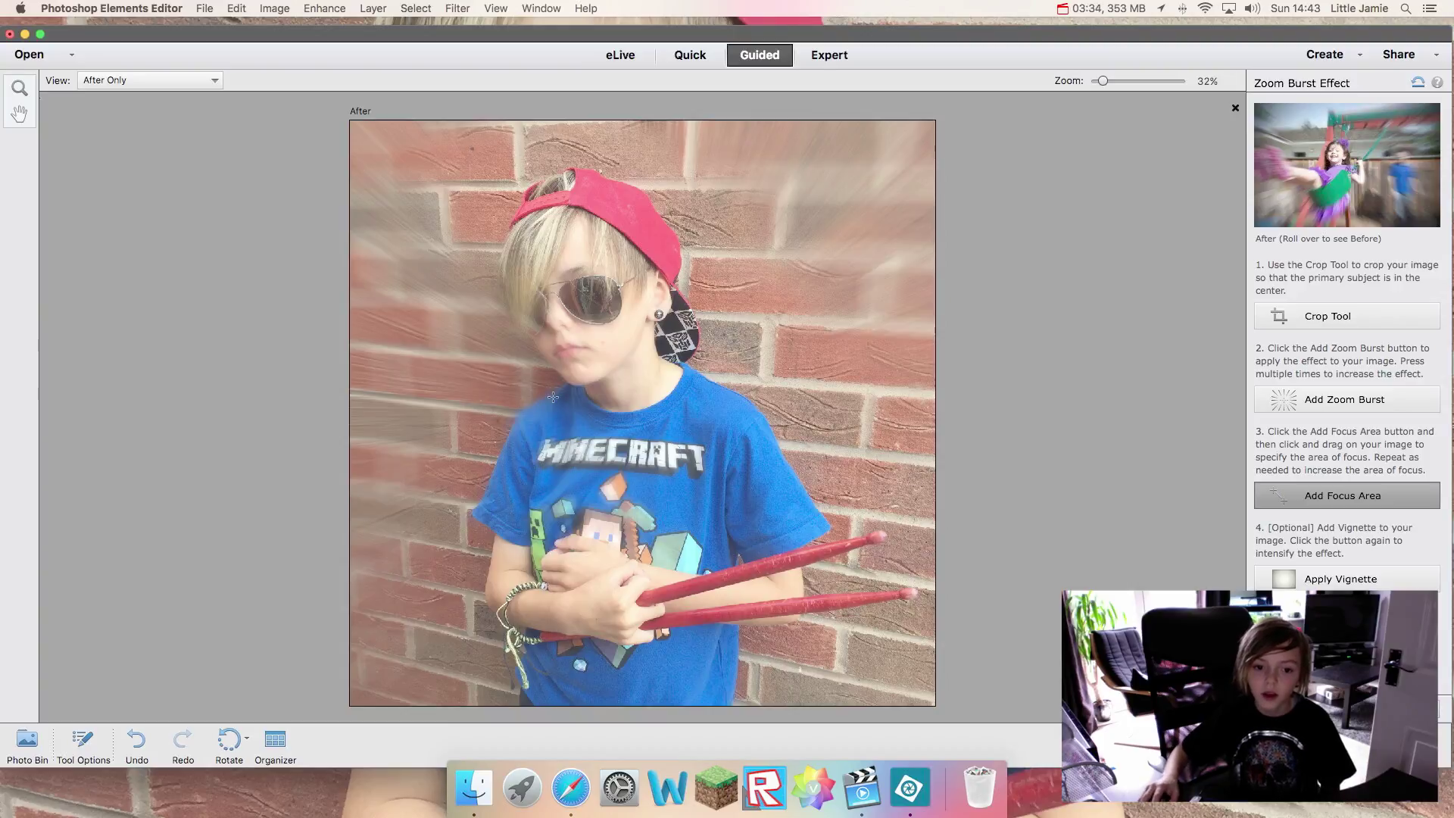
left_click_drag(514, 319, 505, 311)
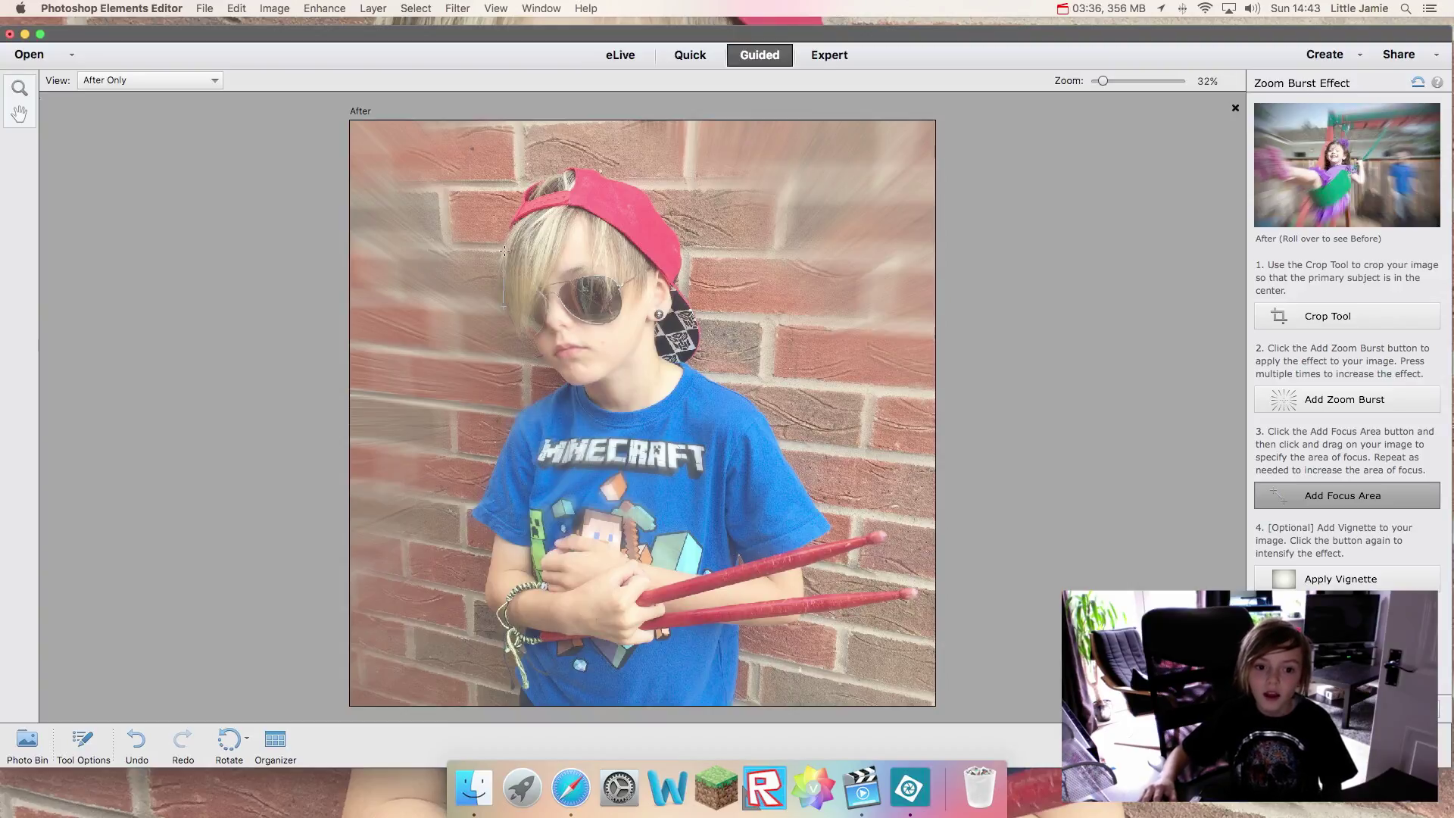
left_click_drag(513, 220, 516, 212)
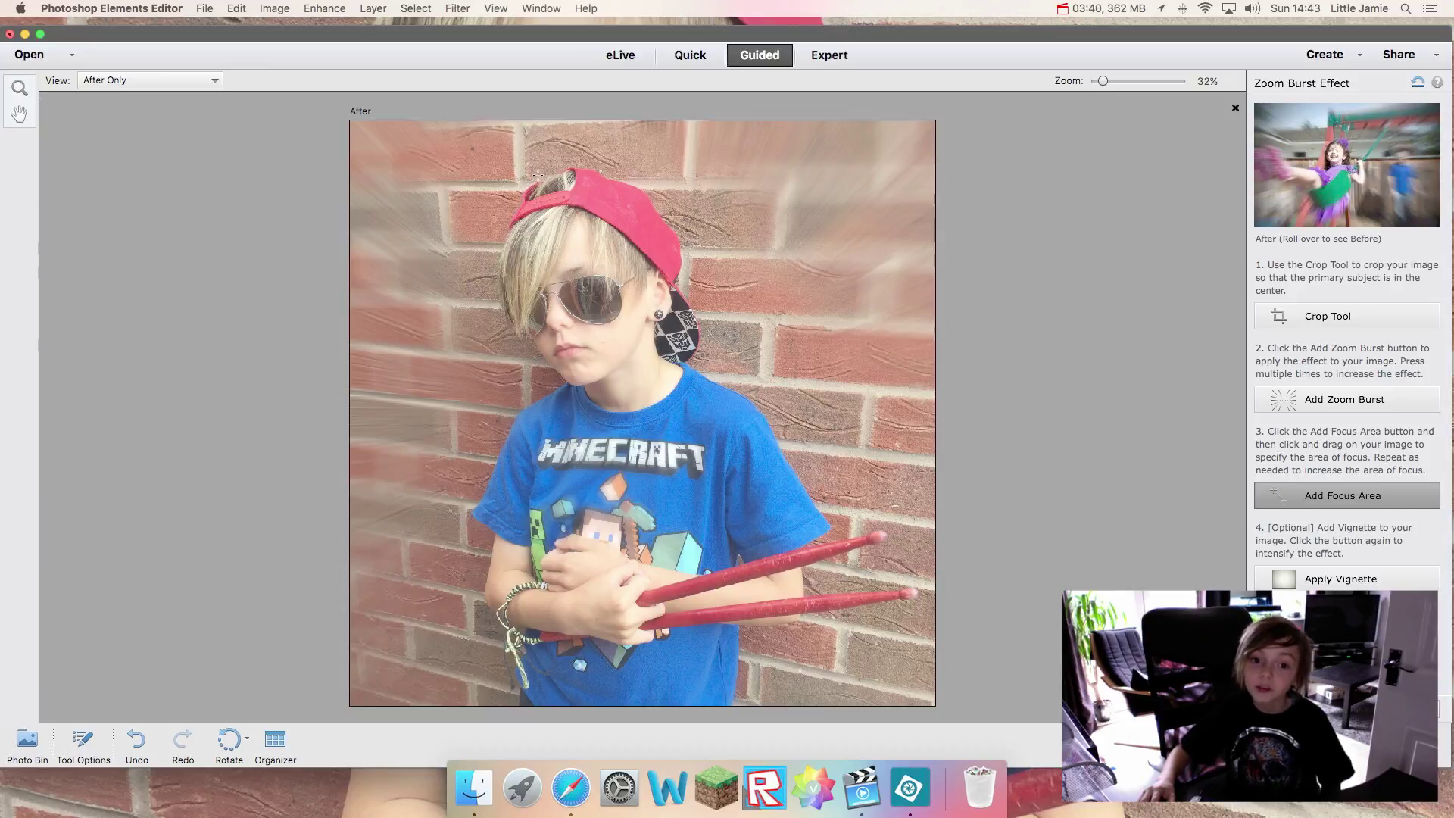
left_click_drag(568, 177, 566, 182)
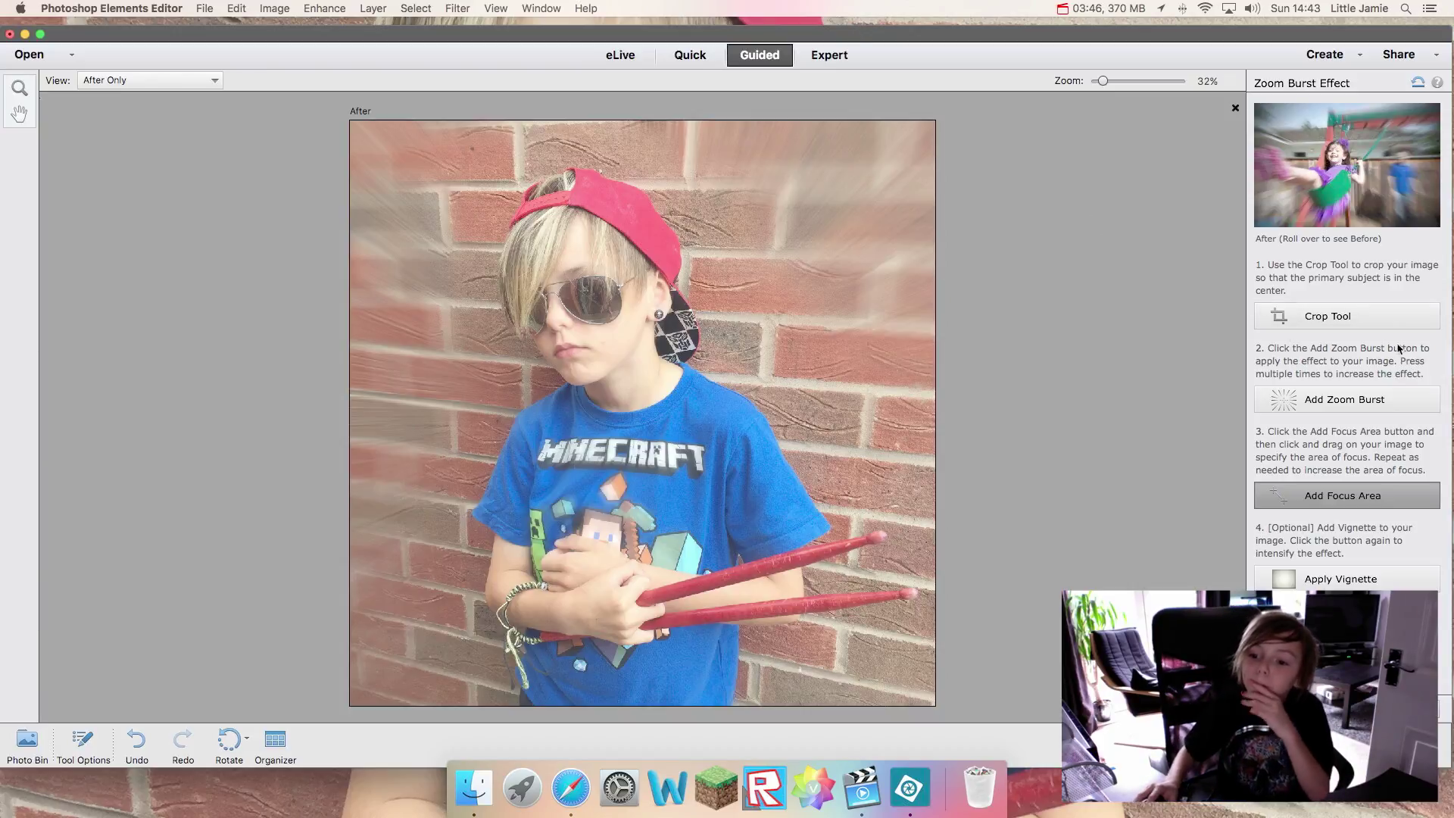
Step: Undo every focus area and the zoom burst blur so the photo is sharp
left_click(136, 741)
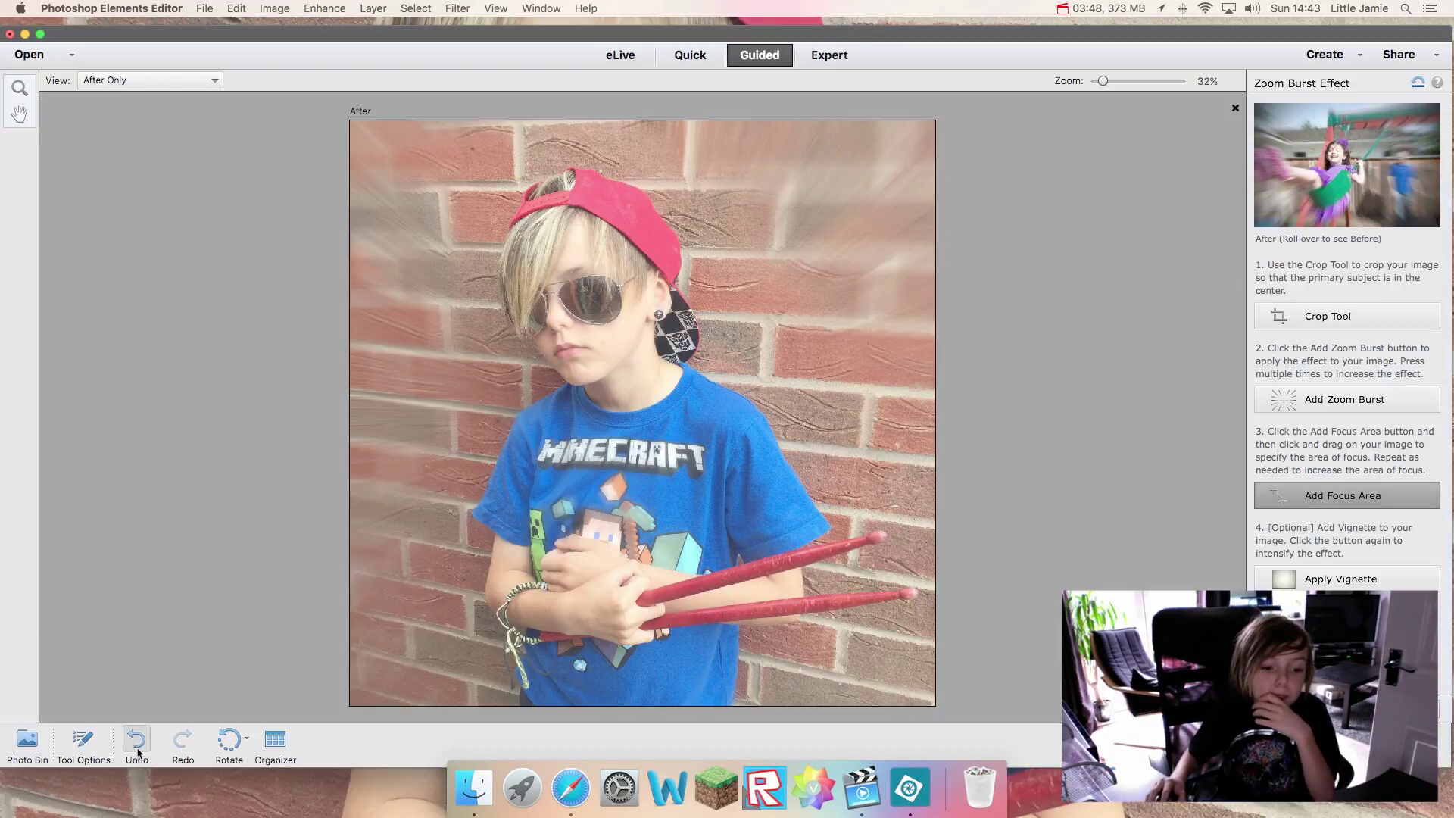
left_click(137, 740)
left_click(136, 740)
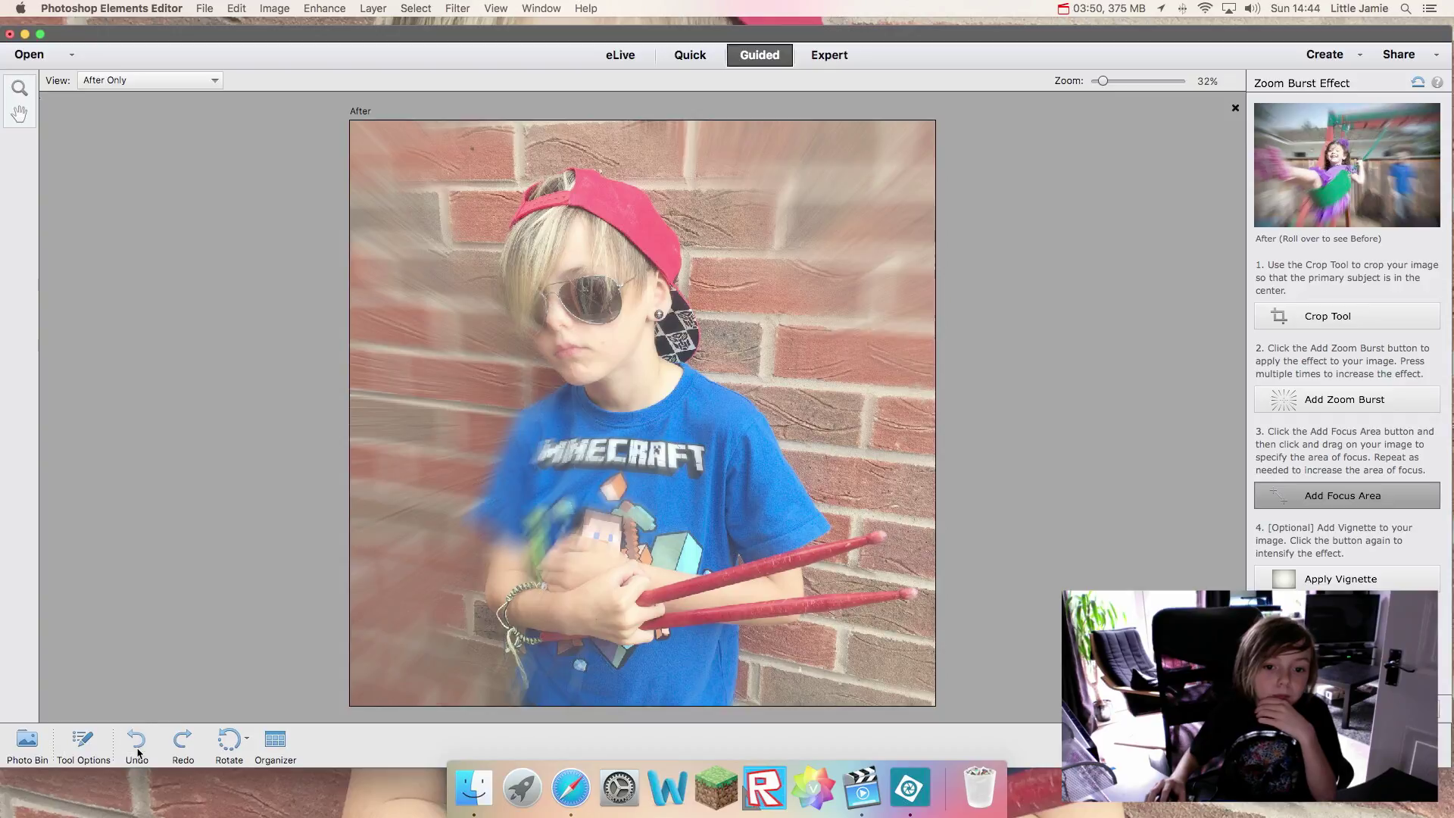
left_click(137, 740)
left_click(137, 750)
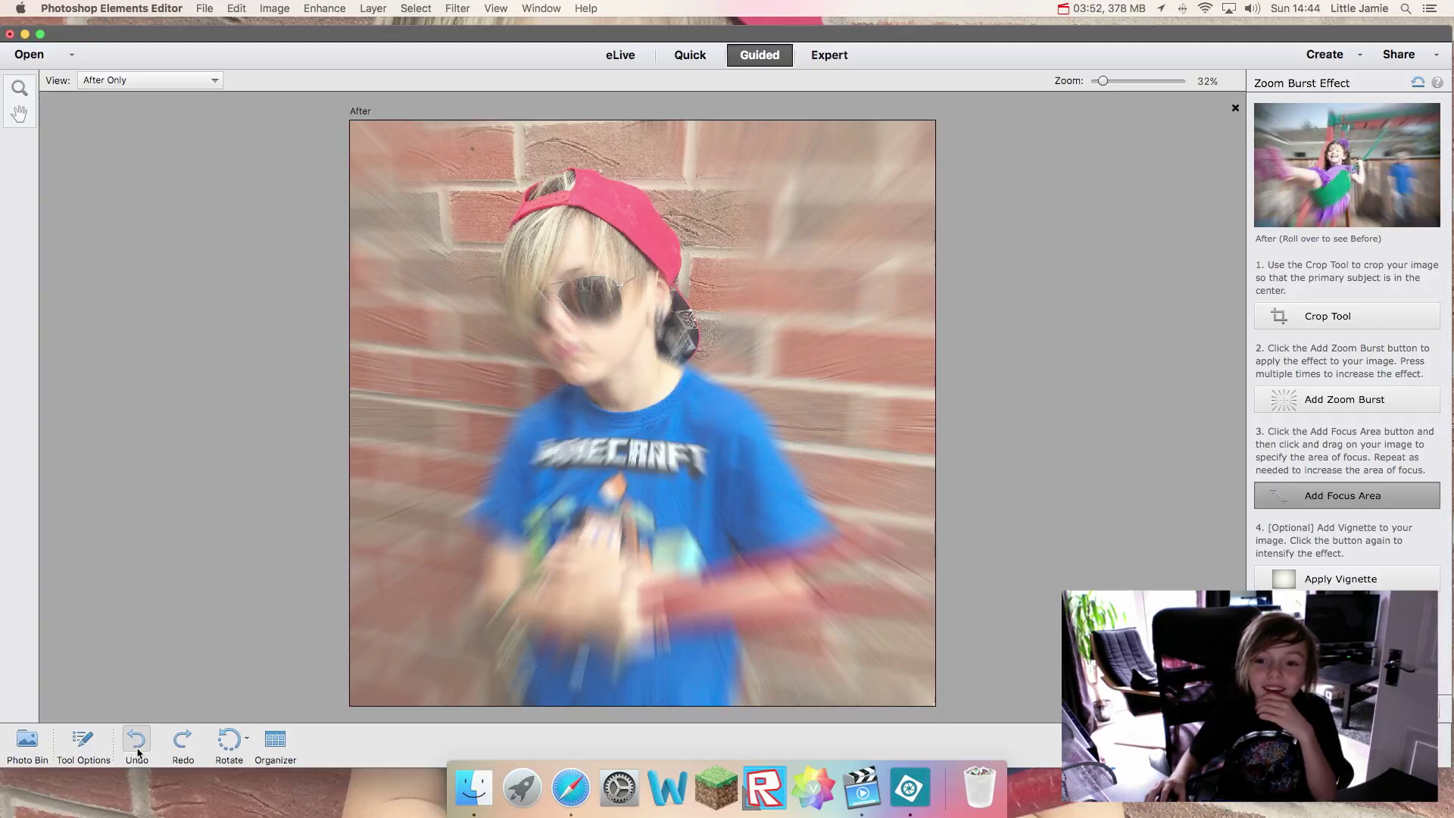
left_click(138, 750)
left_click(138, 750)
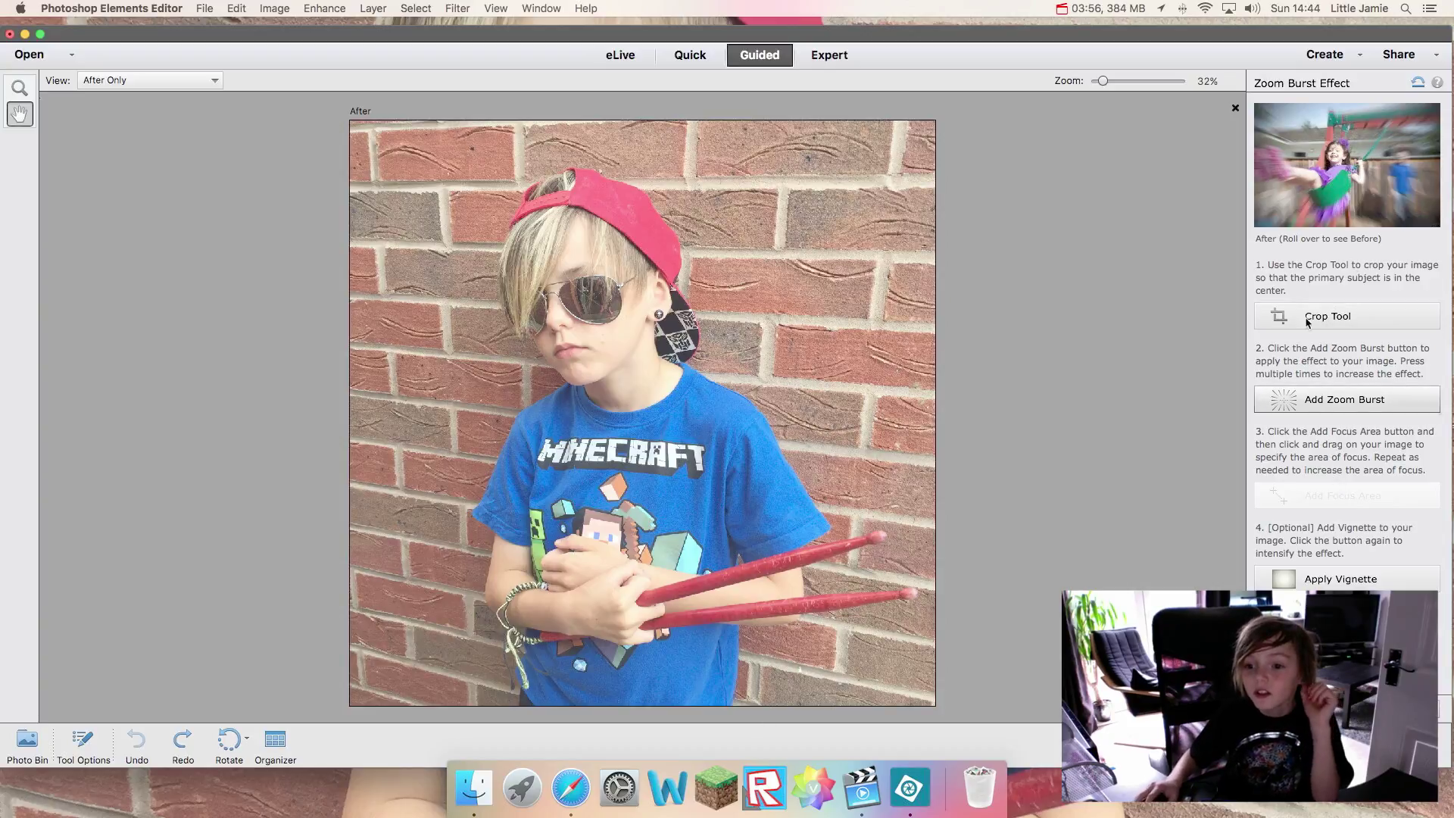
Step: Dismiss the Create options, leave the Zoom Burst guide and expand Photo Effects
left_click(1349, 56)
left_click(1159, 153)
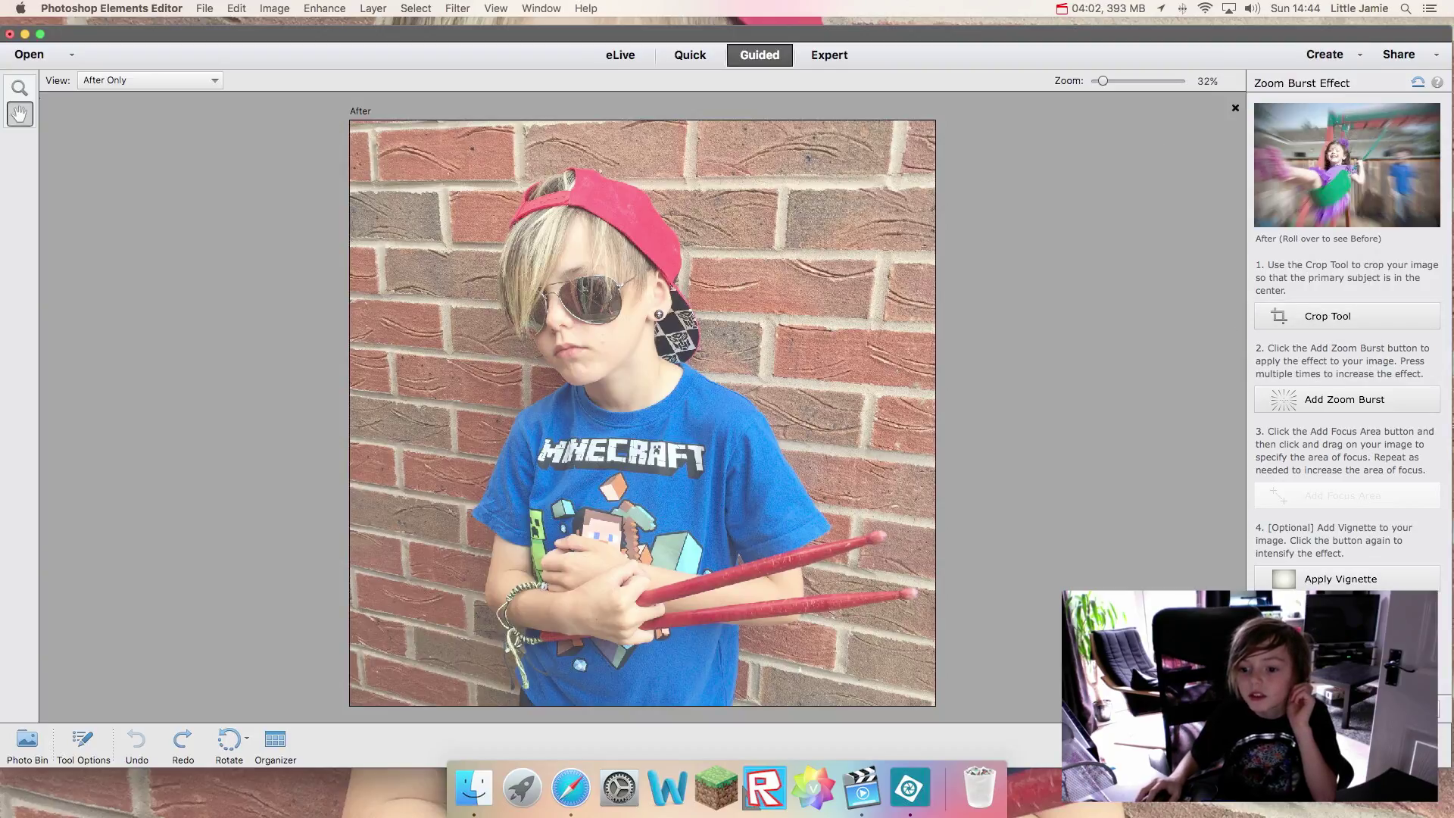
left_click(1401, 708)
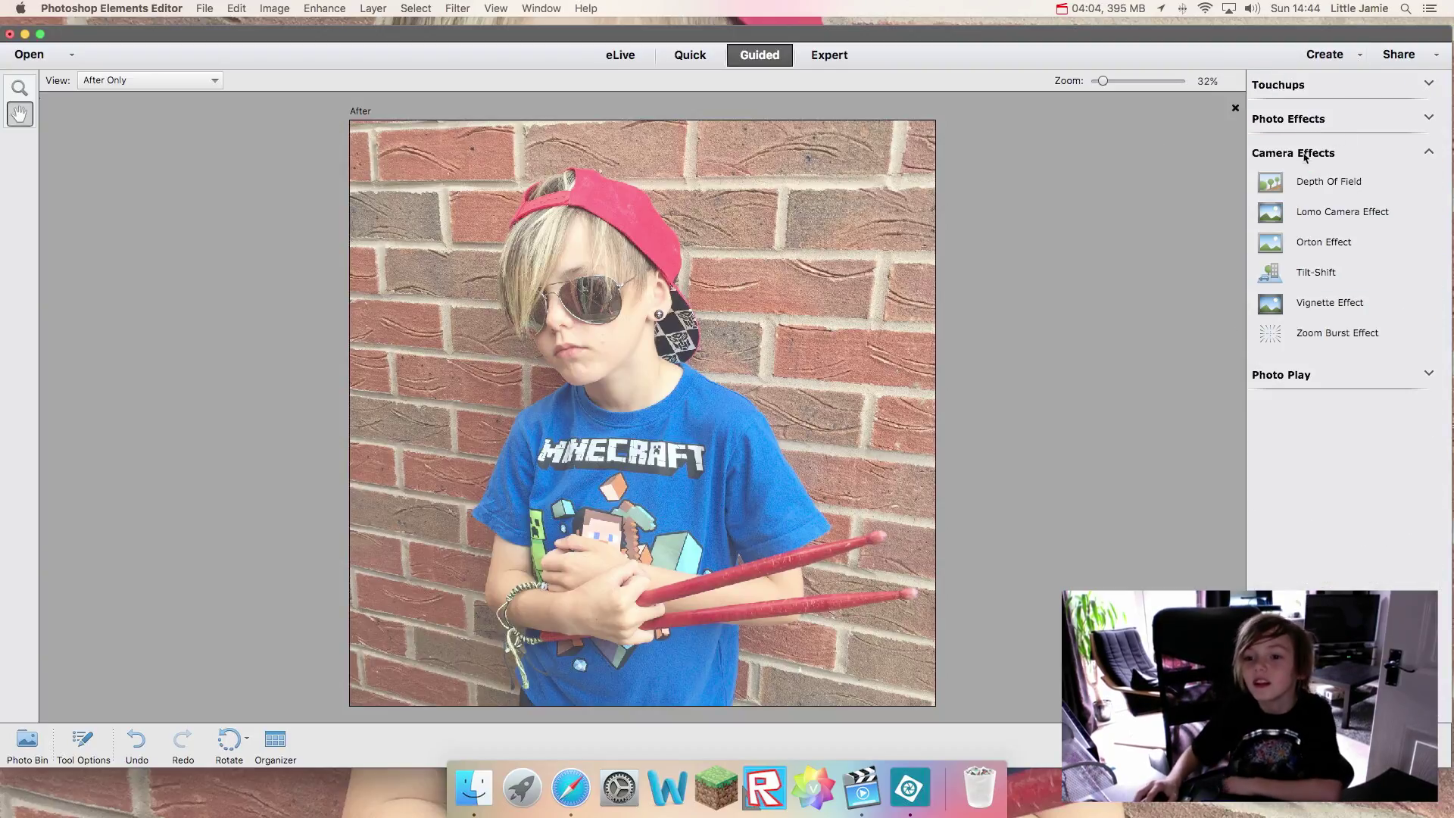
left_click(1318, 121)
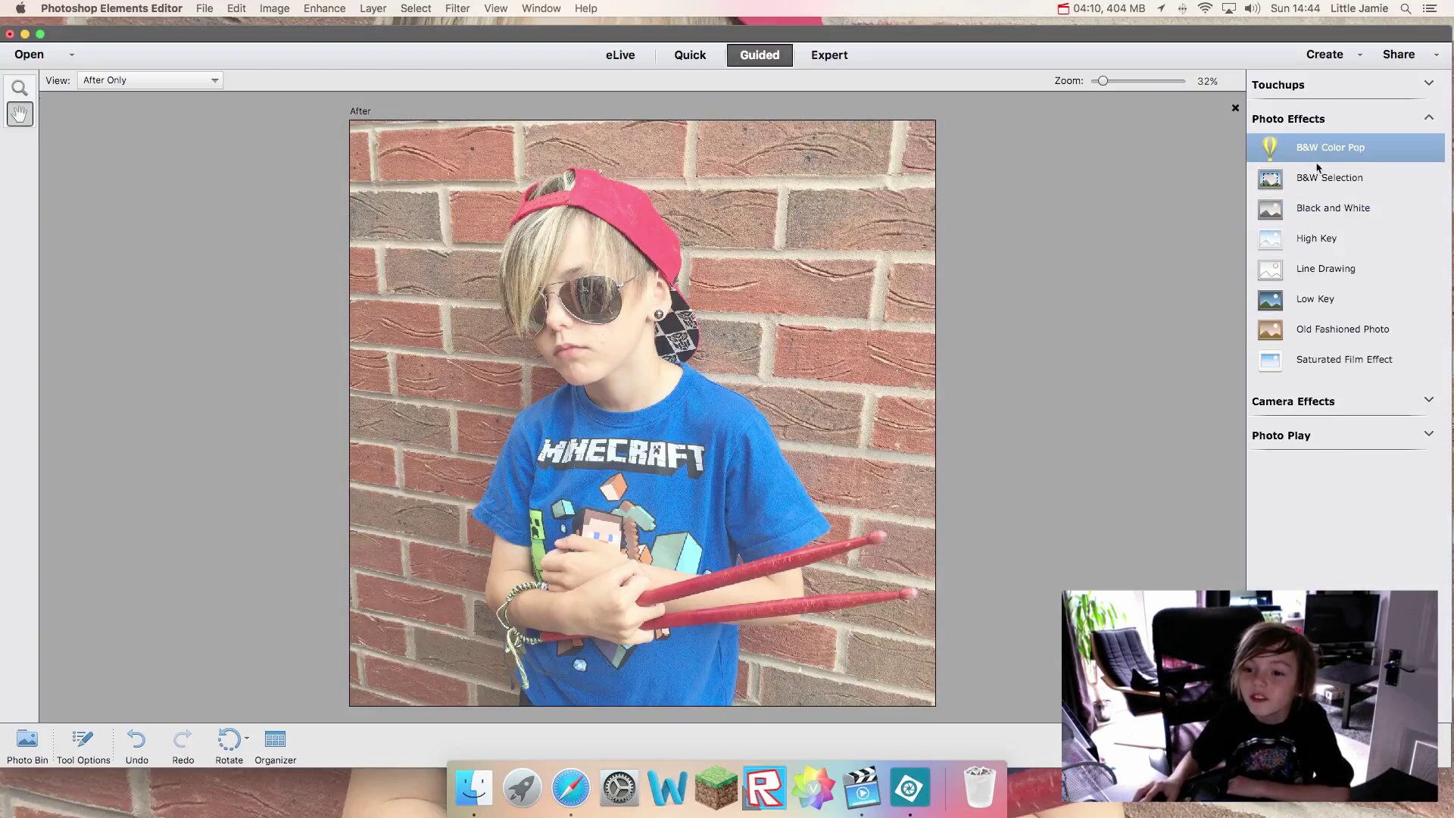
left_click(1339, 299)
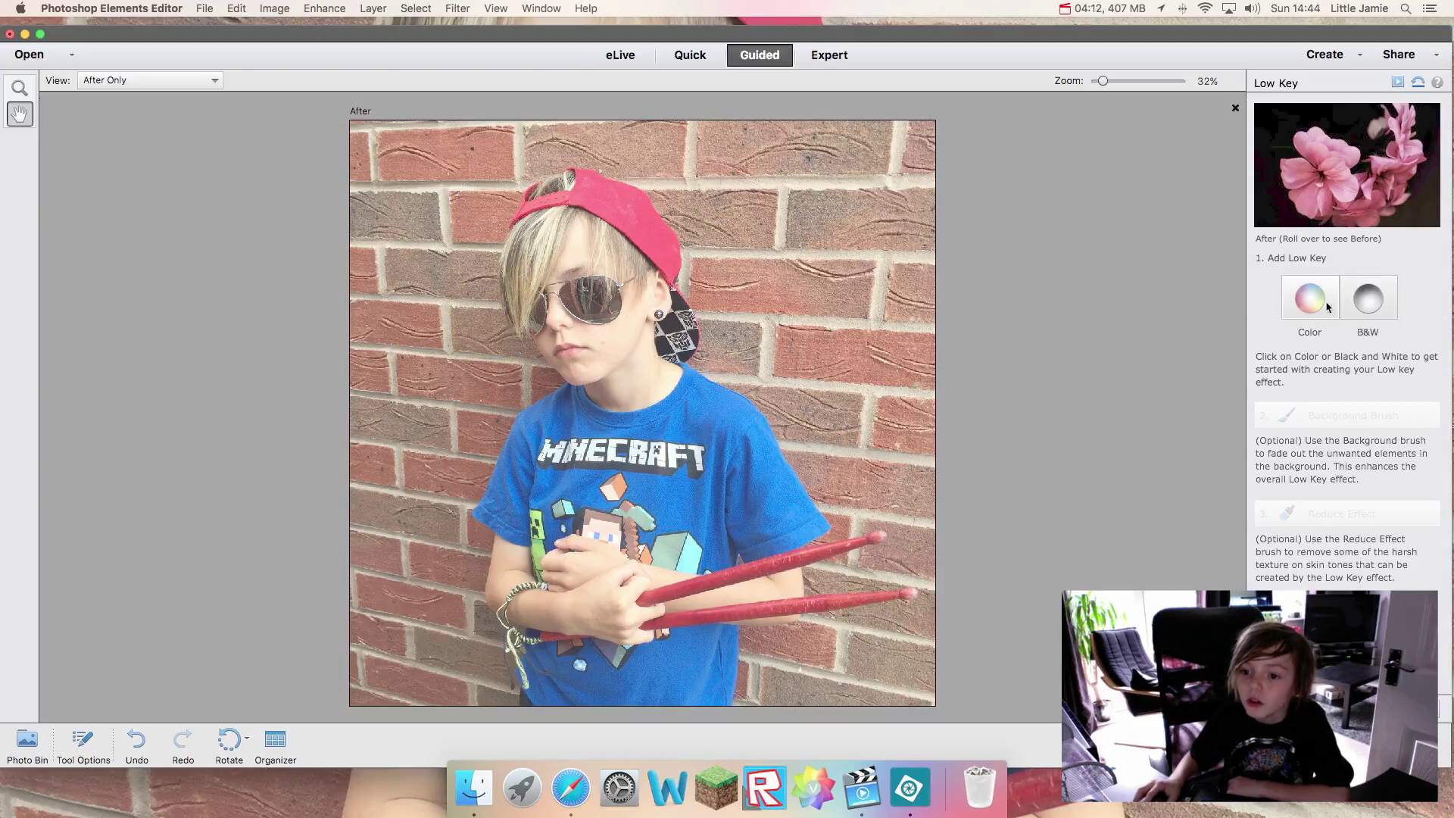
left_click(1316, 299)
left_click(1372, 300)
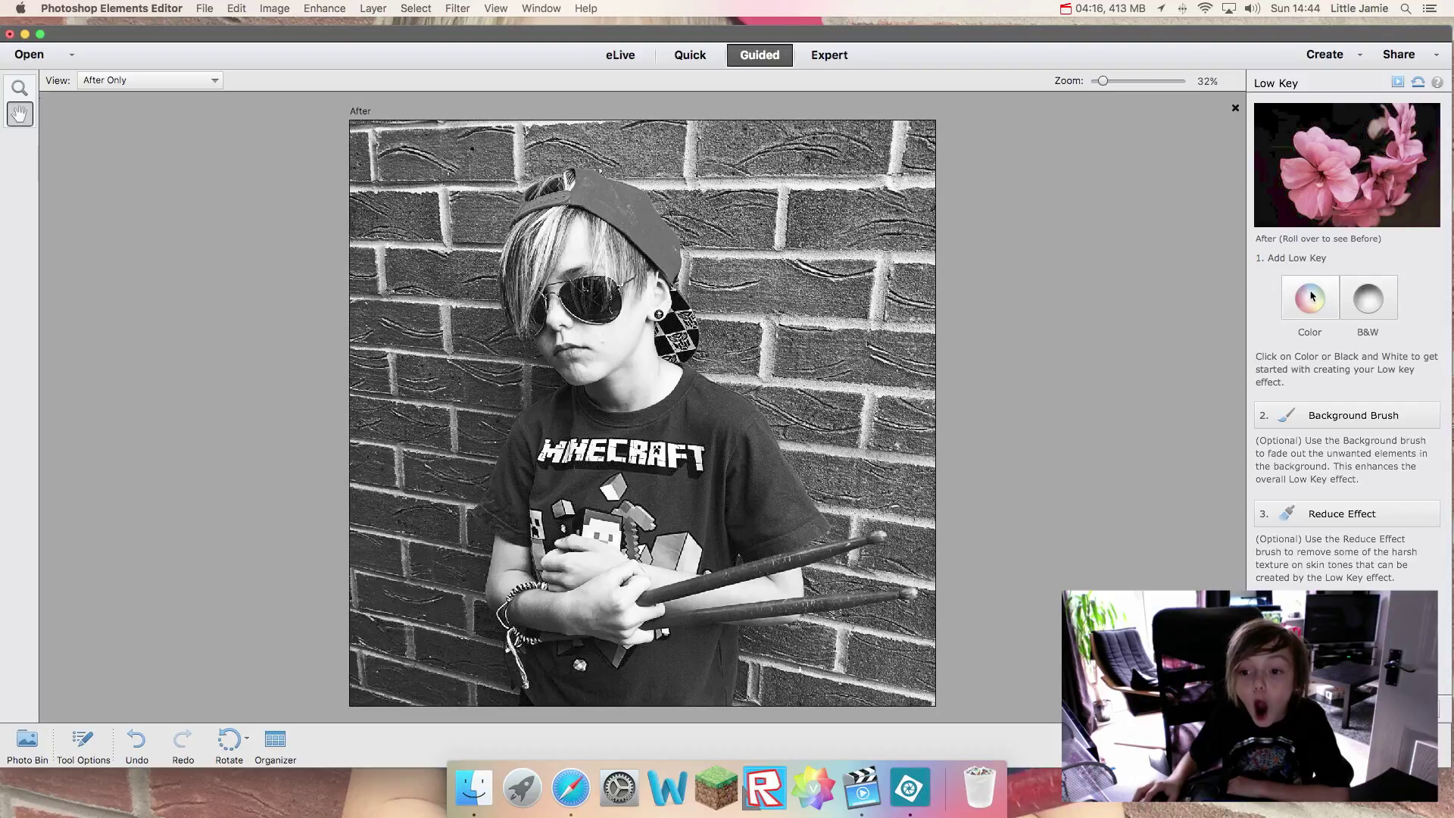
left_click(1315, 294)
left_click(1316, 292)
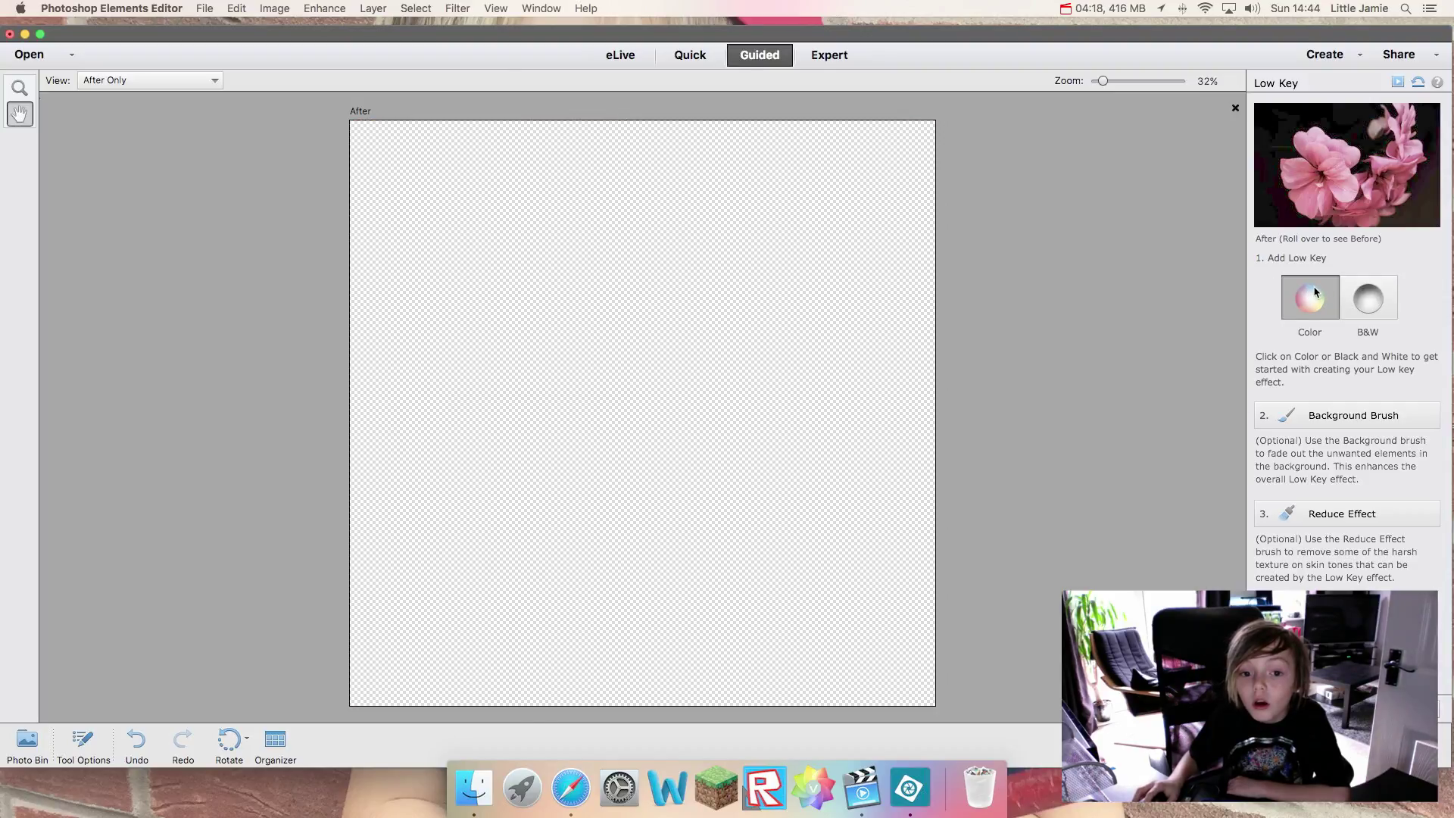
left_click(1302, 306)
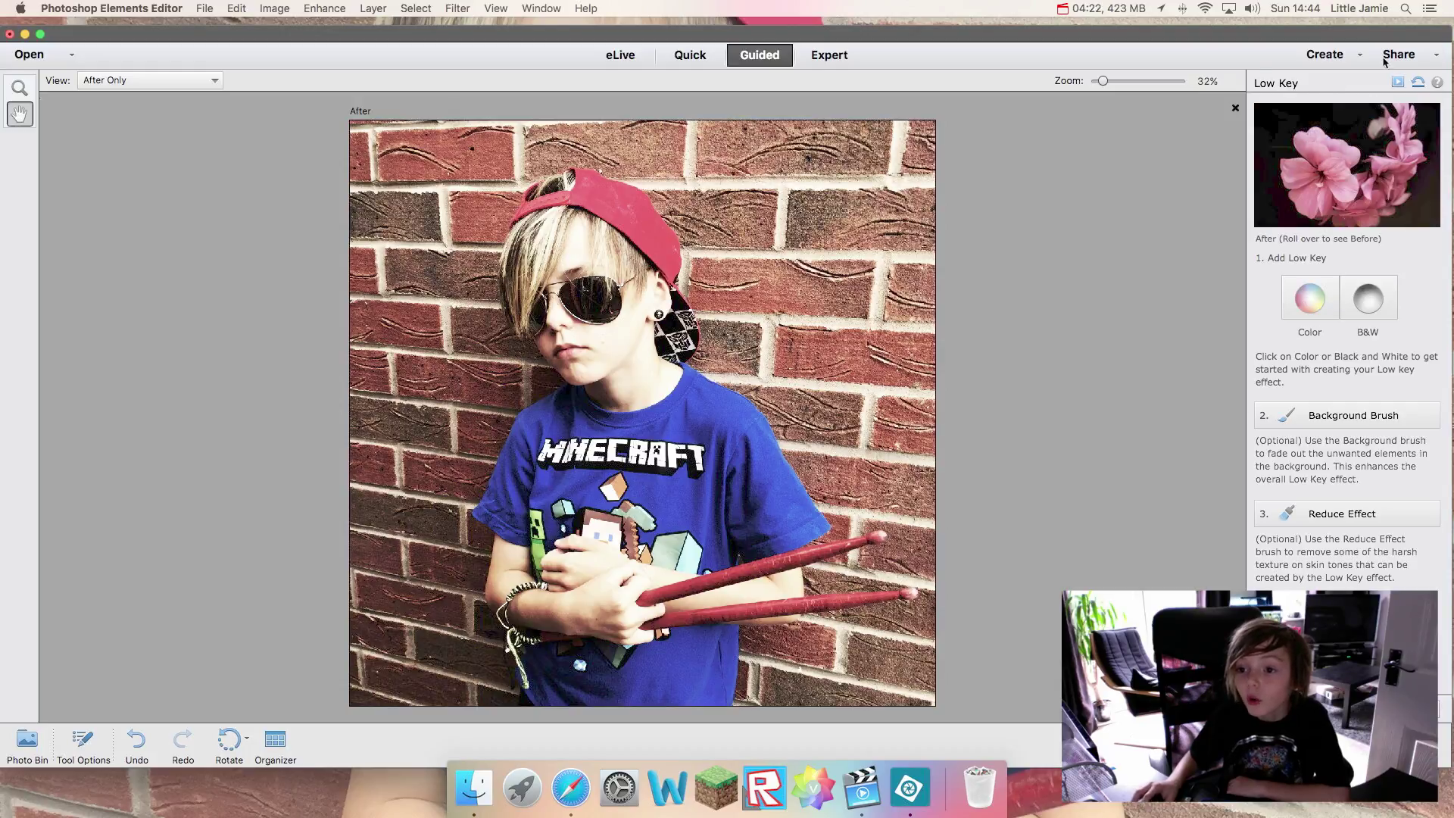
key("Escape")
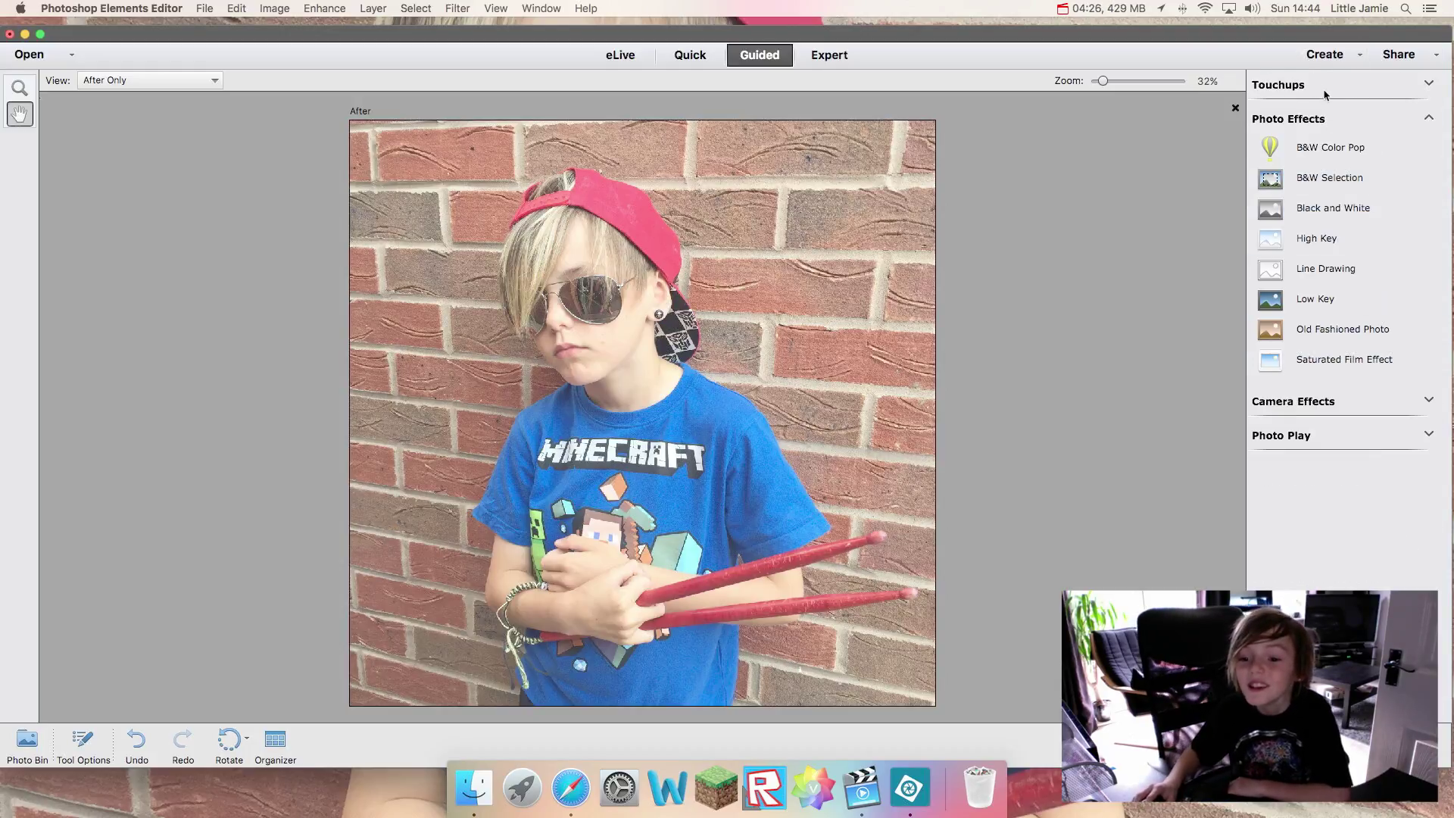
Step: Apply a Tilt-Shift blur with focus moved to the face, then undo both changes
left_click(1308, 401)
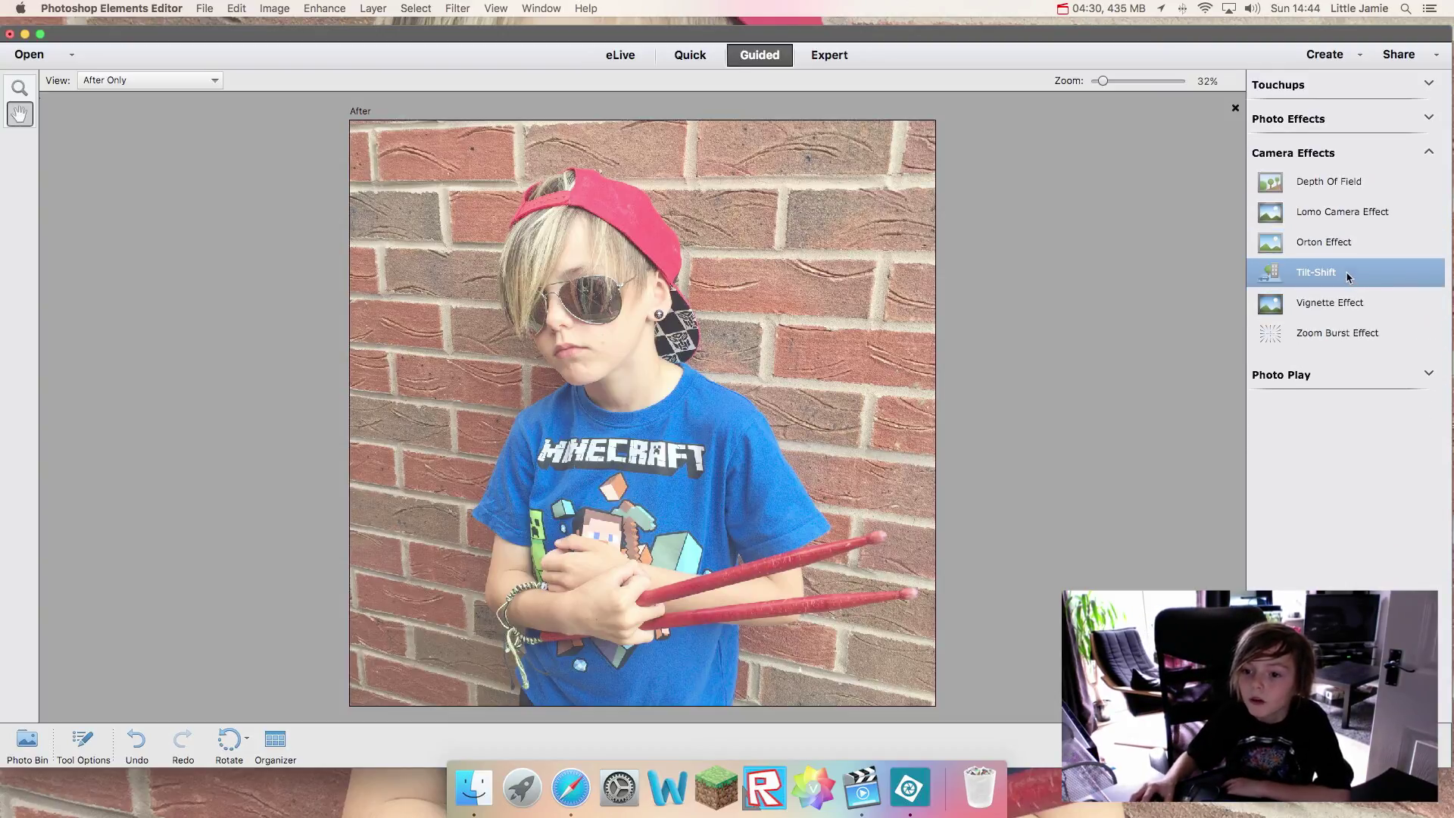
left_click(1349, 272)
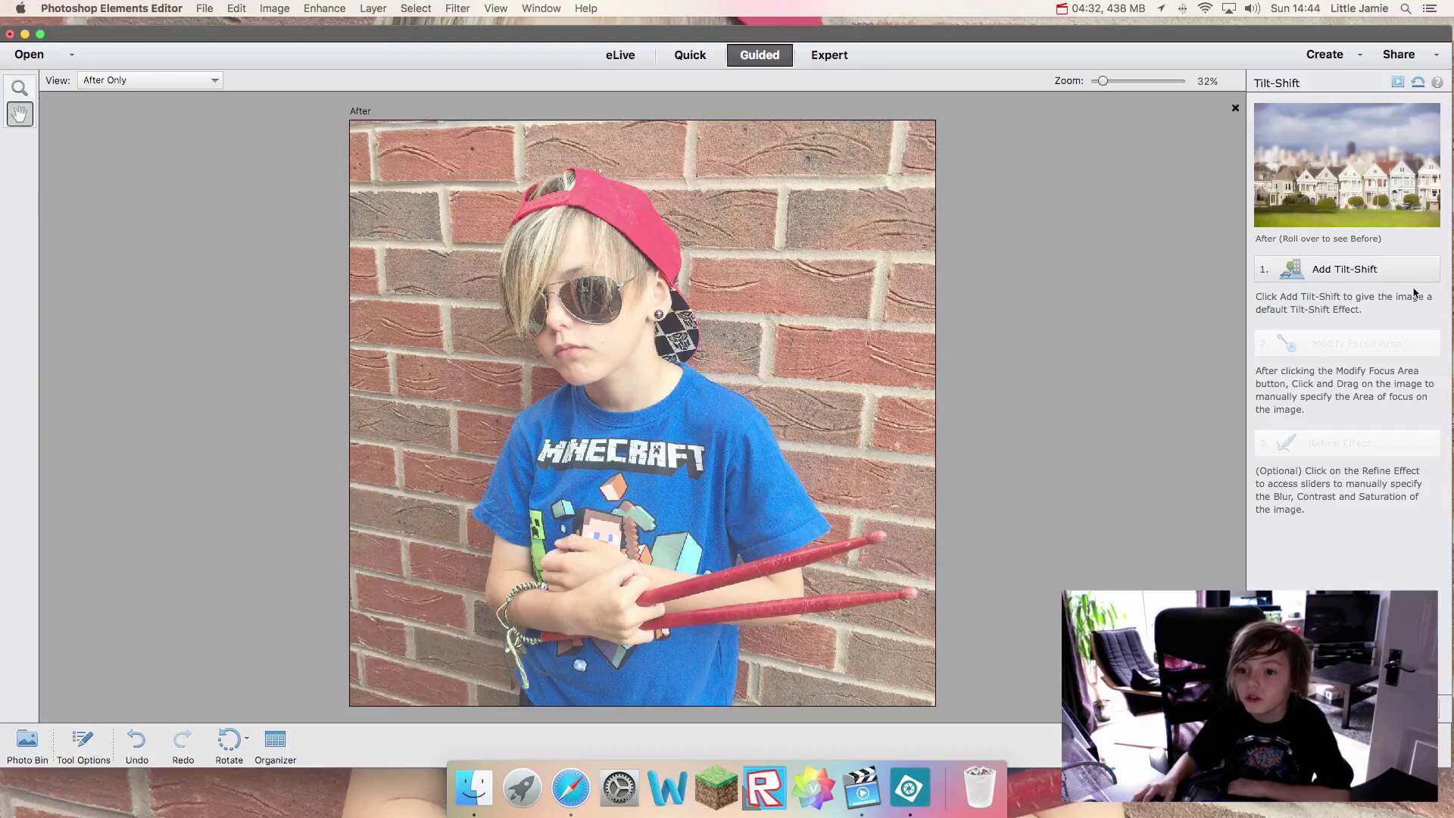
left_click(1399, 271)
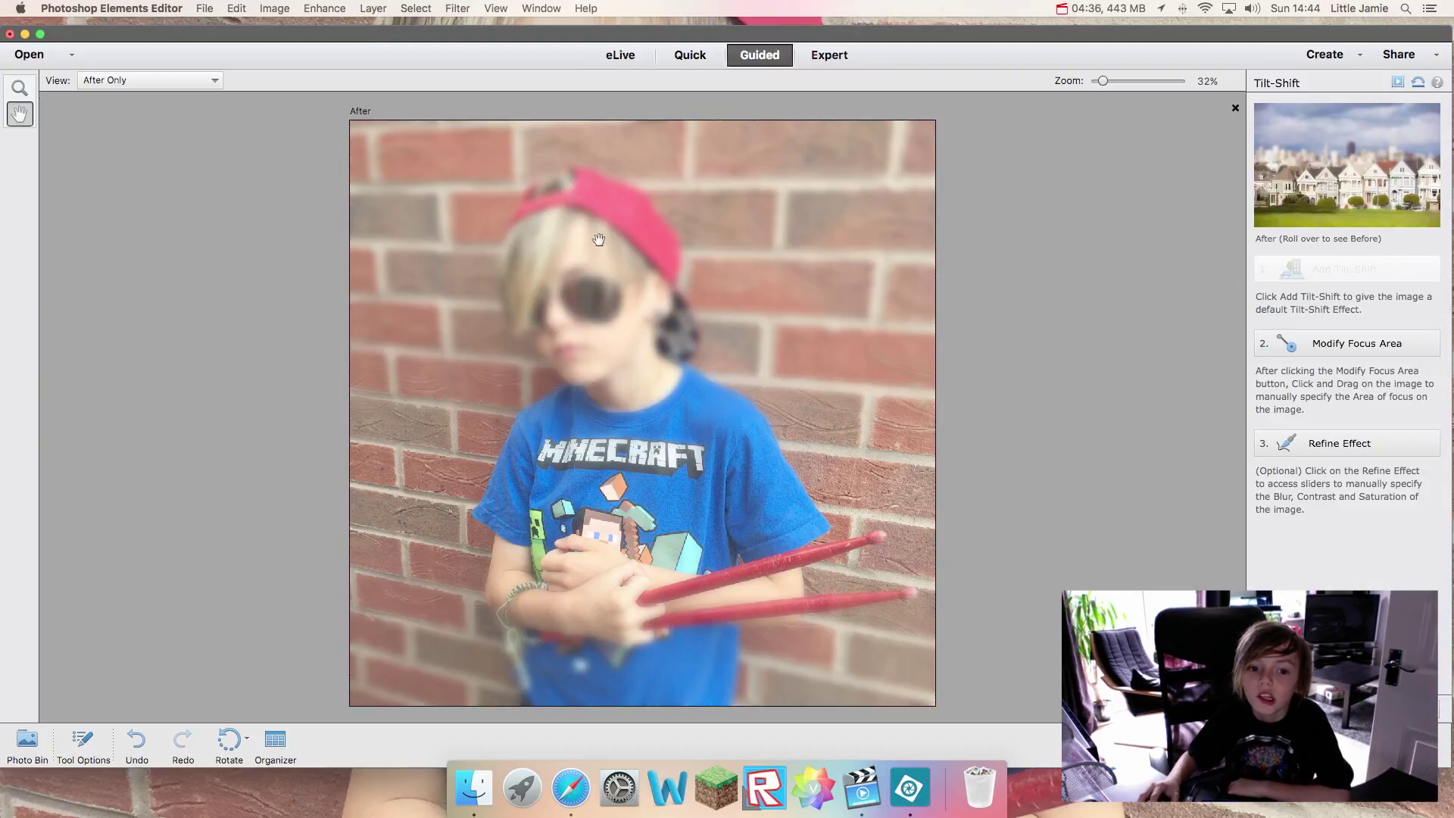
left_click(1399, 355)
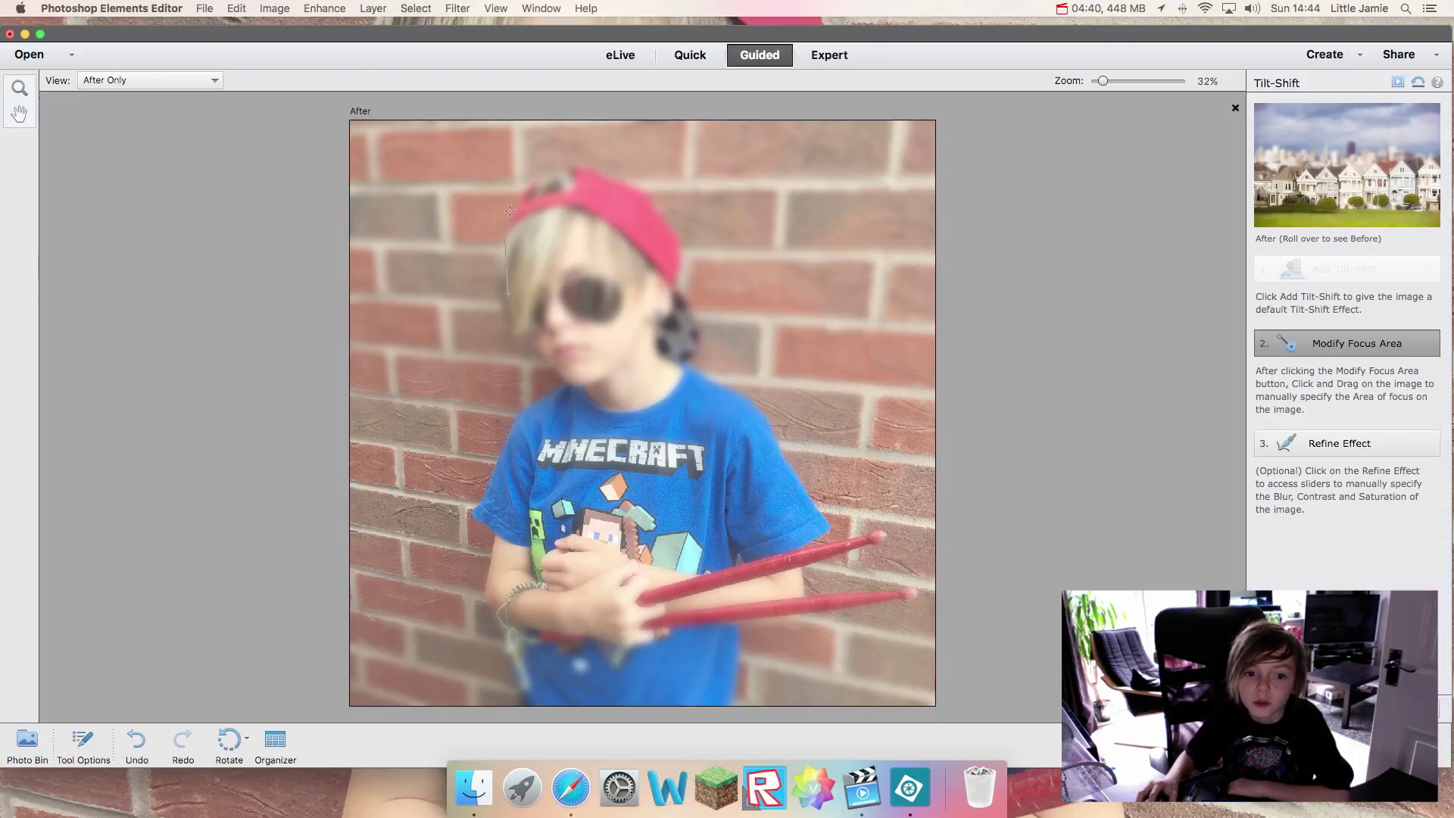
left_click_drag(520, 195, 521, 199)
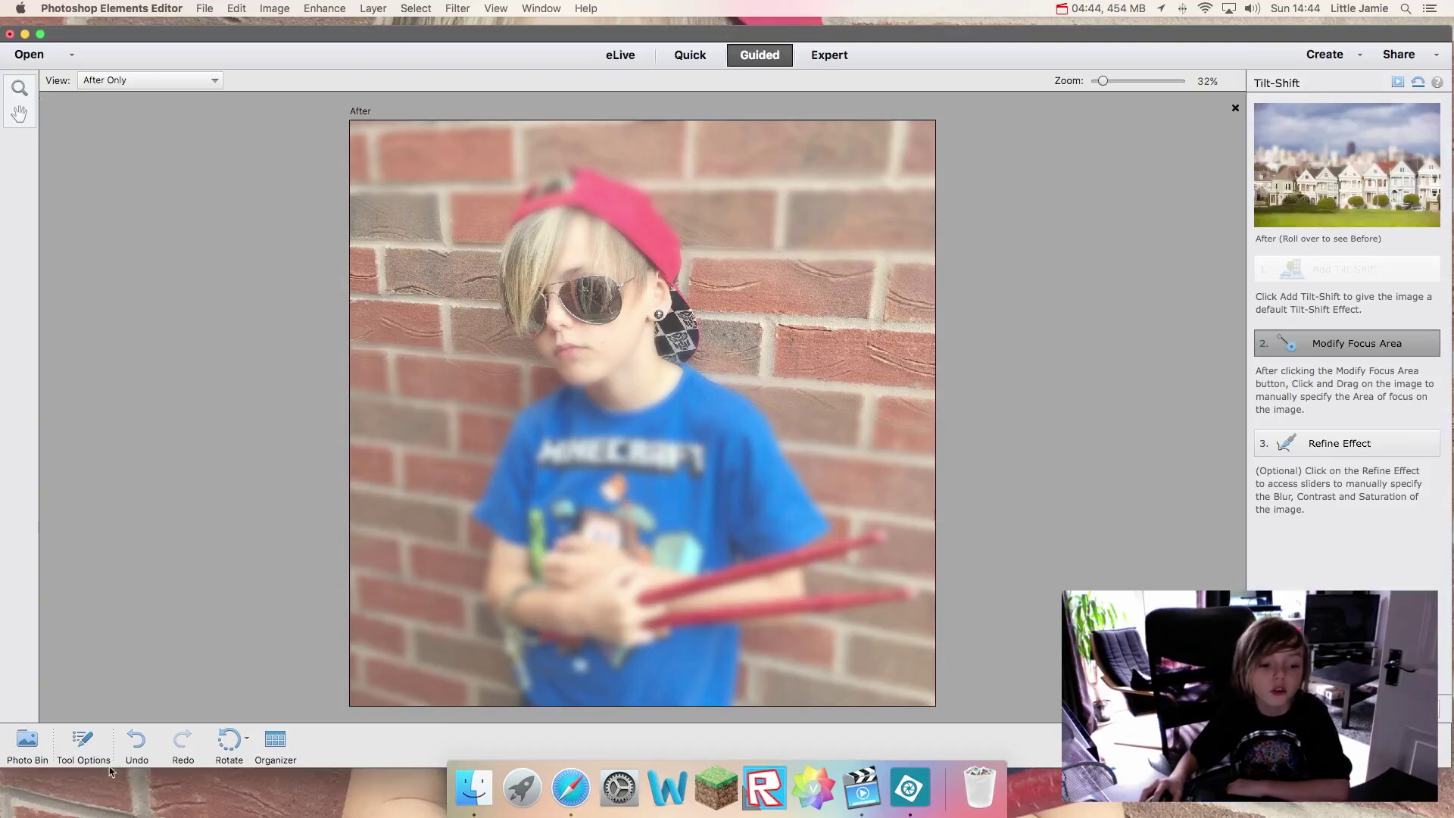
left_click(134, 747)
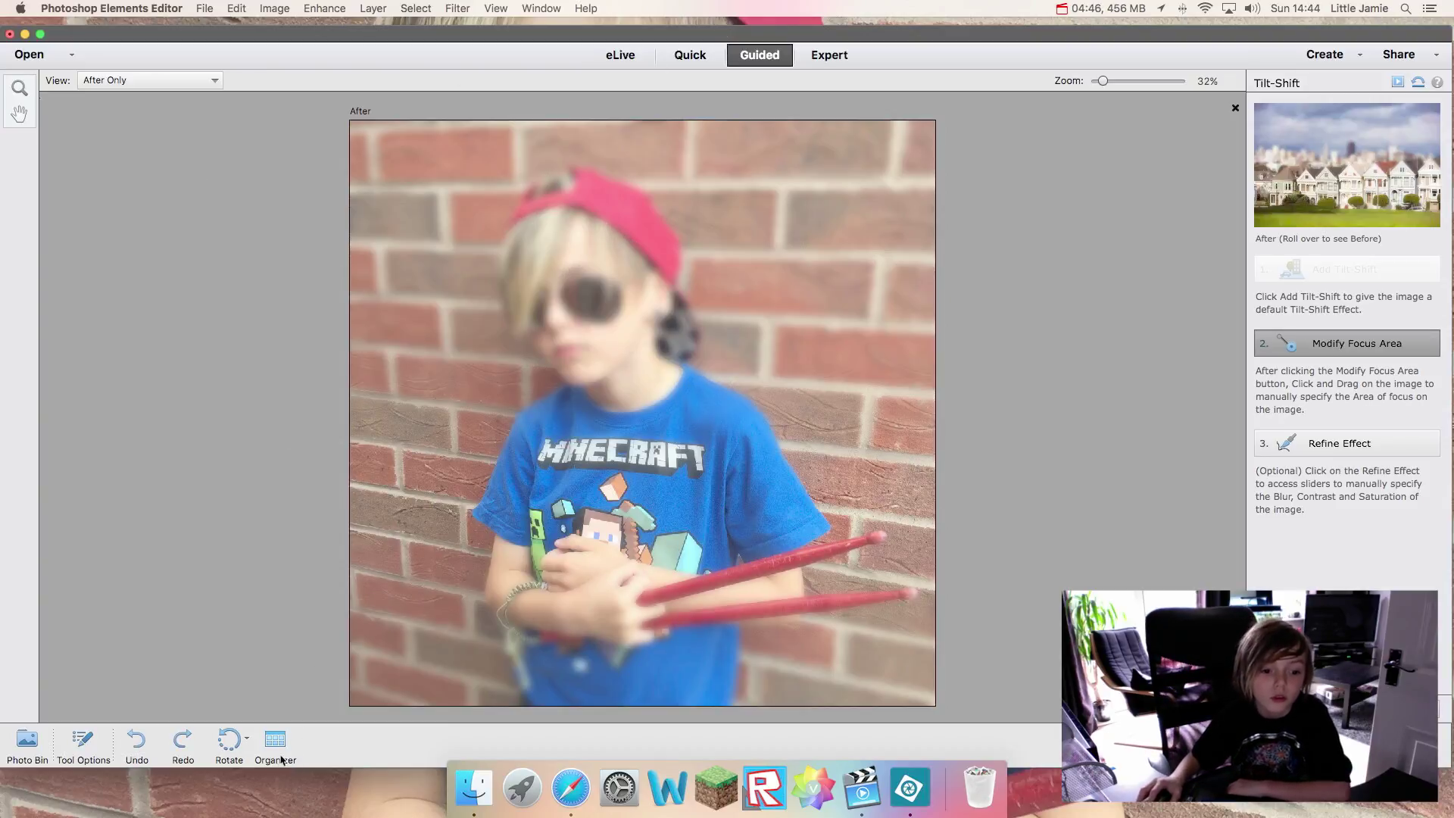
left_click(137, 747)
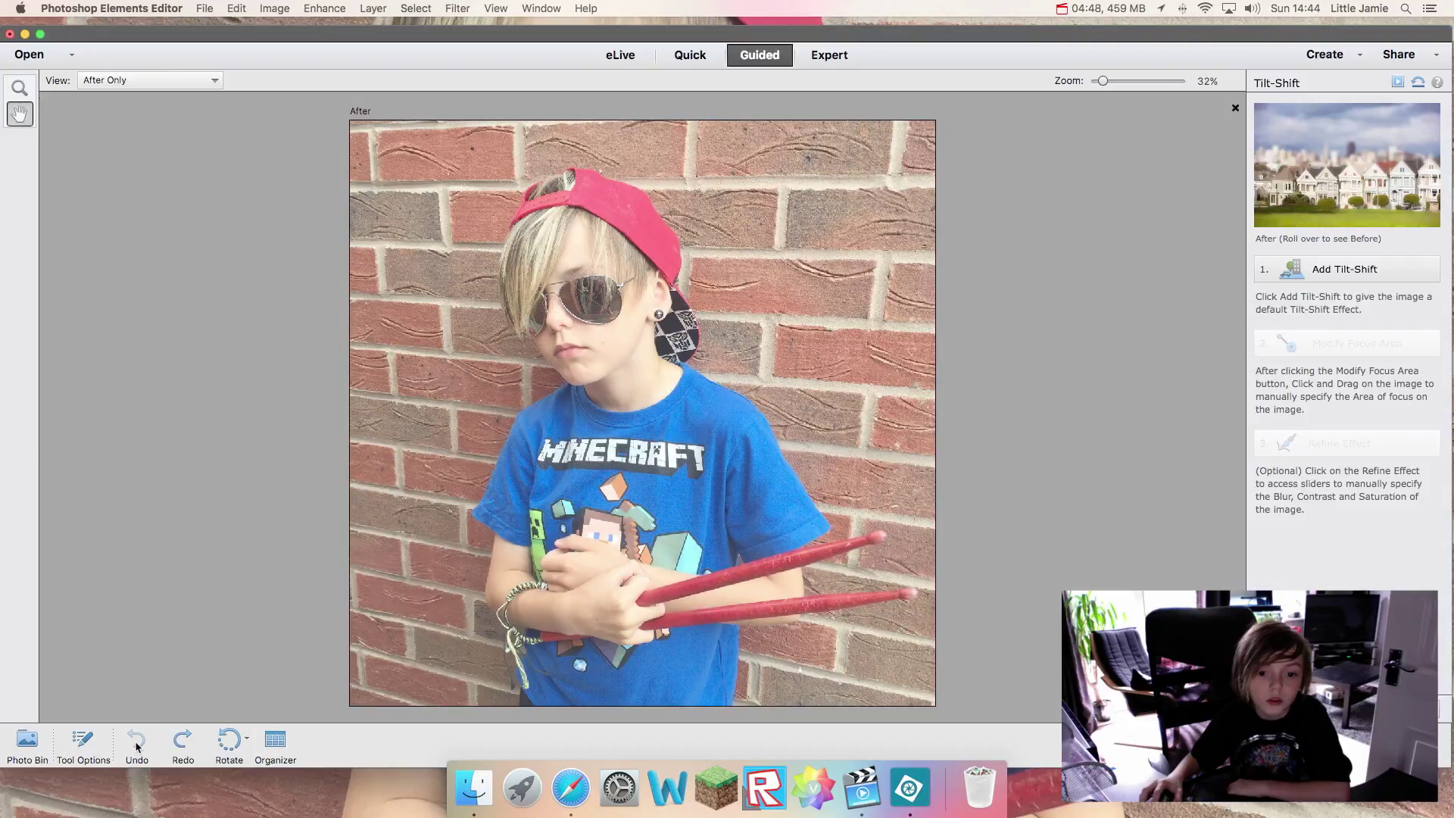
Step: Reapply tilt-shift with a focus band across to the right edge, then cancel the guide
left_click(1400, 277)
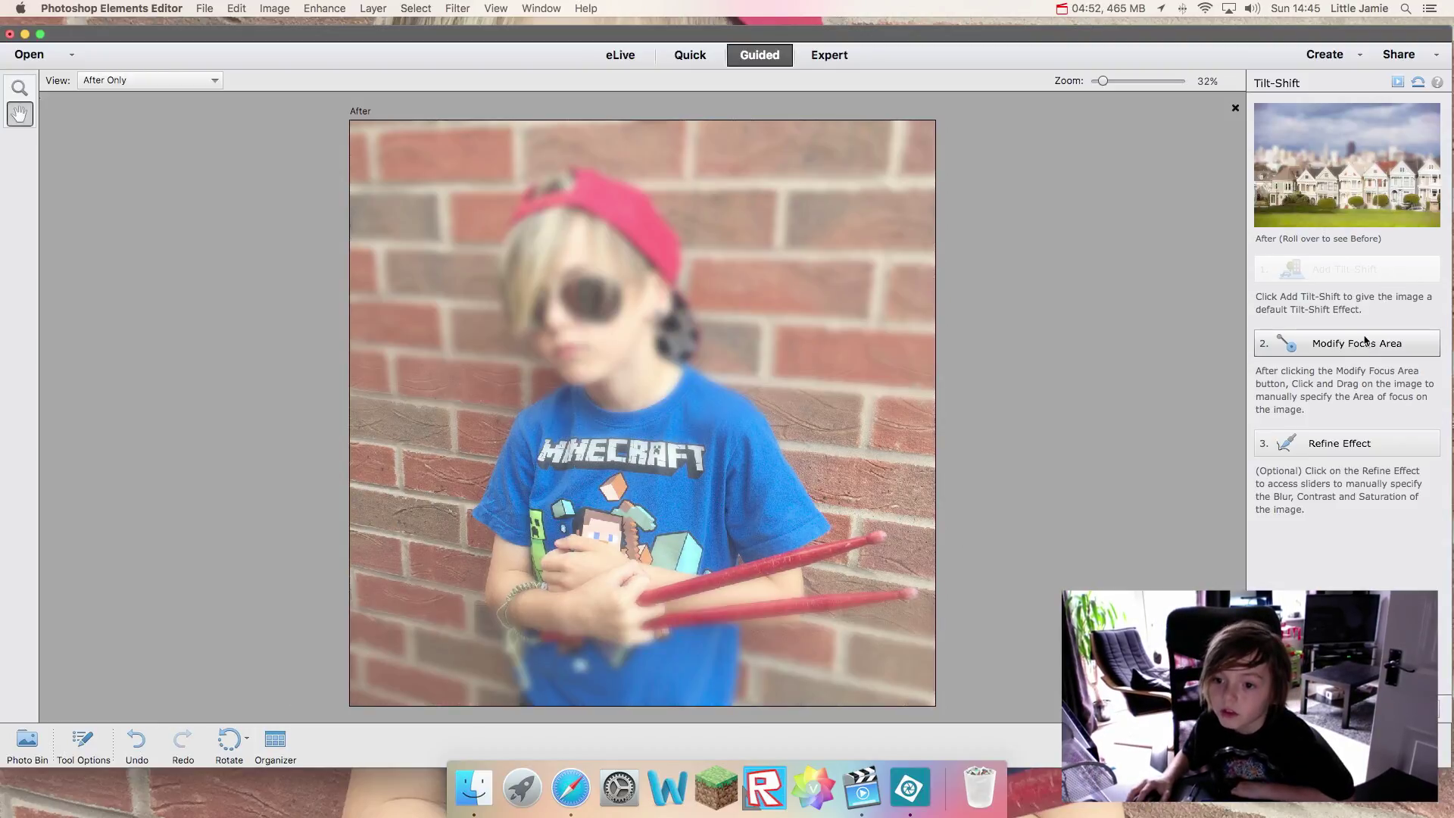
left_click(1364, 341)
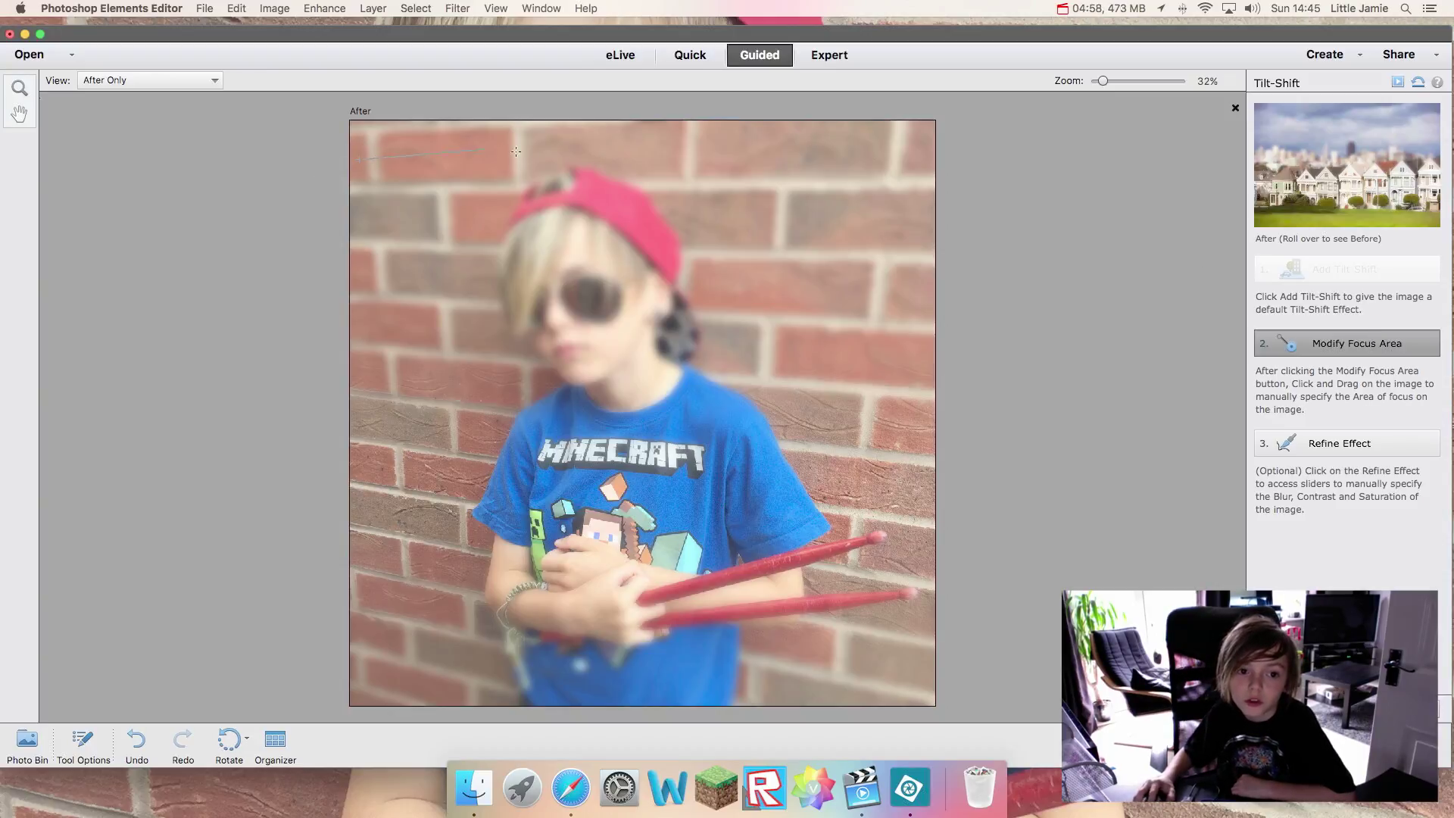
left_click_drag(515, 151, 693, 160)
left_click_drag(893, 177, 940, 162)
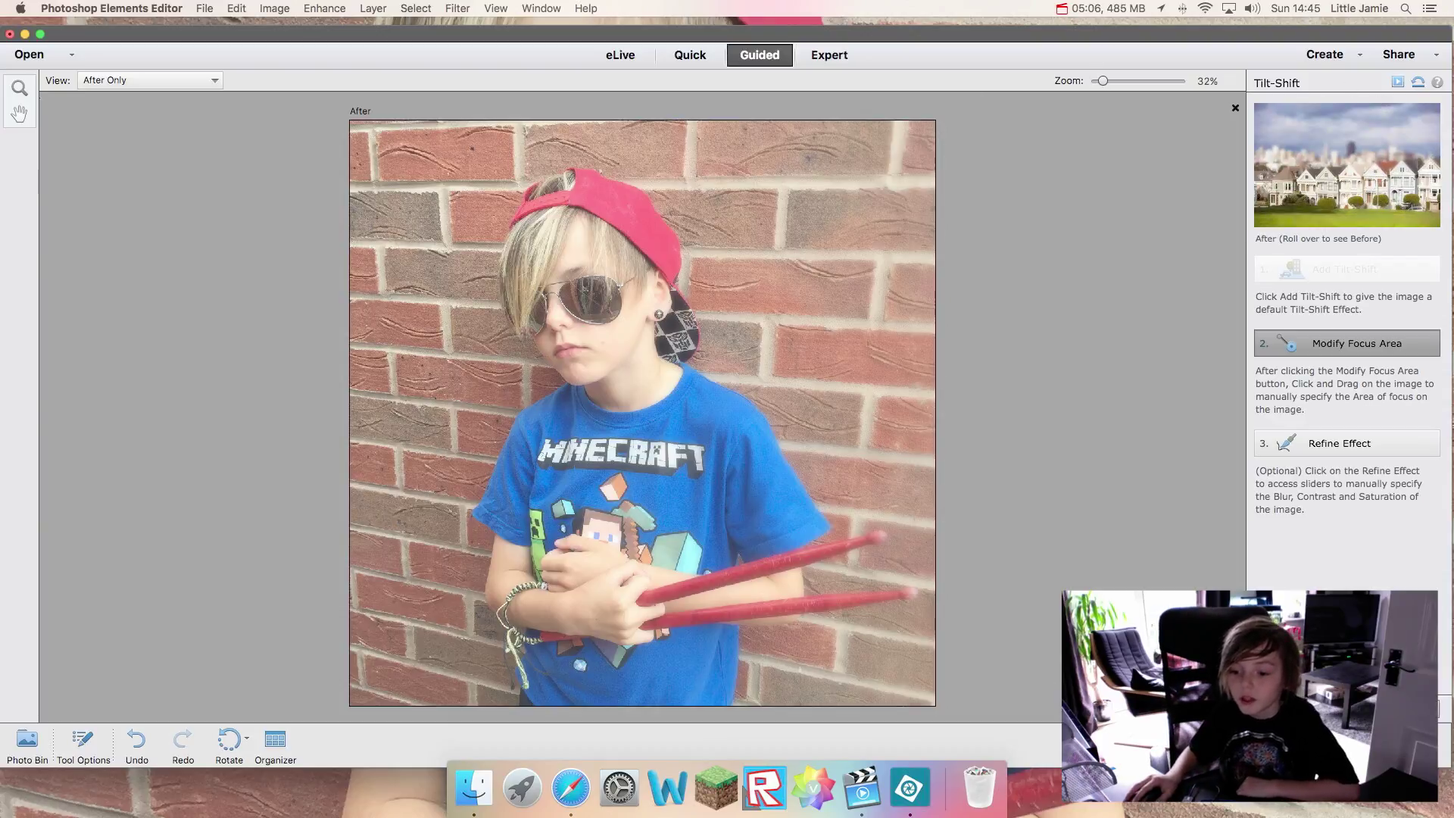
left_click(1397, 708)
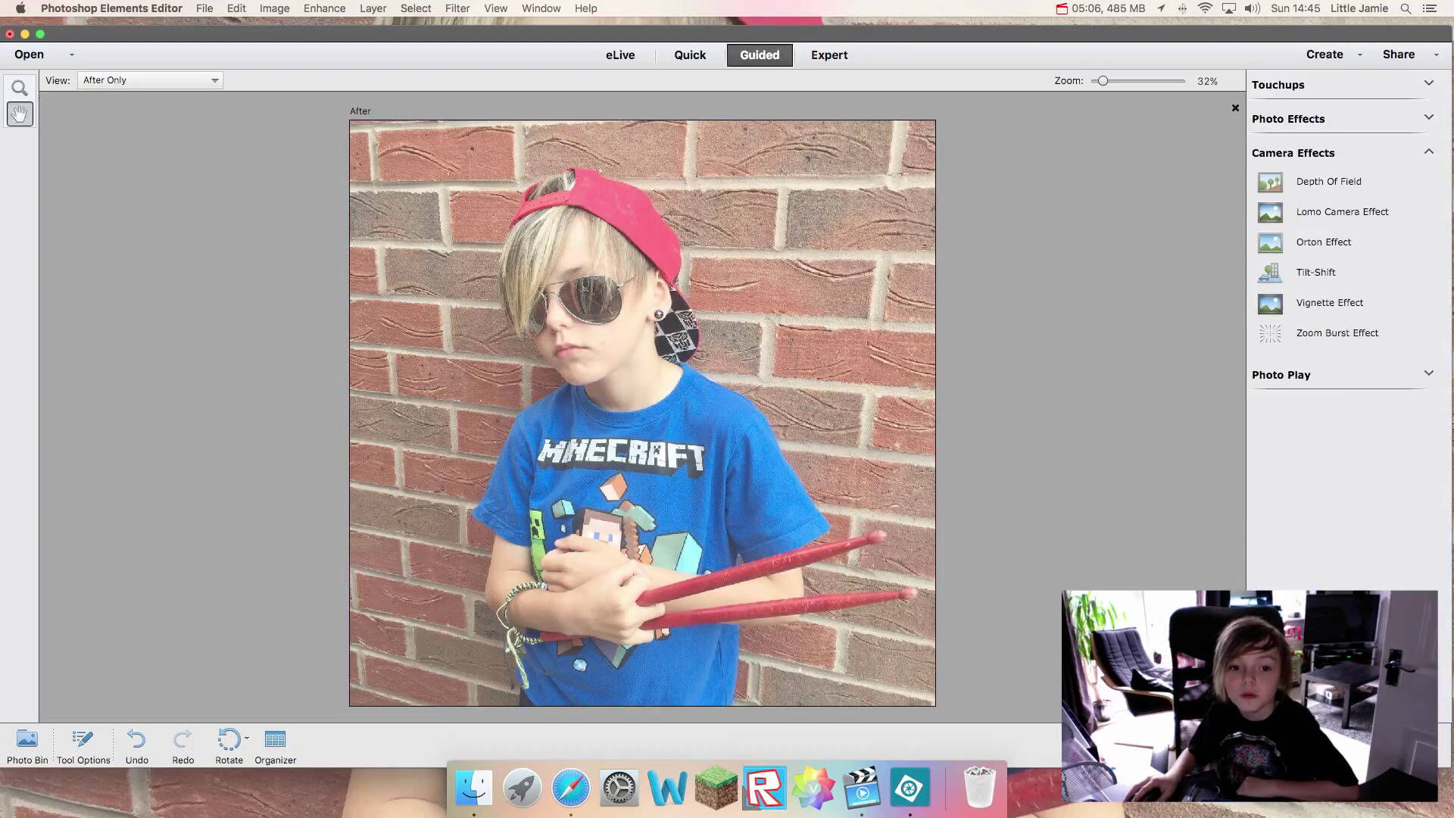
Step: Apply a black Vignette Effect at full intensity and show its Refine Shape settings
left_click(1319, 299)
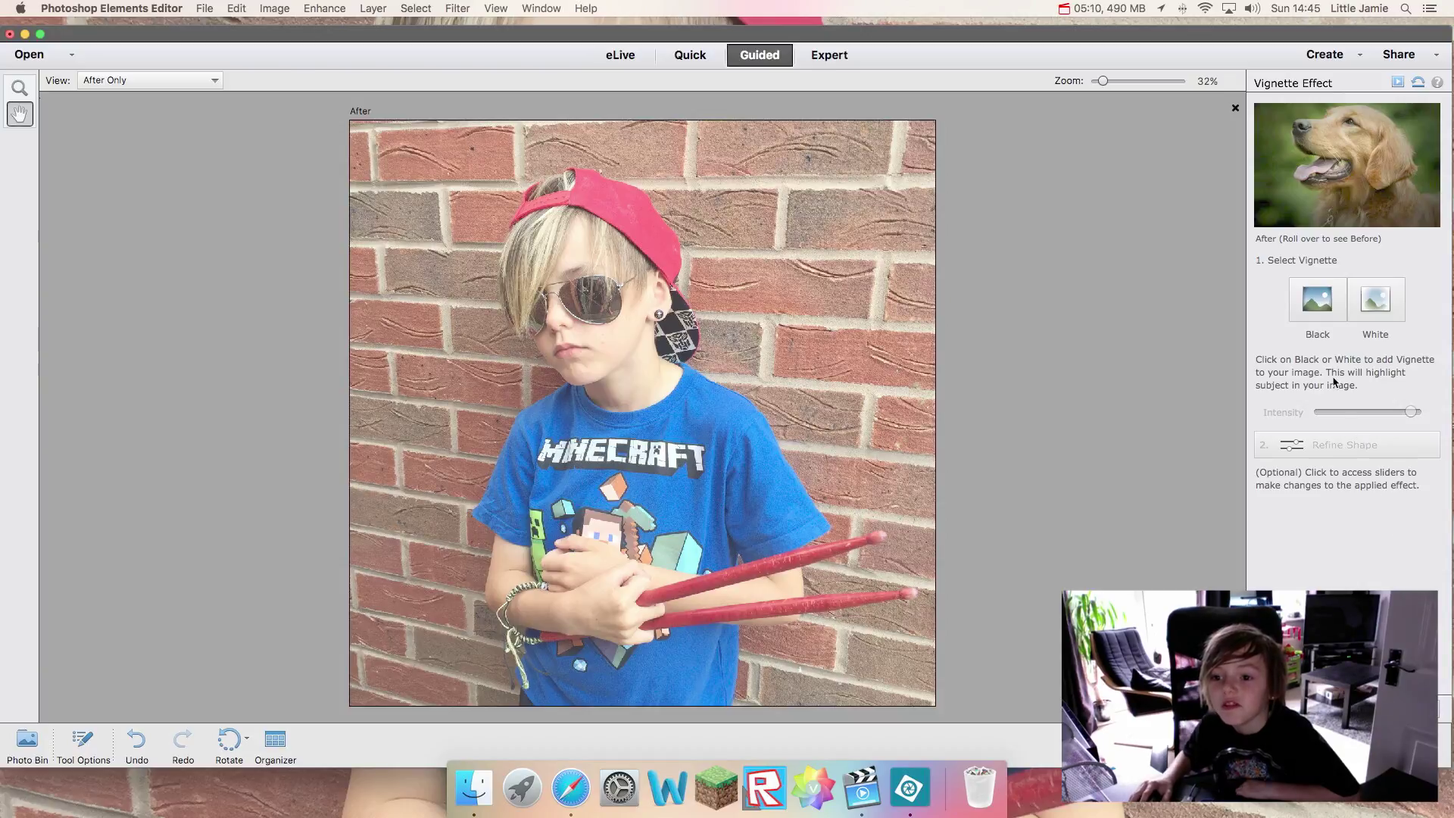
left_click(1309, 293)
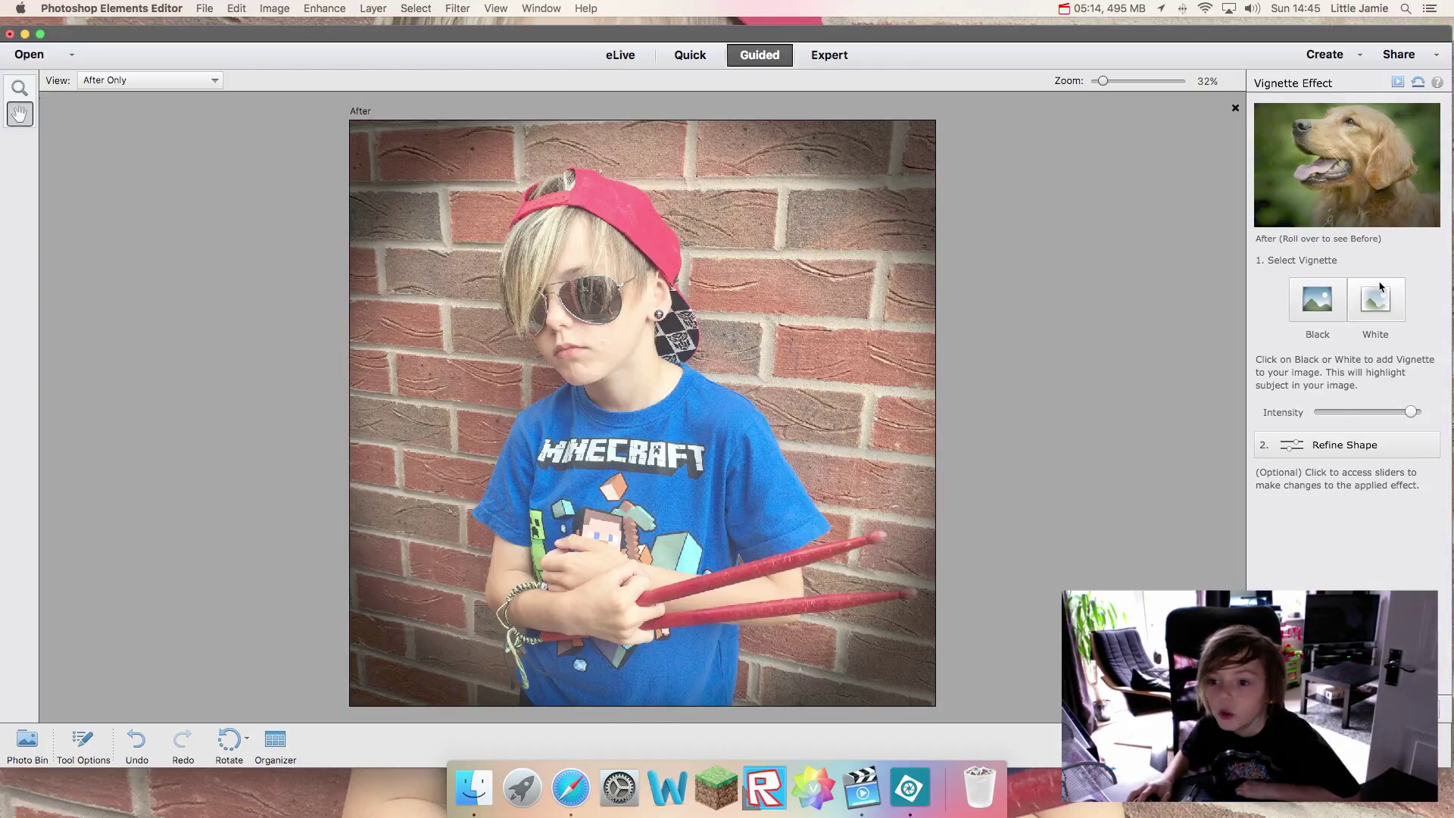
left_click(1378, 290)
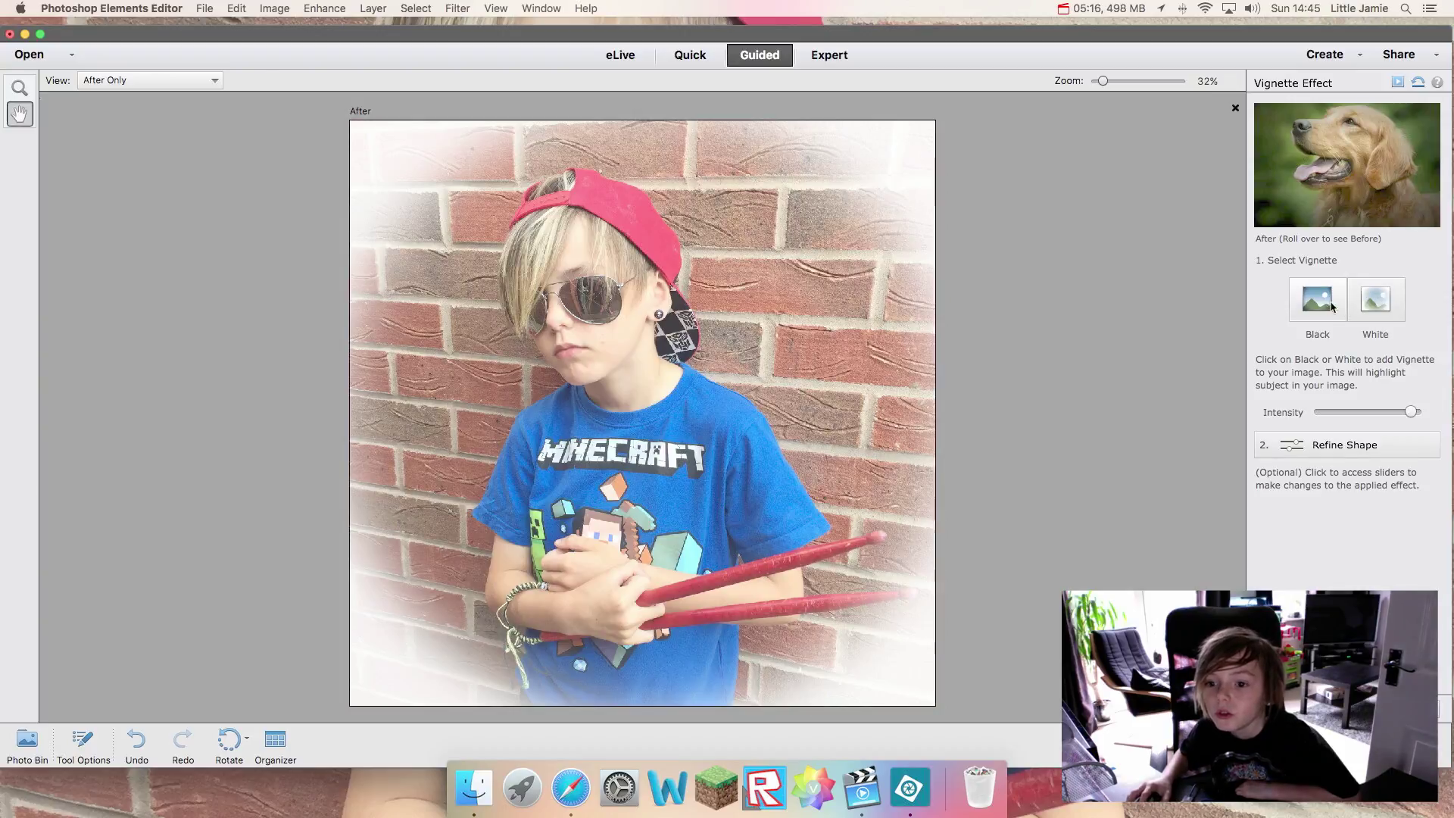
left_click(1332, 307)
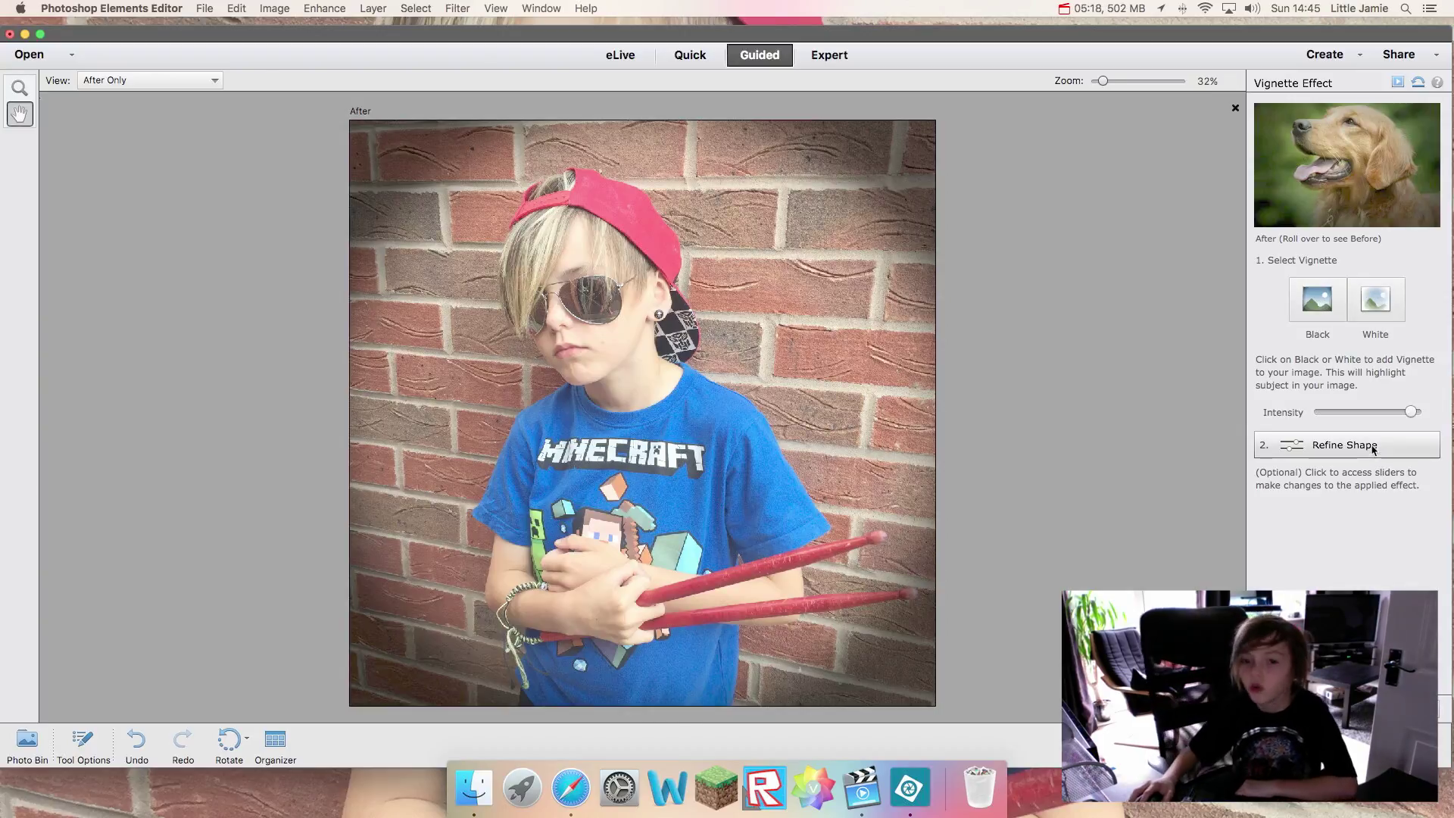
left_click_drag(1410, 412, 1246, 406)
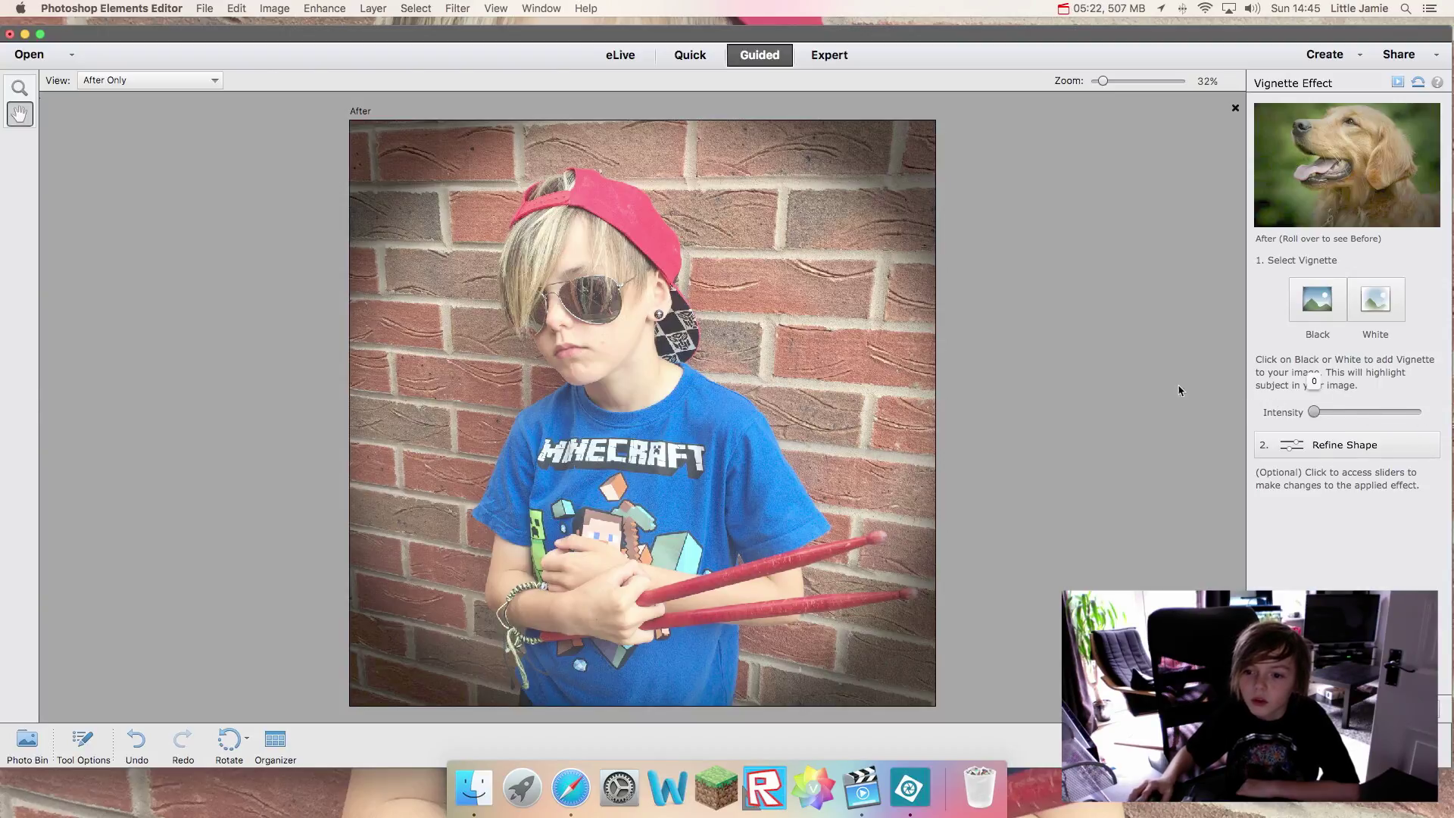
left_click_drag(1363, 414, 1357, 463)
left_click(1356, 452)
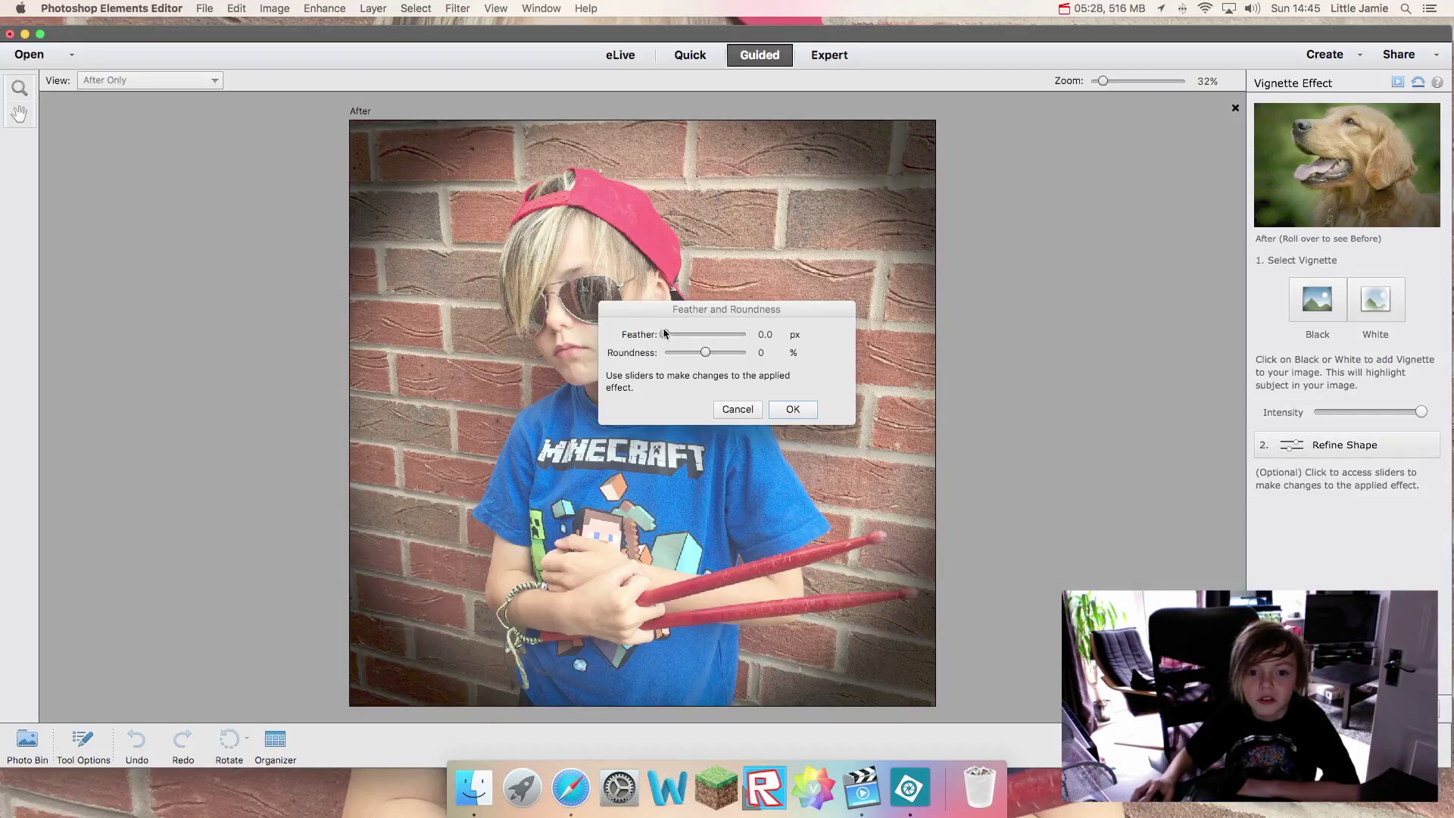
Step: Set the vignette Roundness to -31 and Feather to 0.0 for a hard, squarer border
left_click_drag(746, 334, 750, 353)
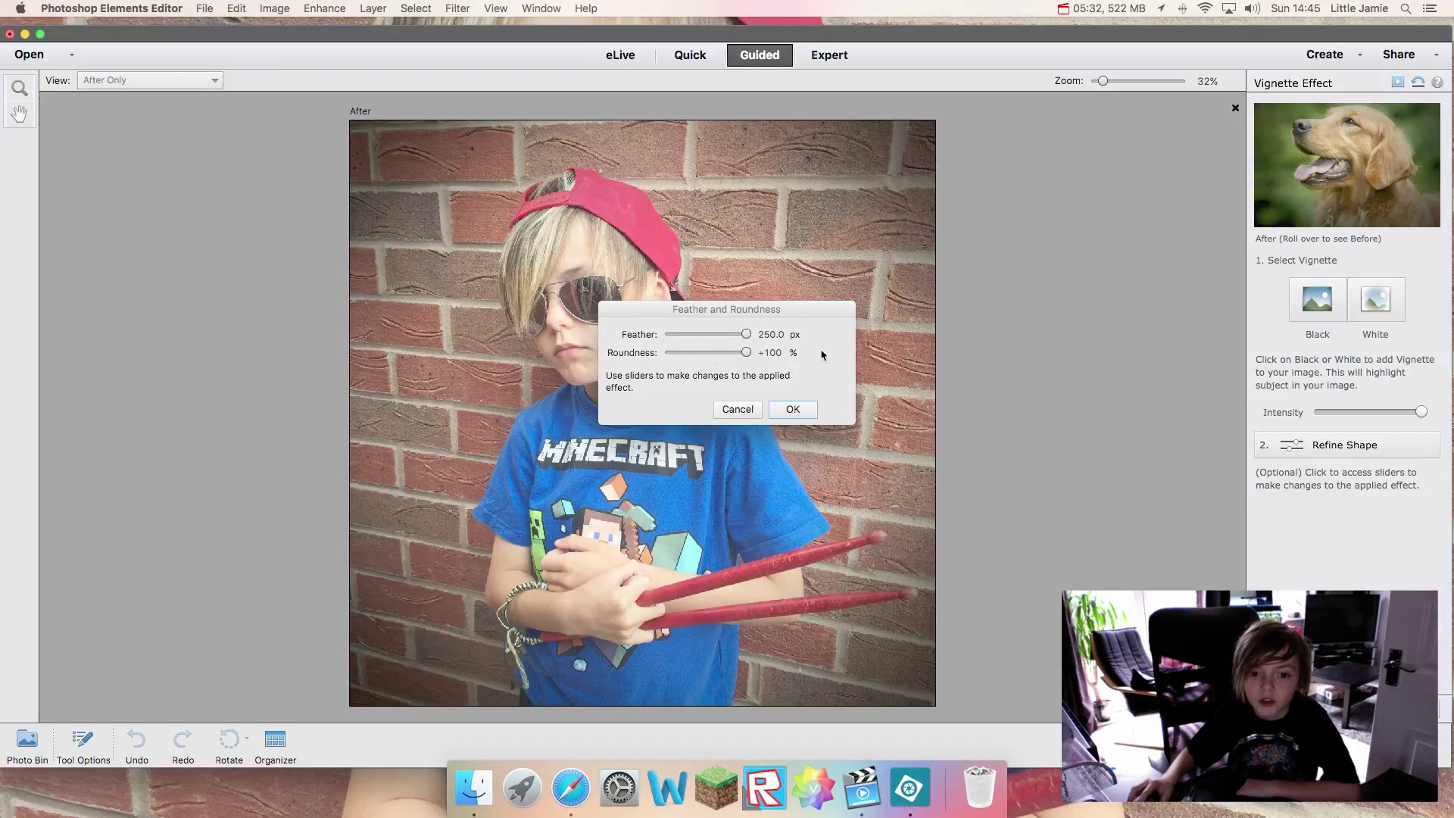
left_click(748, 354)
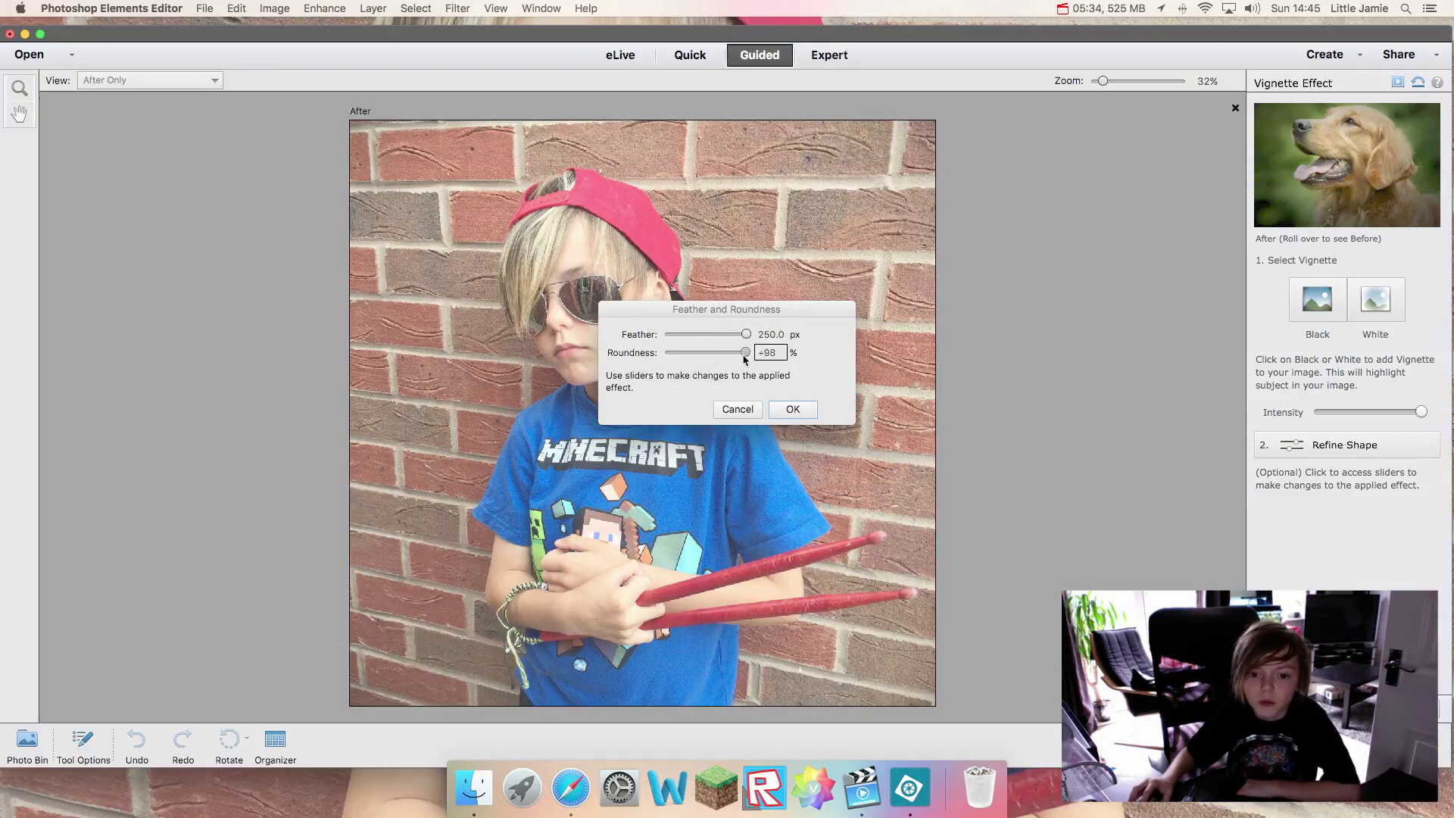
left_click_drag(705, 356, 673, 353)
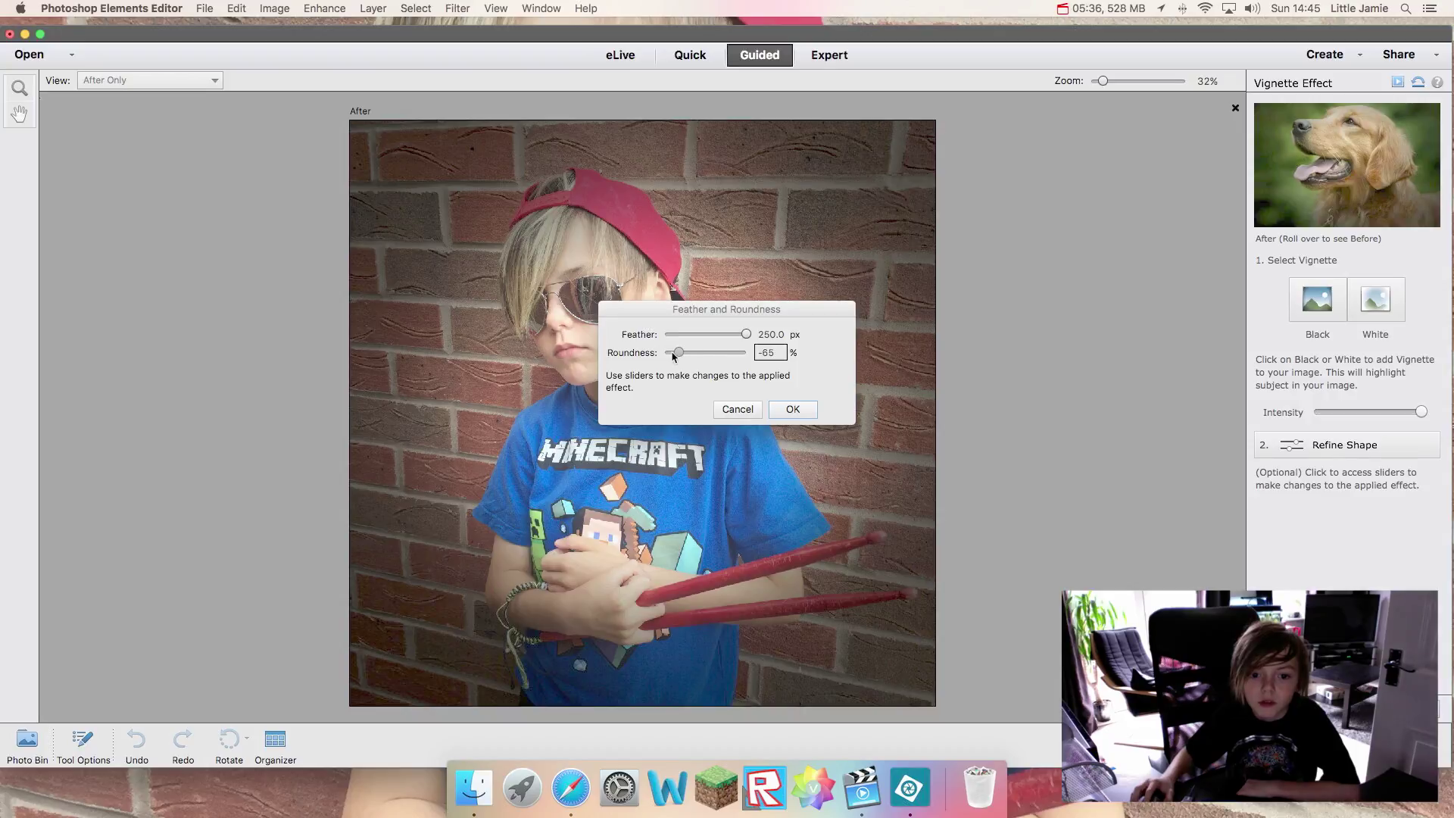
left_click_drag(680, 354, 707, 358)
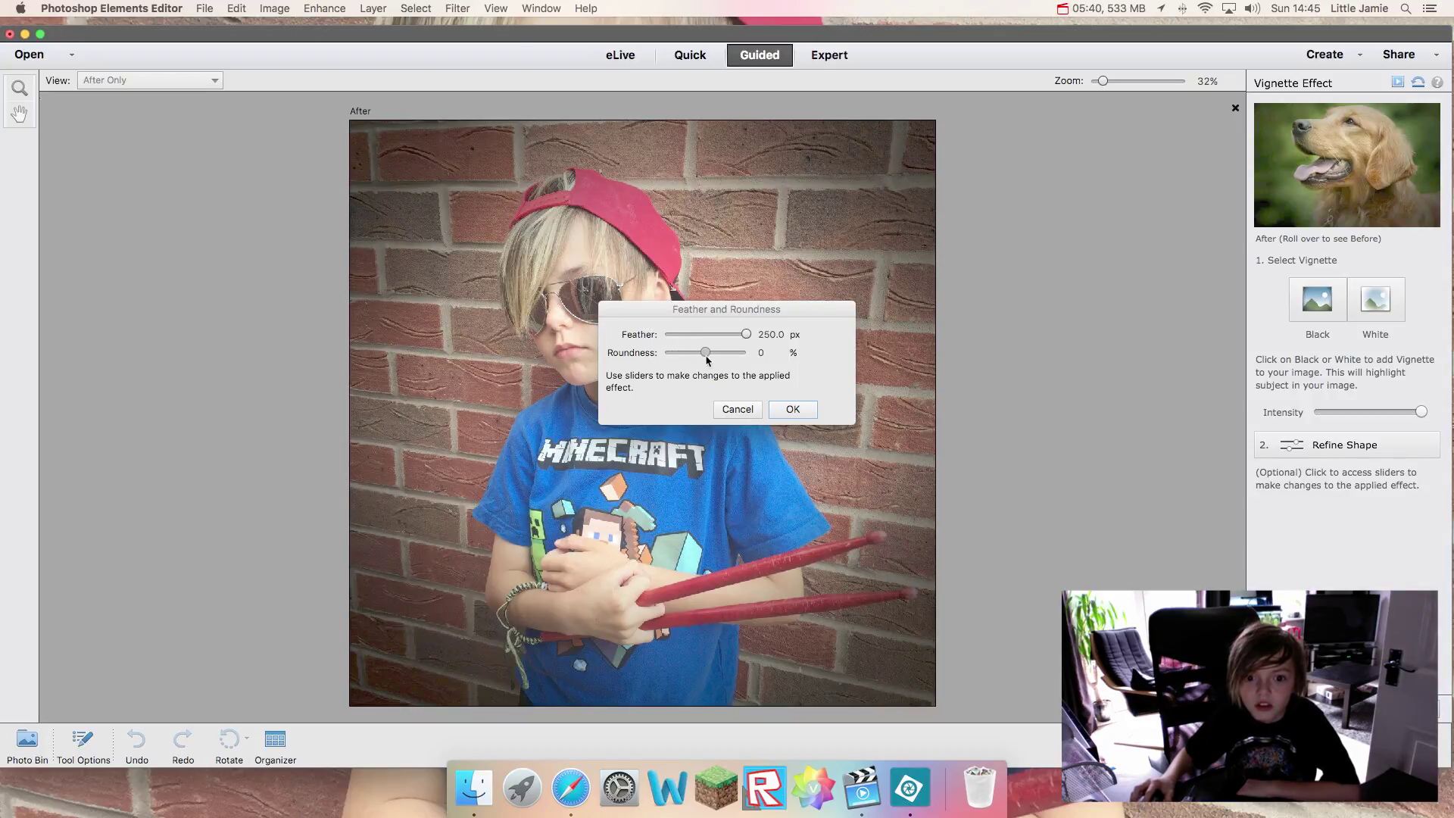
left_click_drag(708, 360, 692, 356)
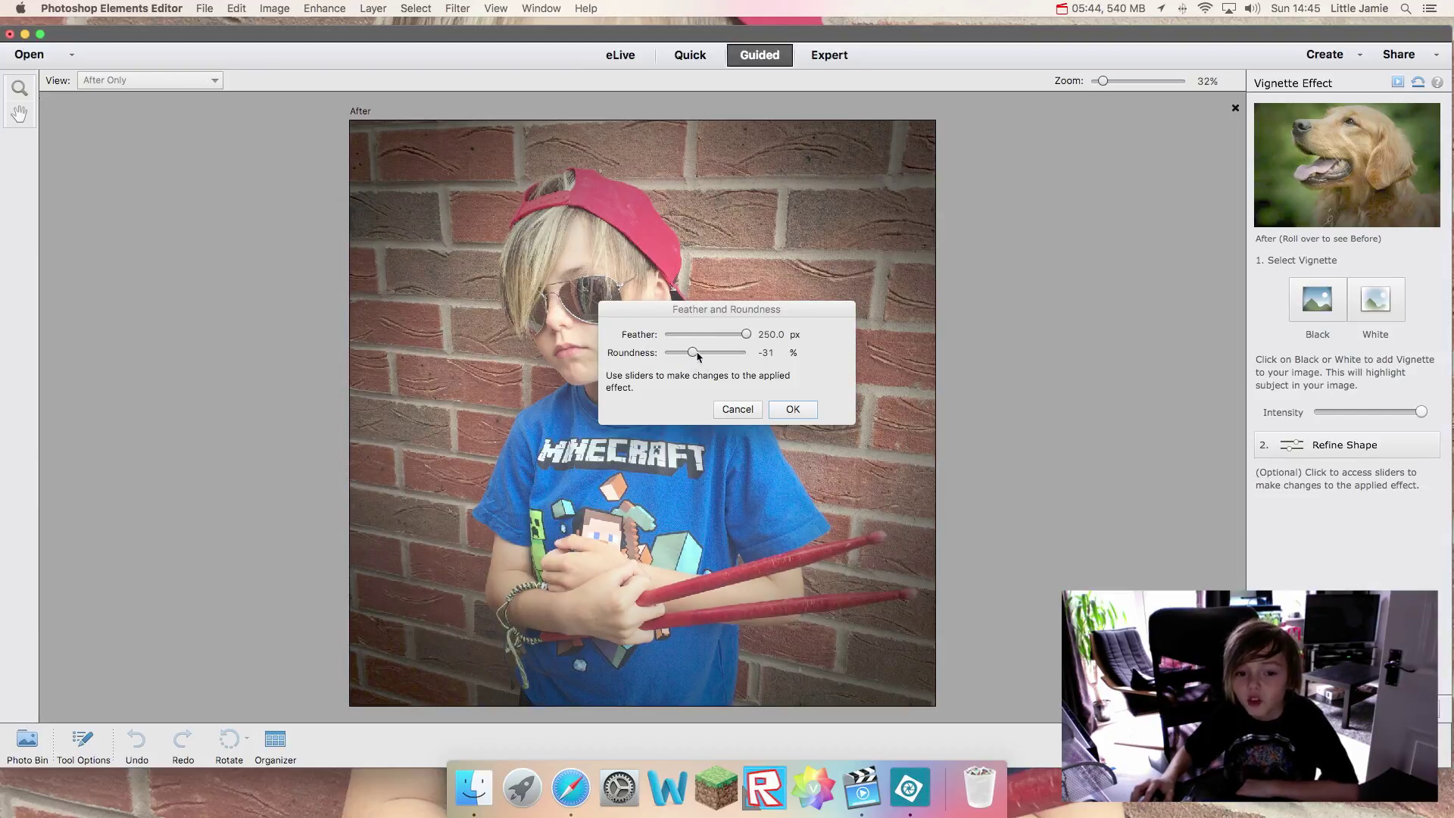
left_click(746, 335)
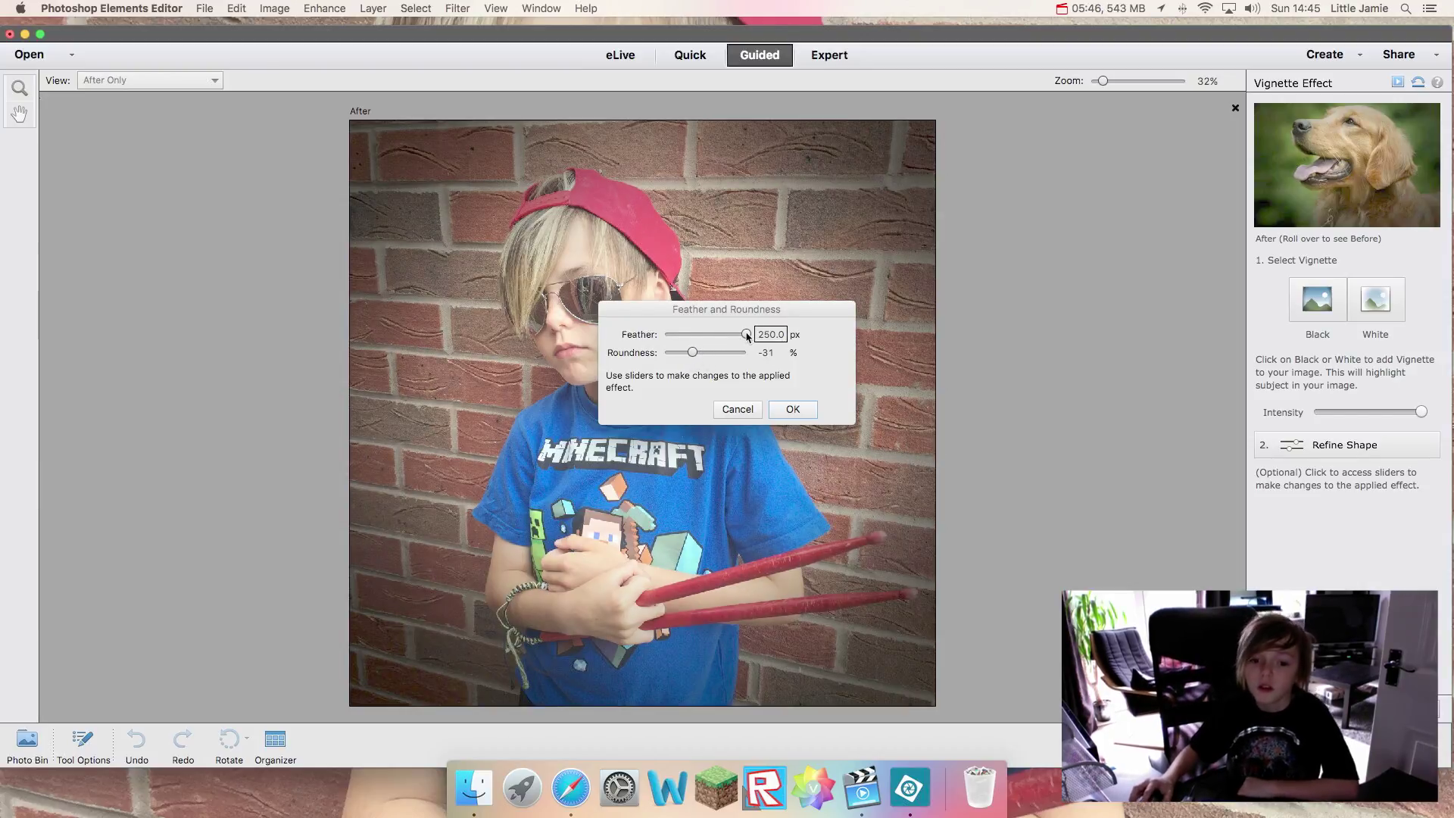
left_click_drag(747, 336, 651, 338)
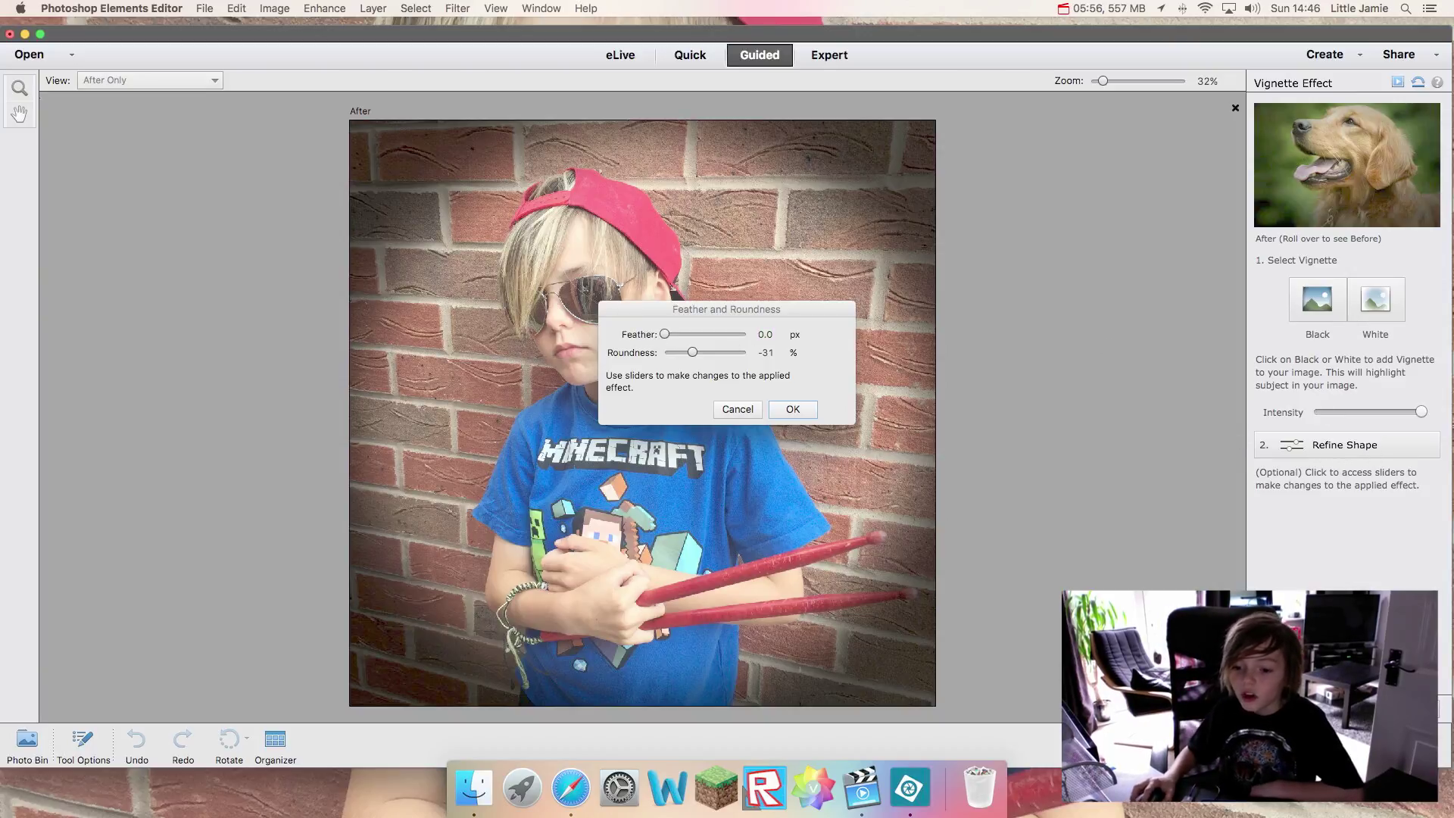
Step: Accept the vignette settings and add a Camera Effects Zoom Burst blur to the photo
left_click(806, 410)
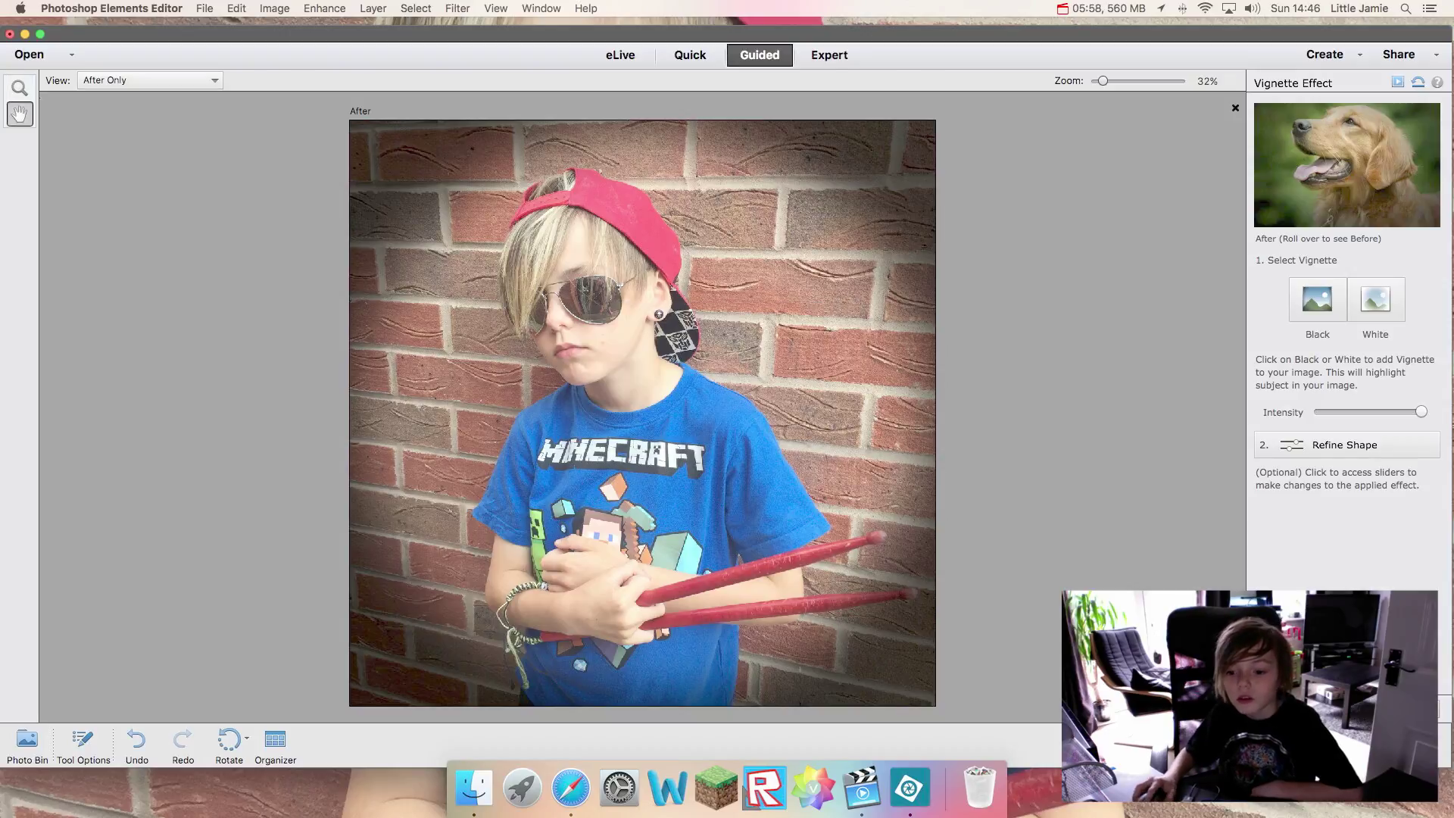
key("Return")
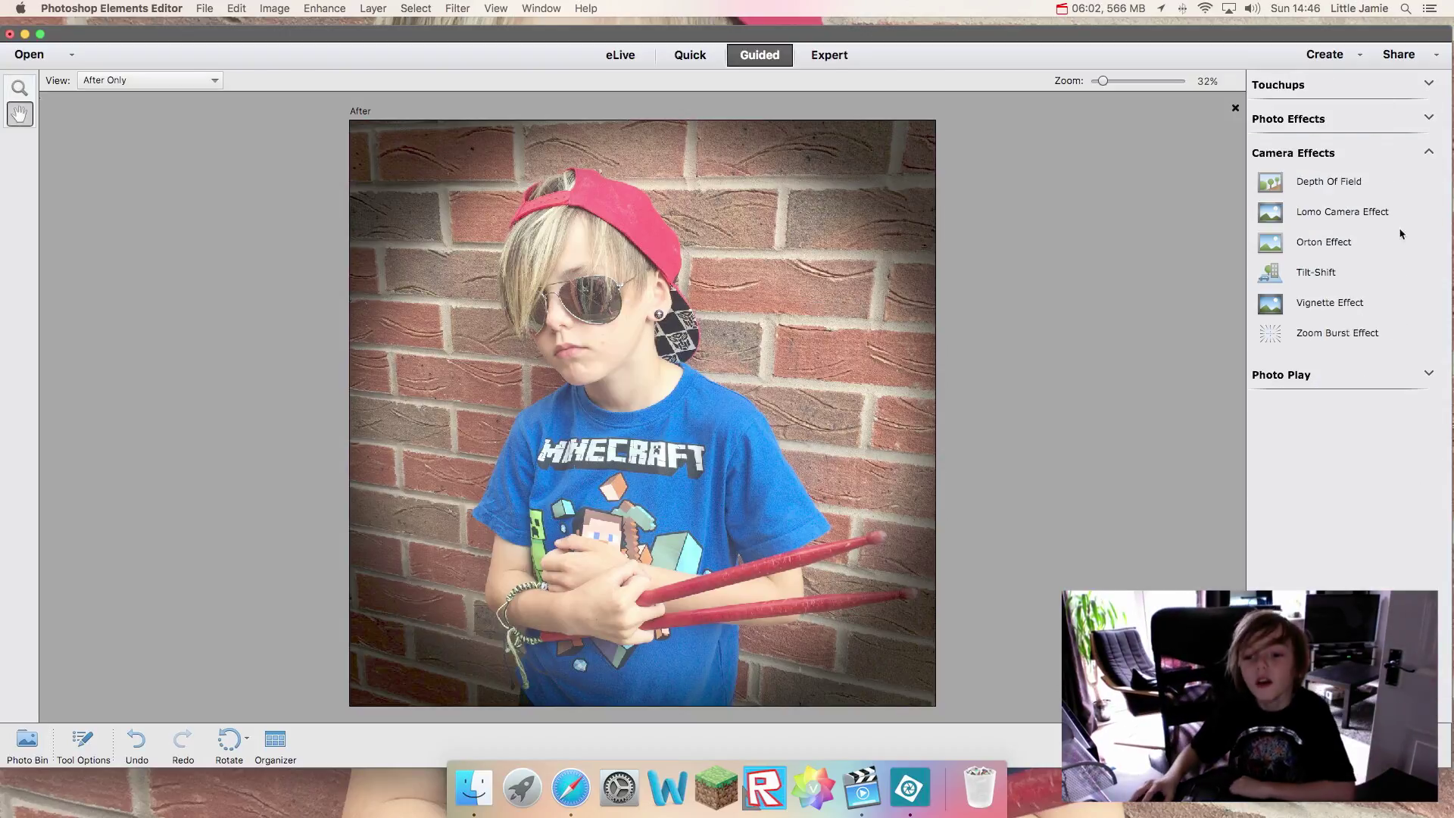
left_click(1348, 333)
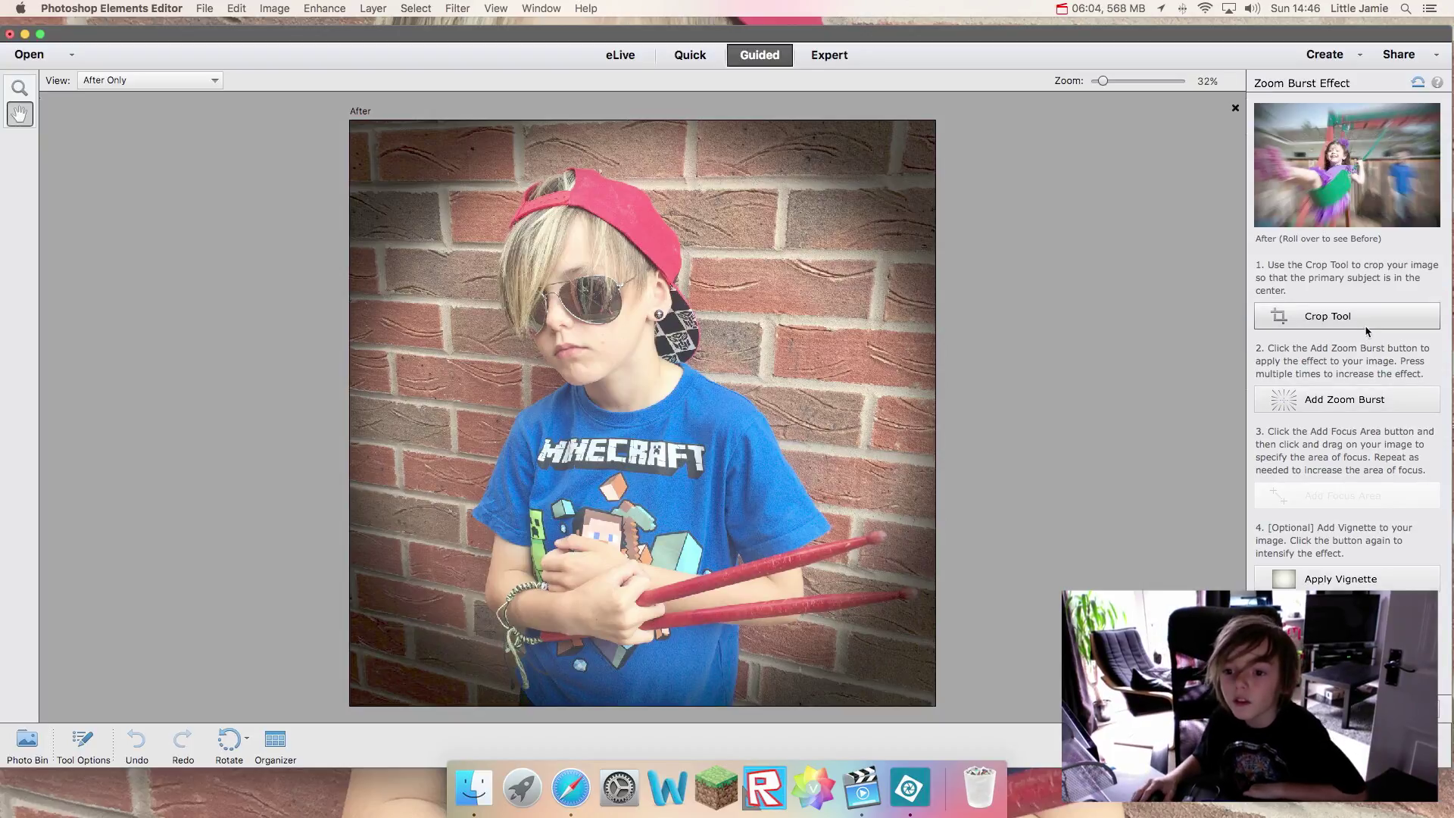
left_click(1351, 403)
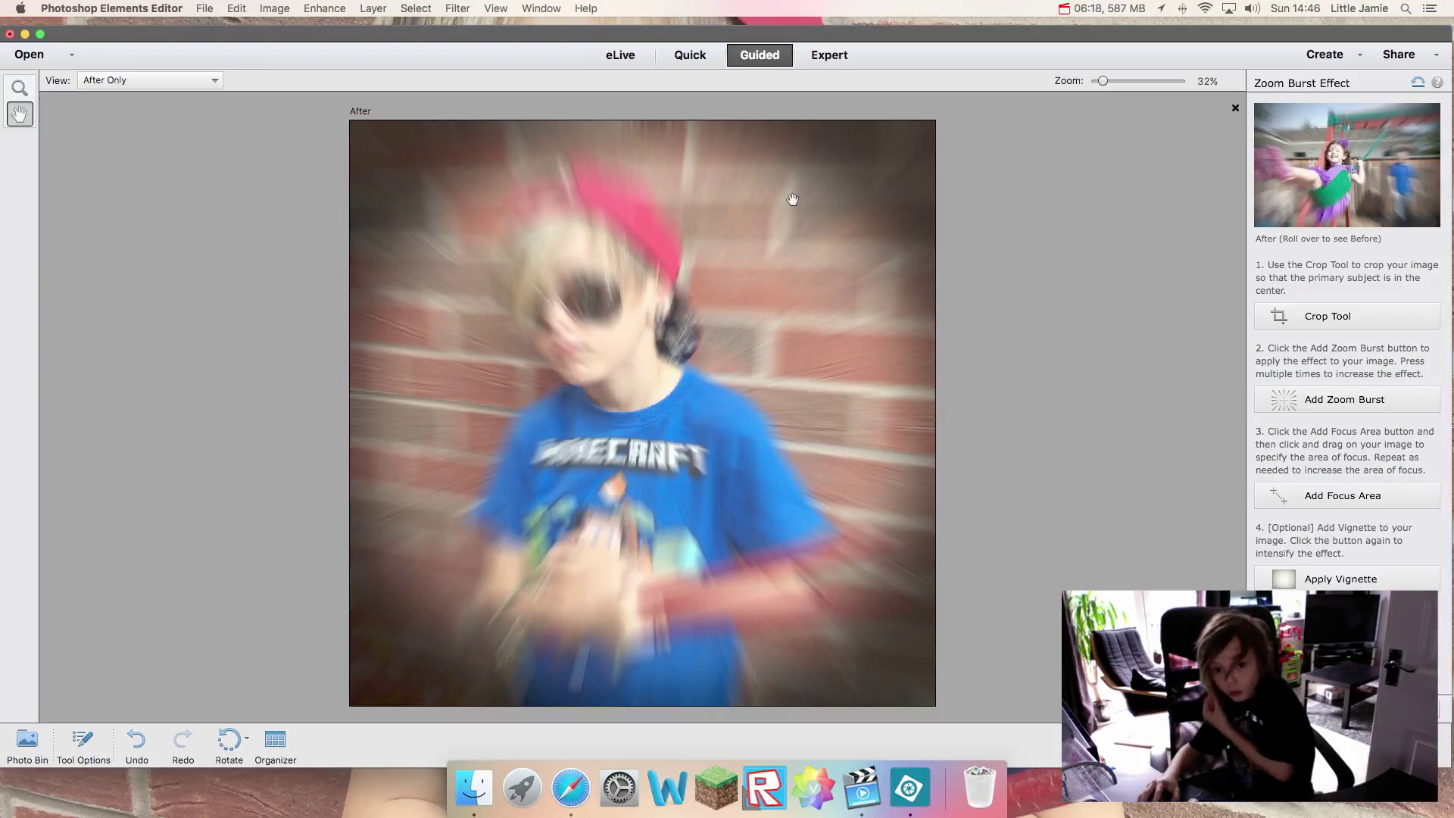
Step: Add Zoom Burst focus areas to sharpen the bricks, arm and drumsticks
left_click(1314, 496)
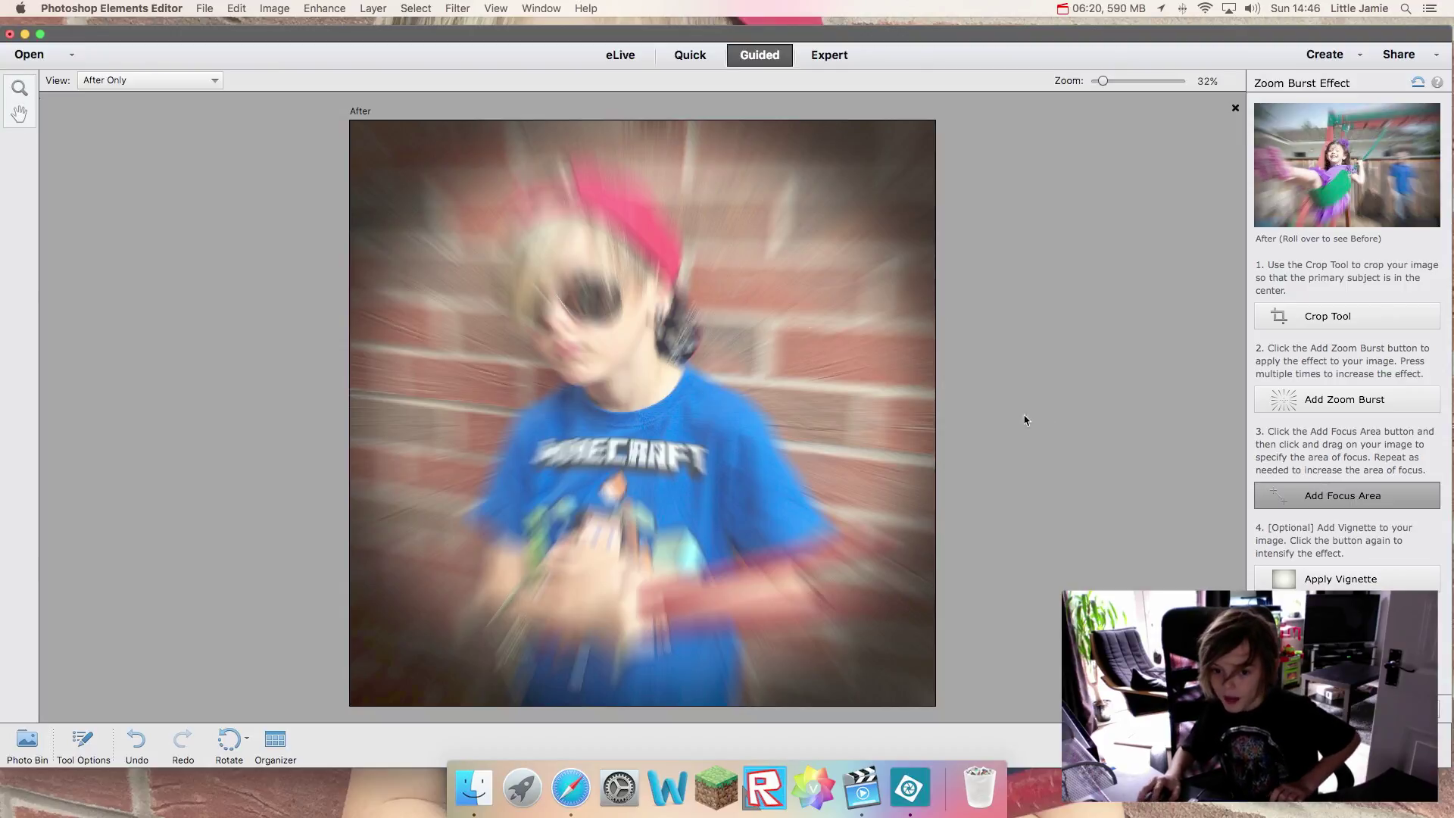
left_click_drag(787, 184, 771, 252)
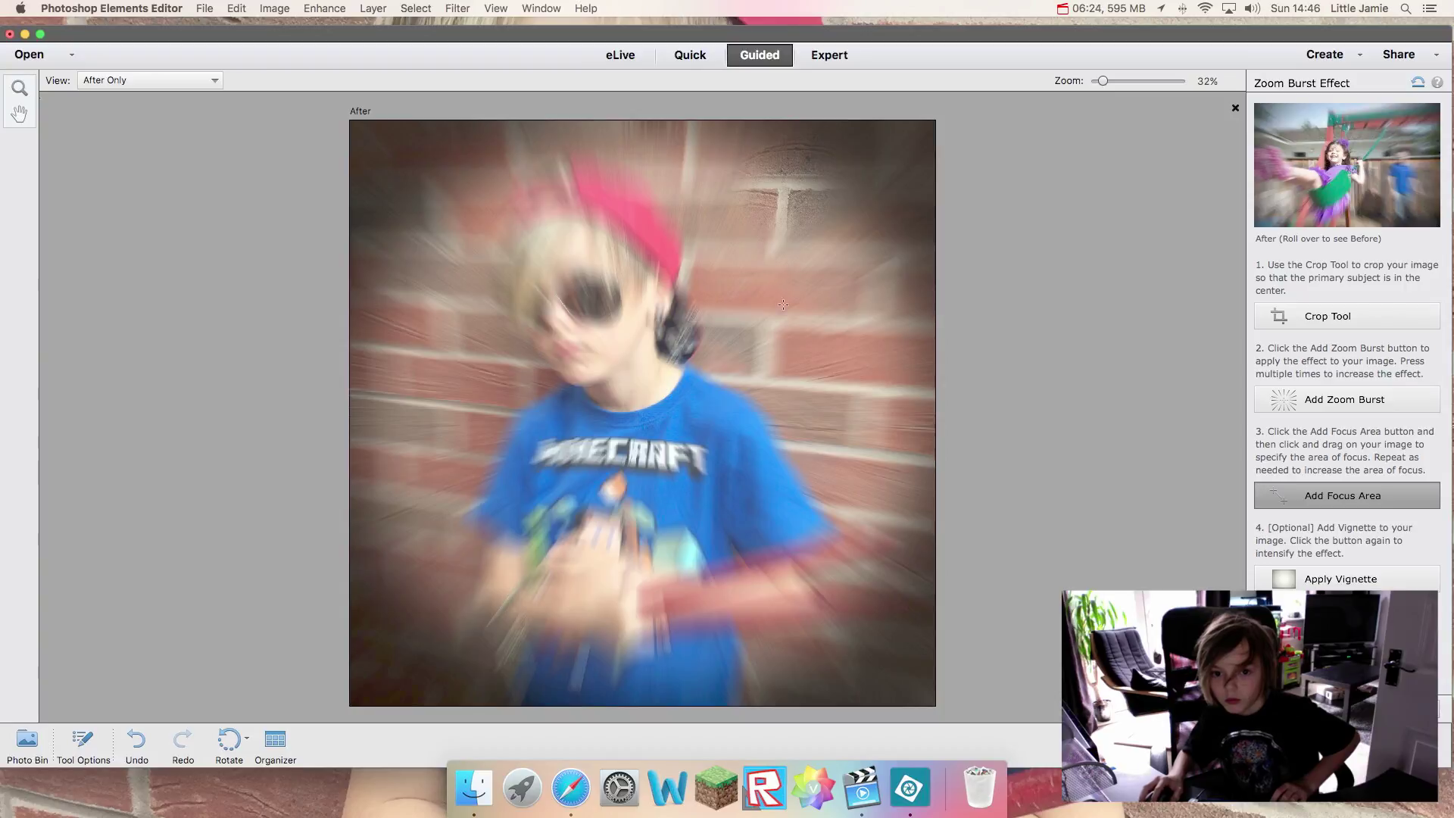
left_click_drag(900, 393, 900, 394)
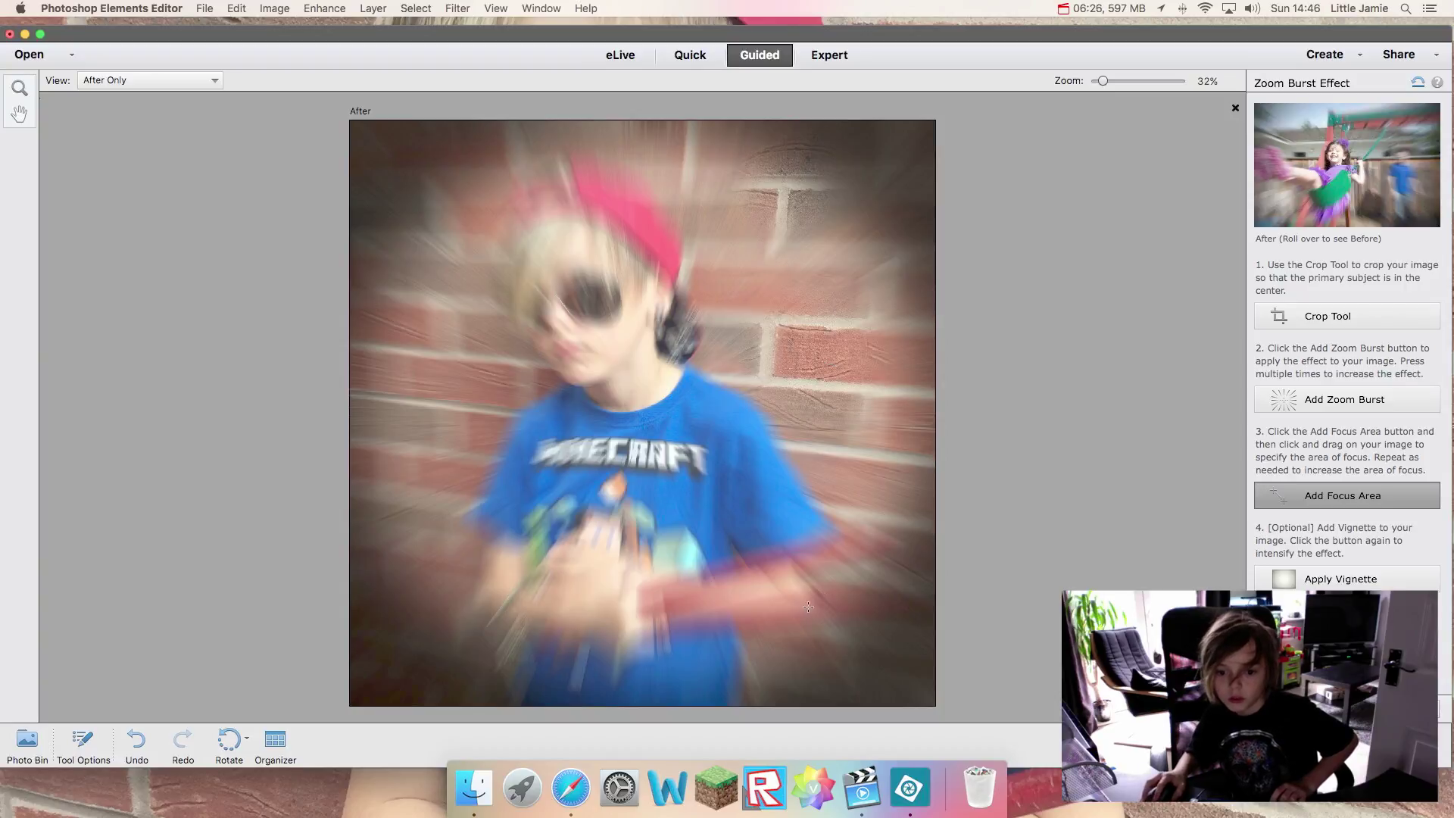
left_click_drag(830, 577, 855, 683)
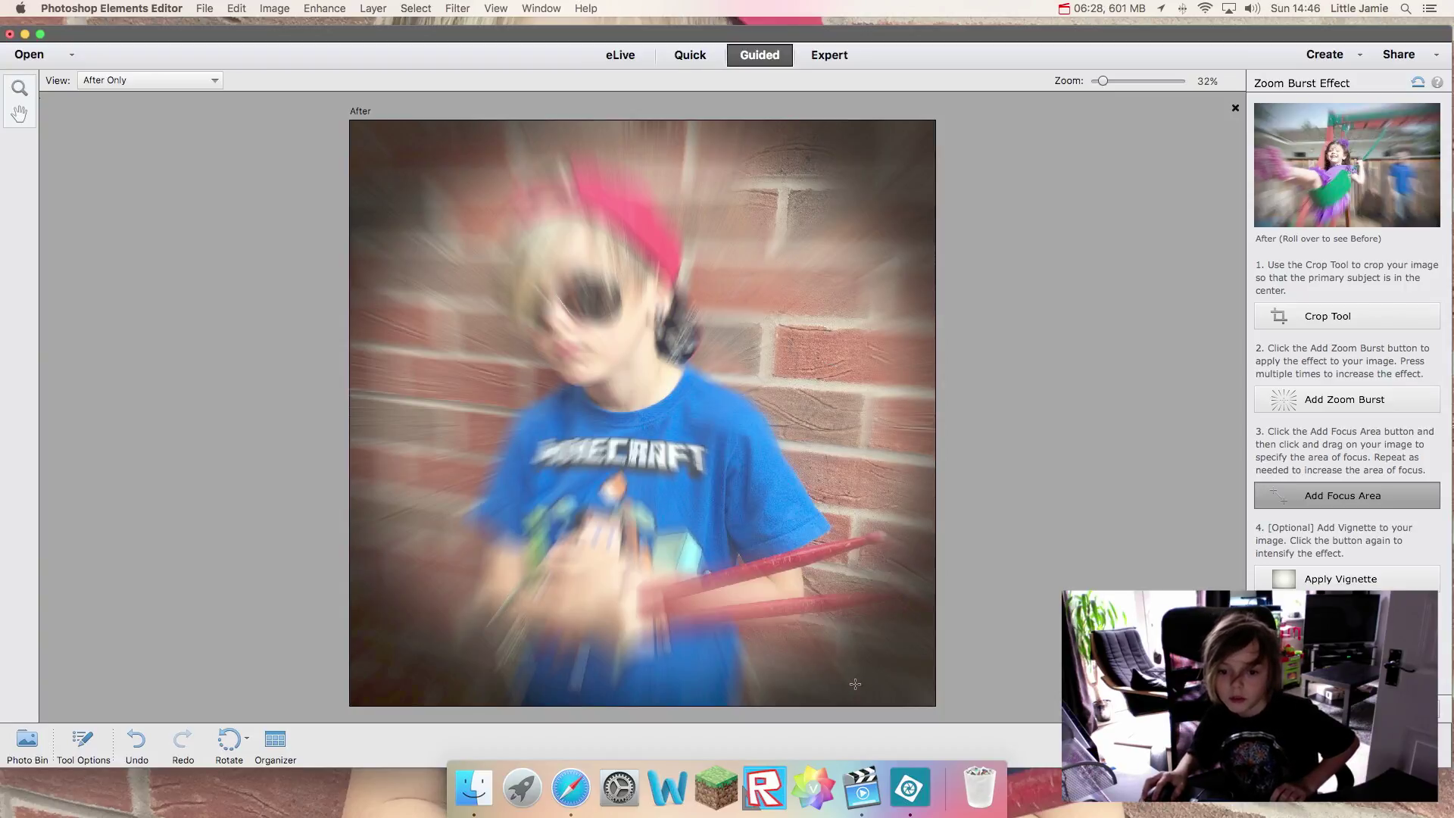
left_click_drag(420, 402, 421, 401)
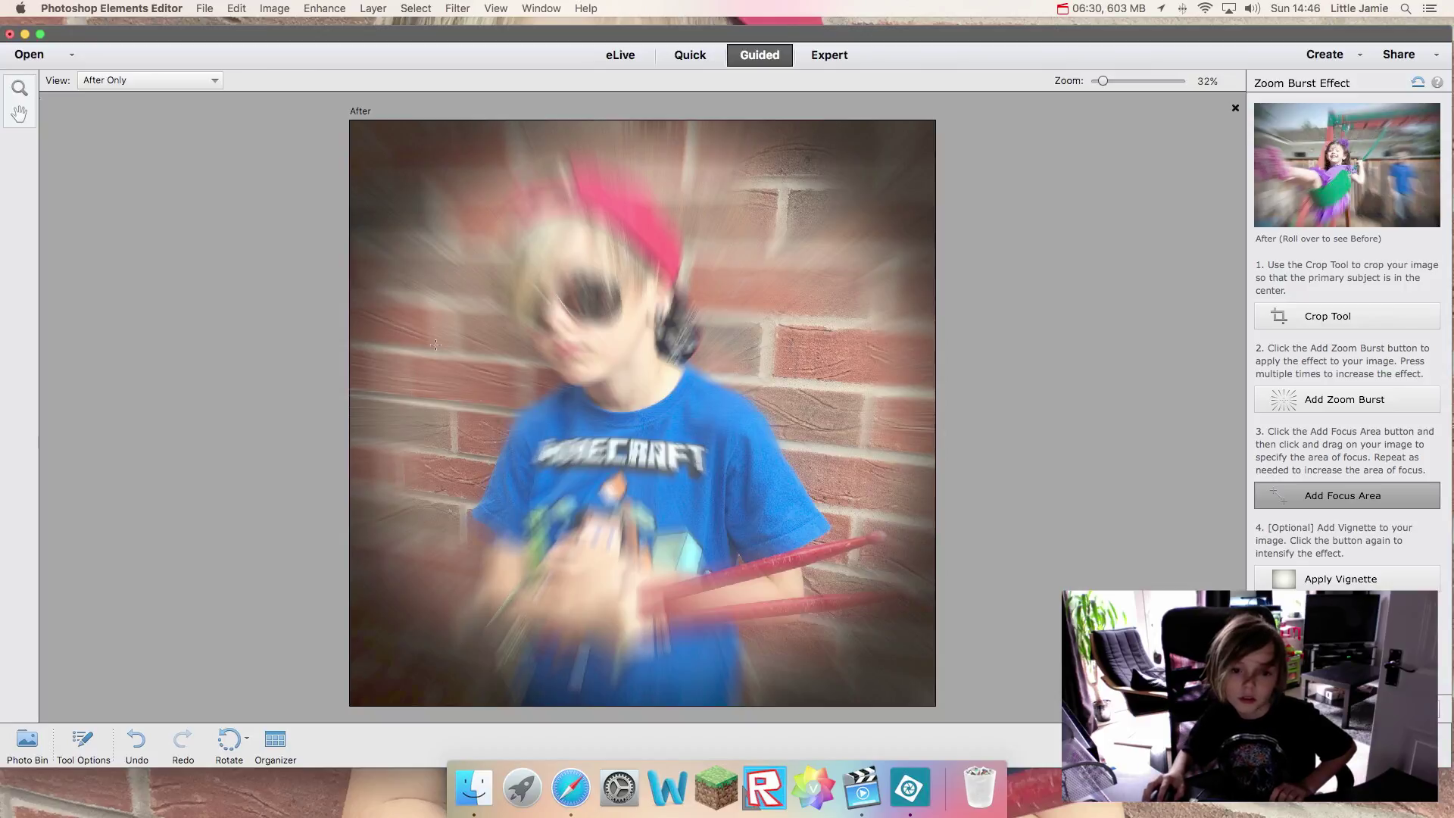
left_click_drag(420, 261, 420, 260)
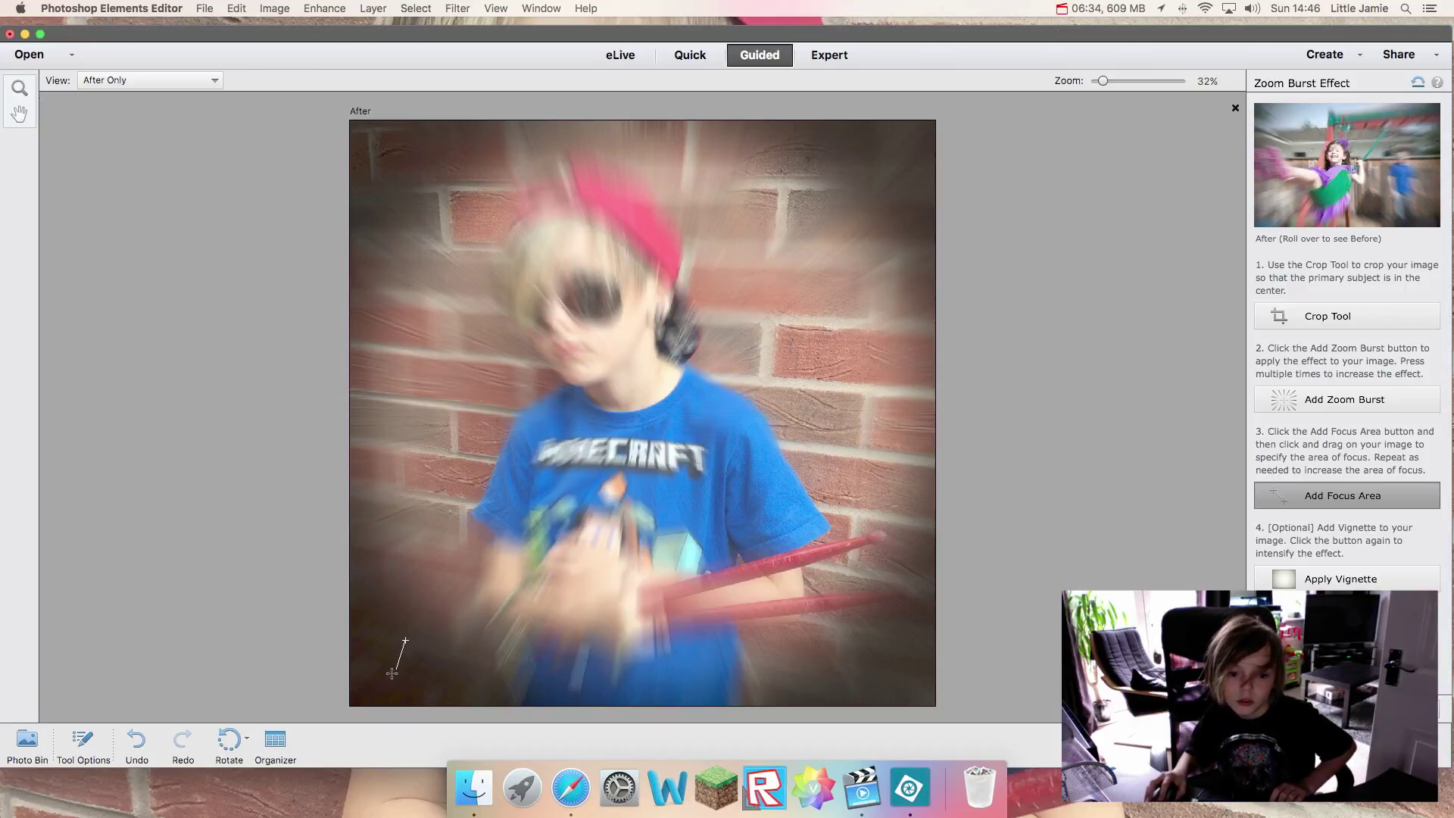
left_click_drag(391, 673, 392, 672)
Step: Add more focus areas restoring the face, cap, upper bricks and hands
left_click_drag(876, 669, 899, 667)
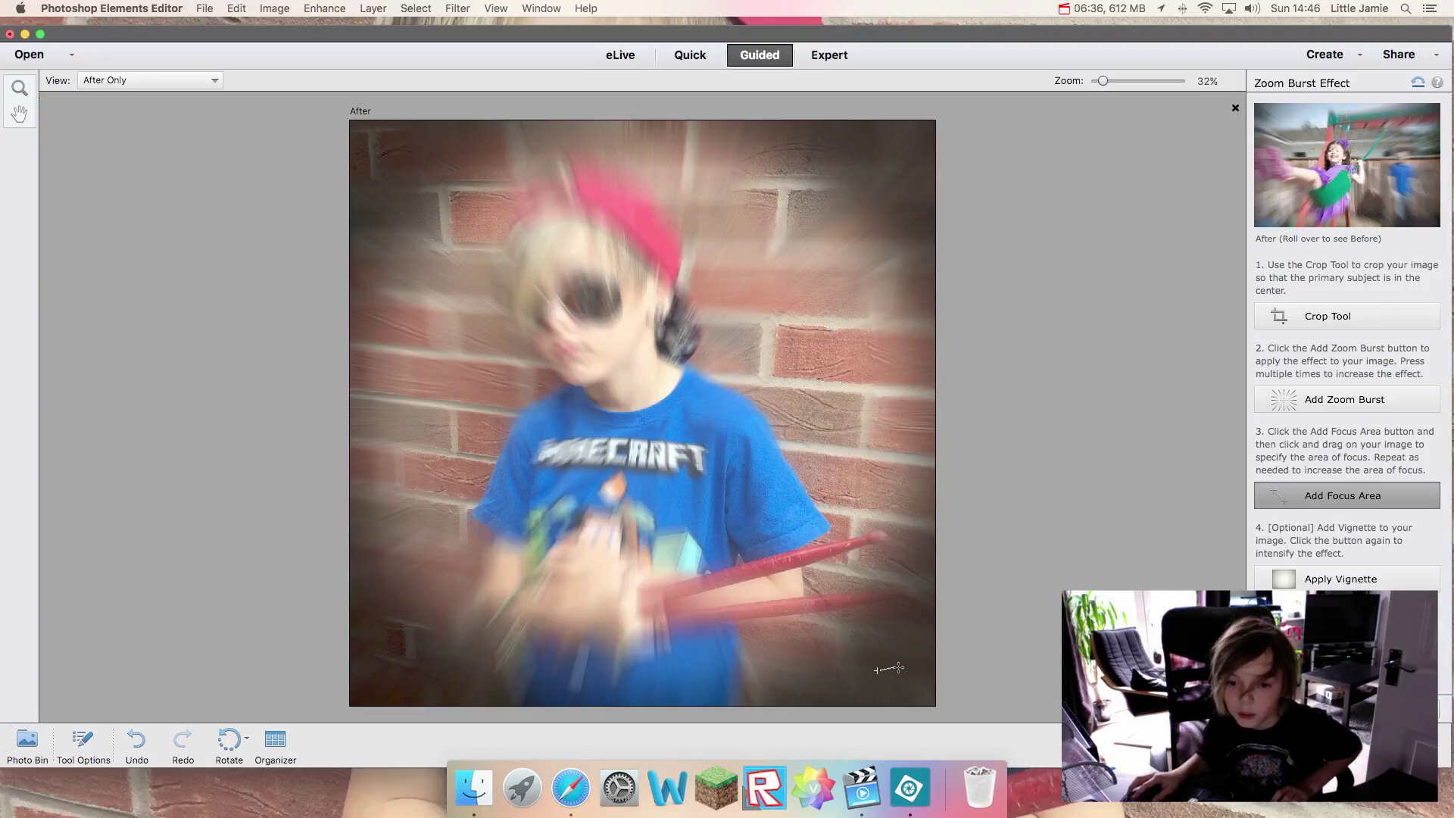
left_click_drag(907, 151, 889, 176)
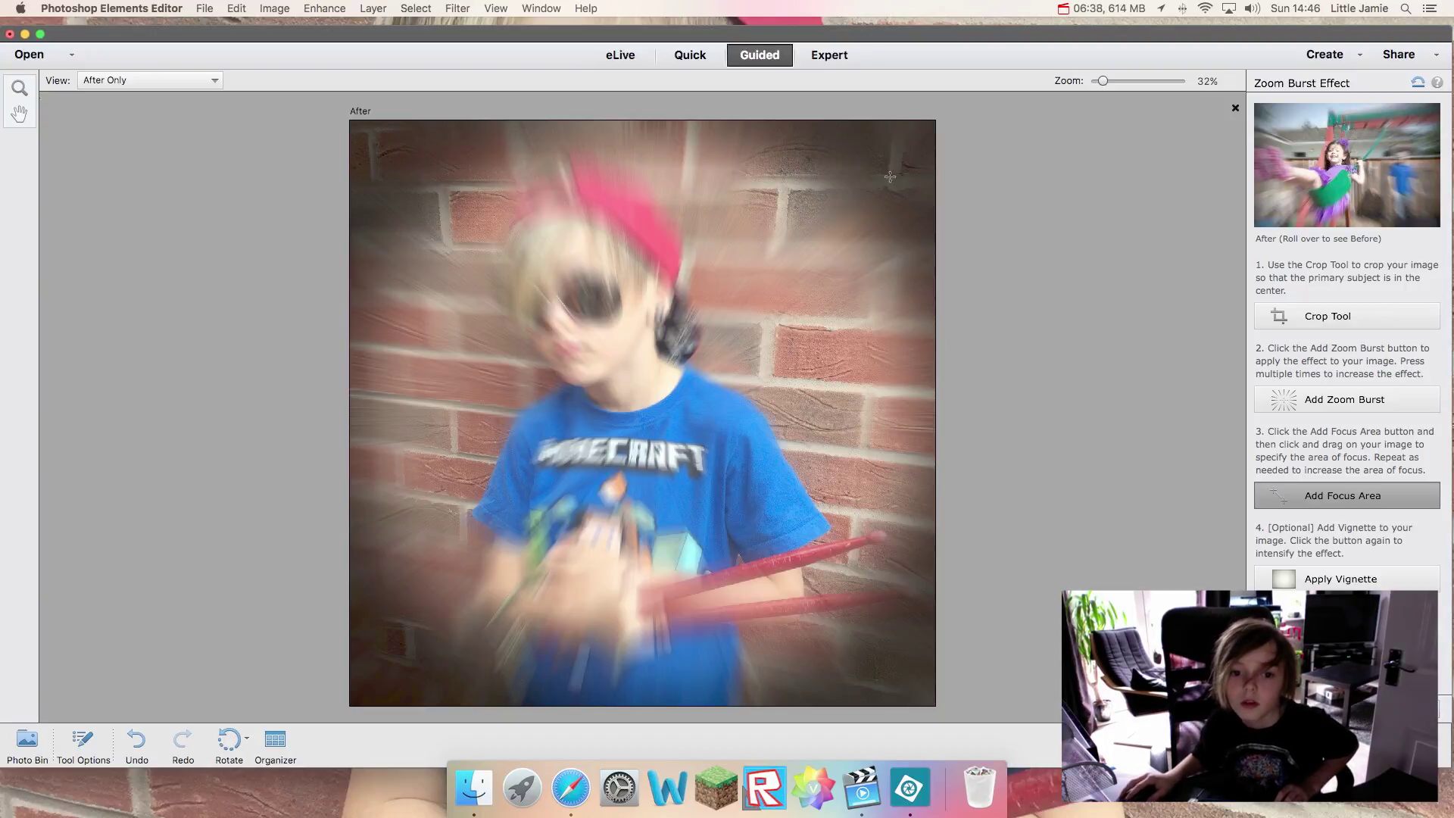
left_click_drag(475, 306, 752, 305)
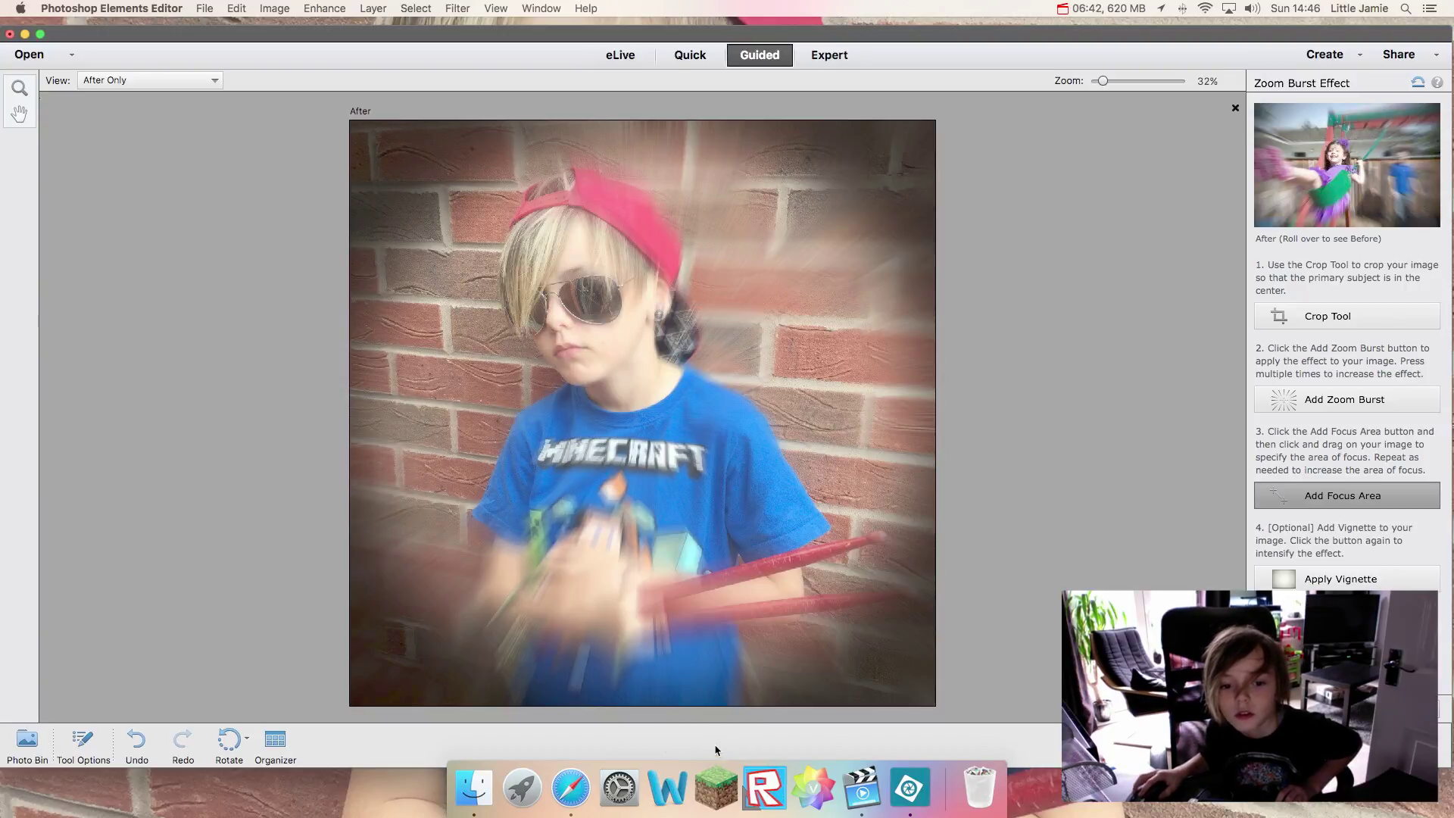
left_click_drag(538, 135, 715, 233)
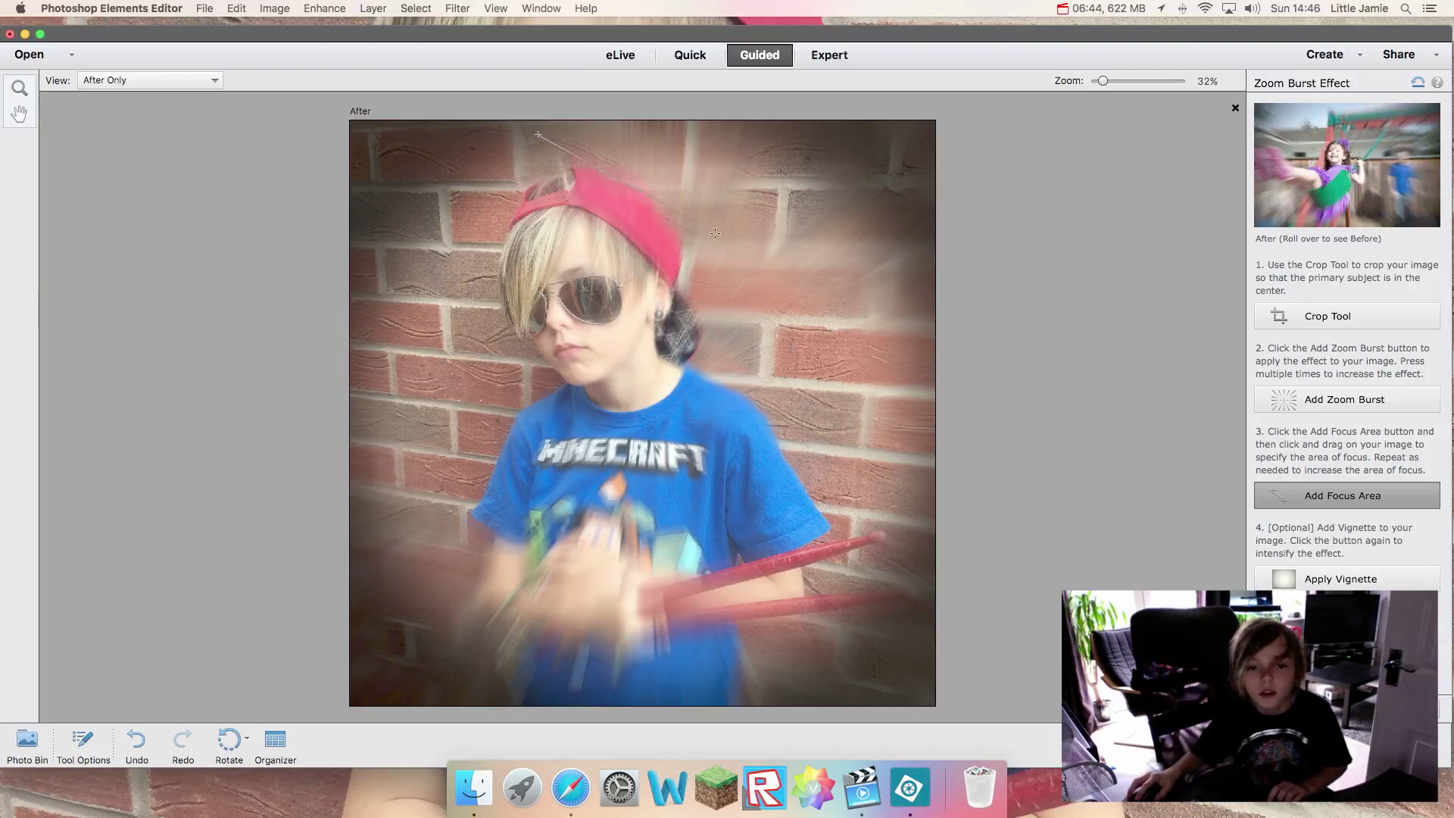
left_click_drag(877, 347, 878, 348)
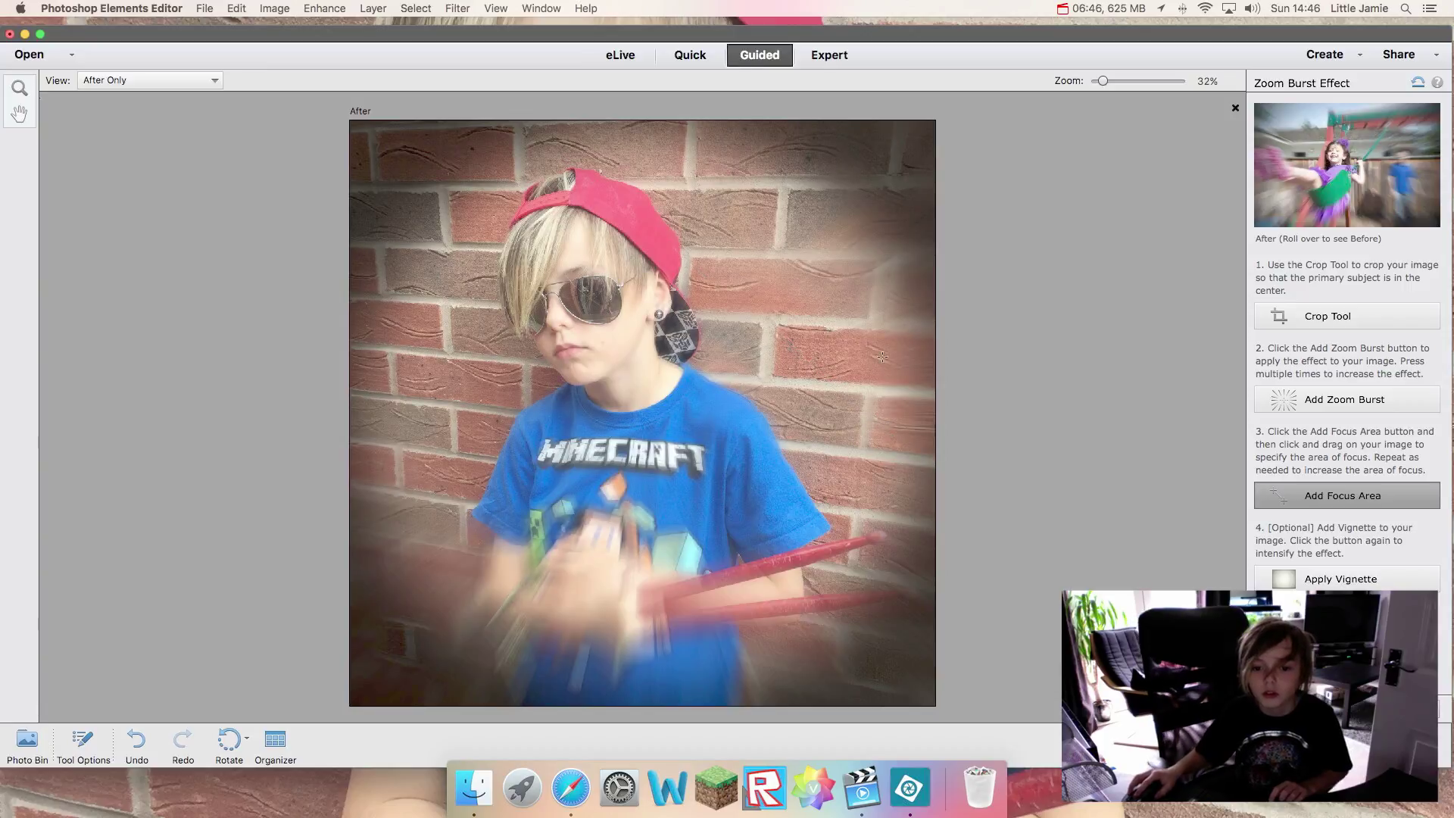
mouse_move(895, 264)
left_mouse_down()
mouse_move(680, 674)
mouse_move(412, 650)
left_mouse_up()
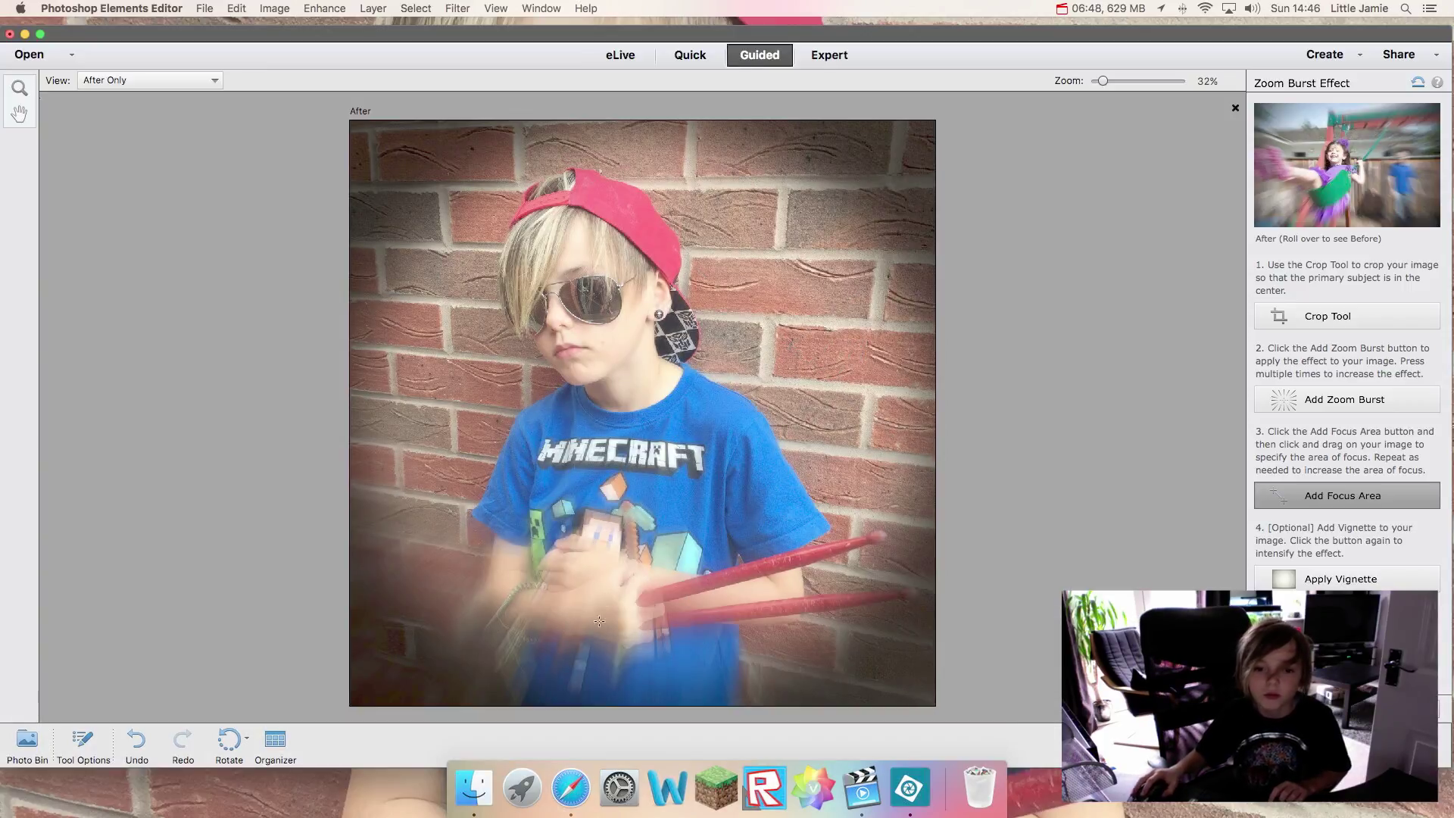
left_click_drag(599, 620, 365, 684)
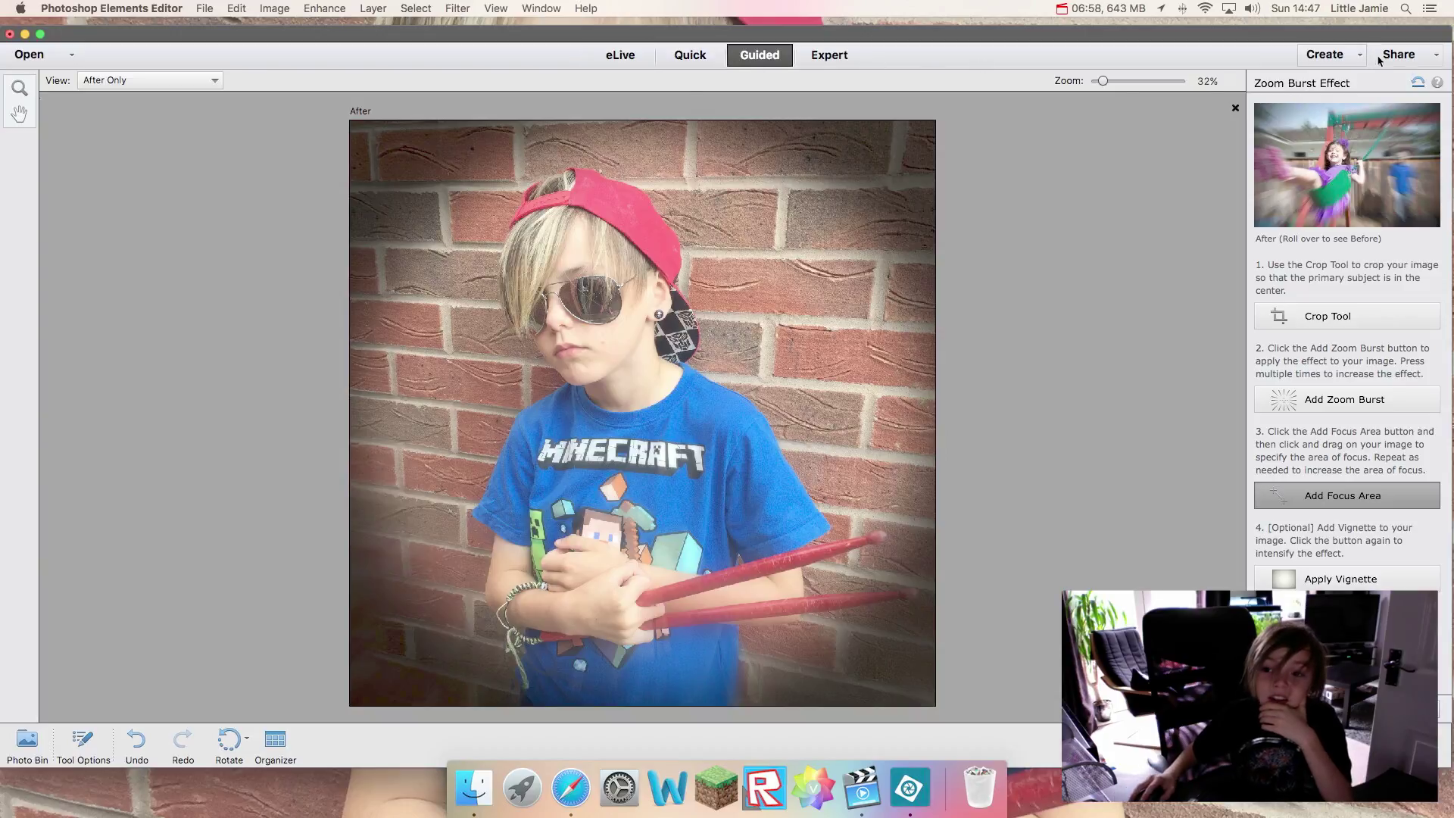
Step: Leave the Zoom Burst edit and return to the guided effects list
left_click(1337, 61)
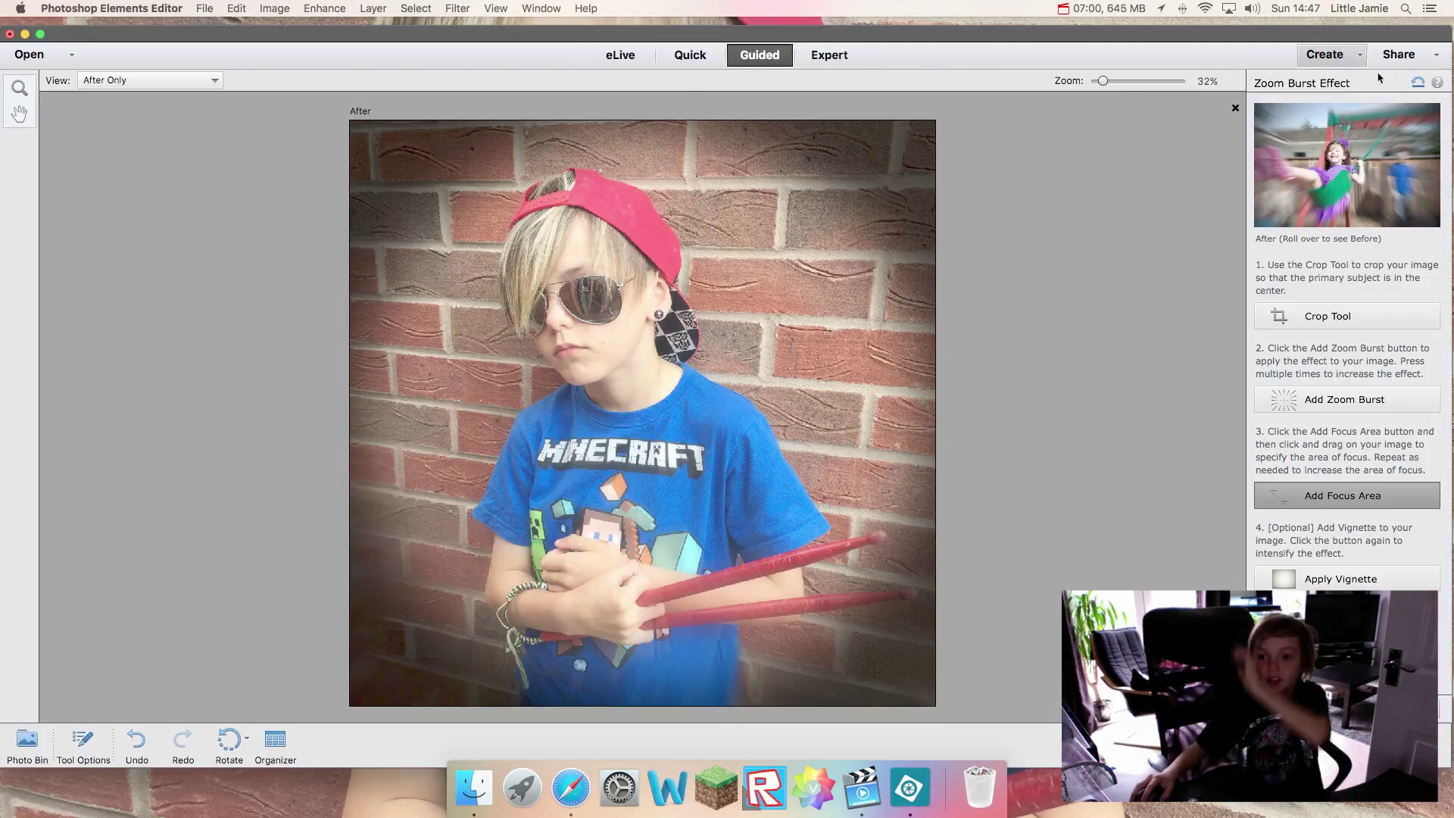
left_click(1334, 56)
left_click(1378, 710)
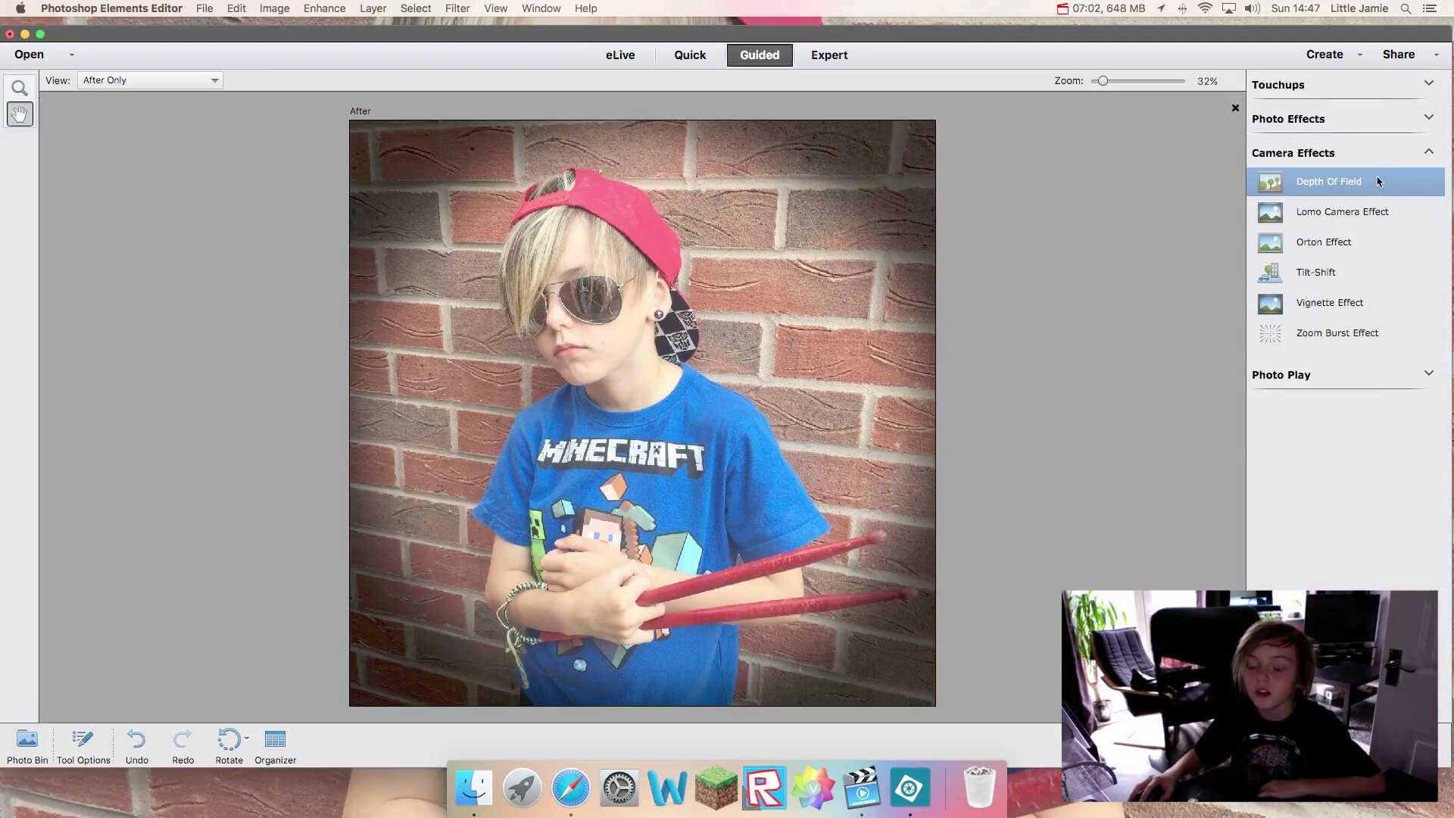
Step: Apply an Orton Effect with maximum blur, heavy noise and minimum brightness
left_click(1358, 242)
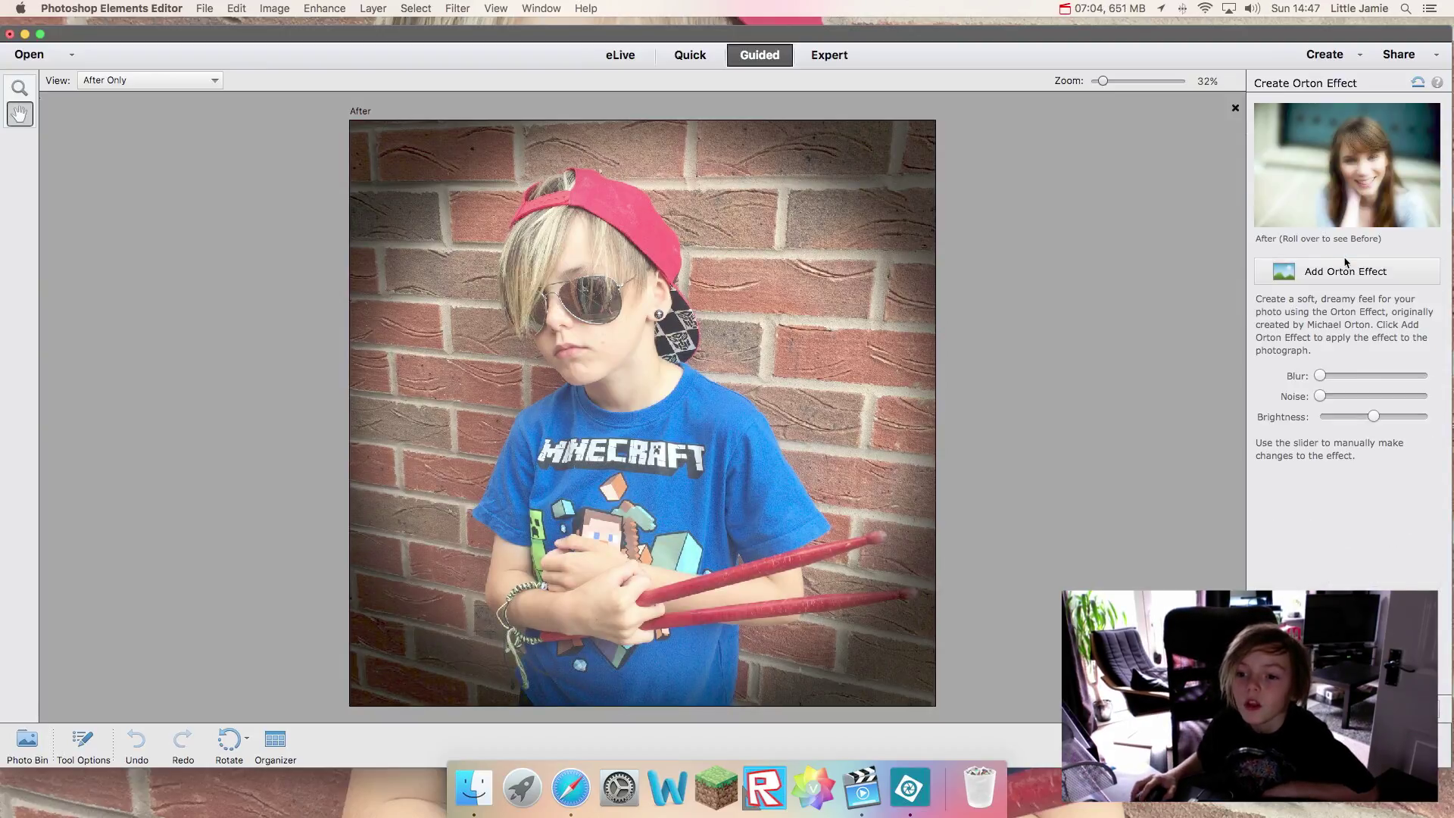
mouse_move(1322, 375)
left_mouse_down()
mouse_move(1428, 376)
mouse_move(1188, 341)
left_mouse_up()
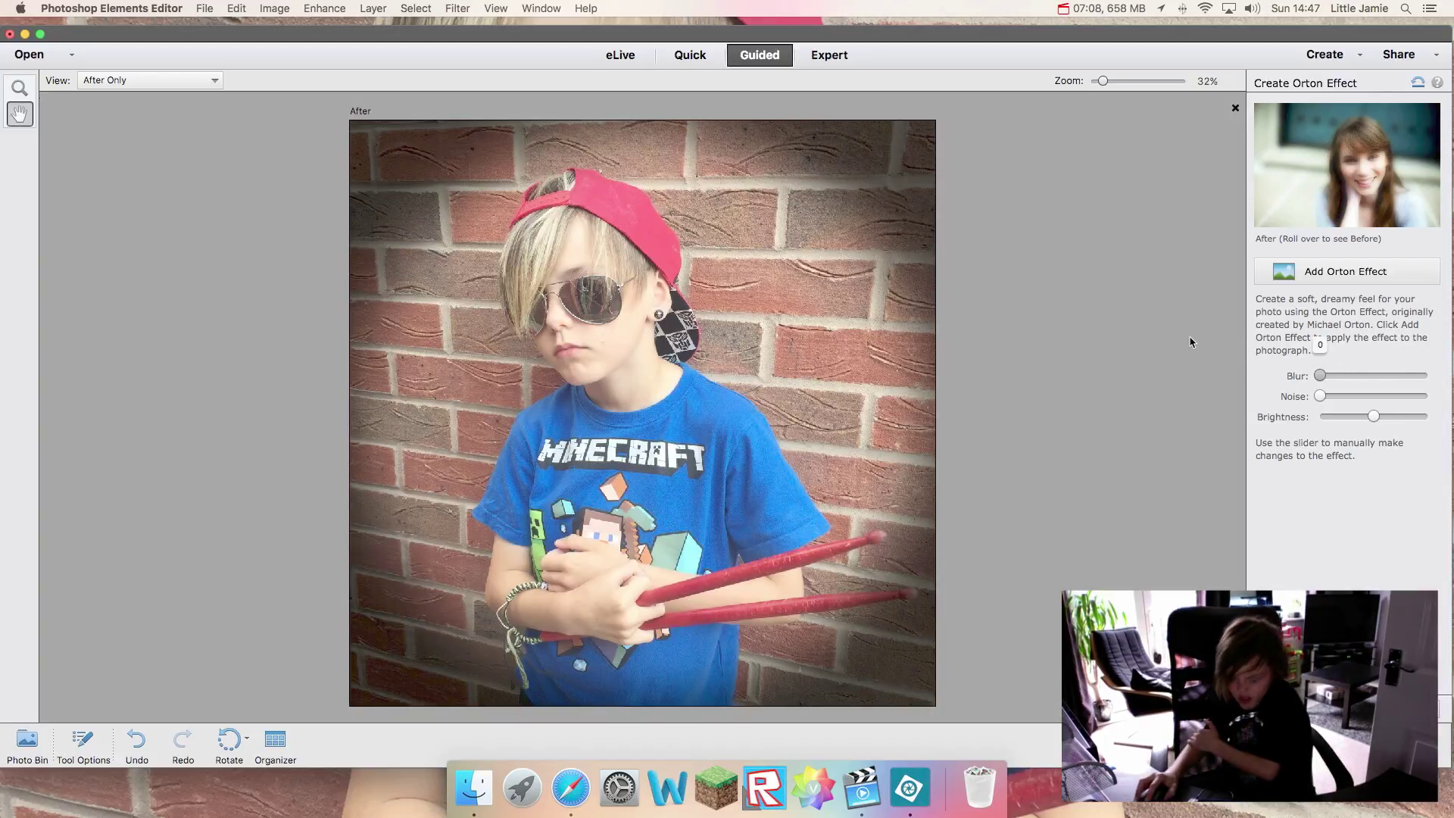
left_click_drag(1319, 396, 1453, 404)
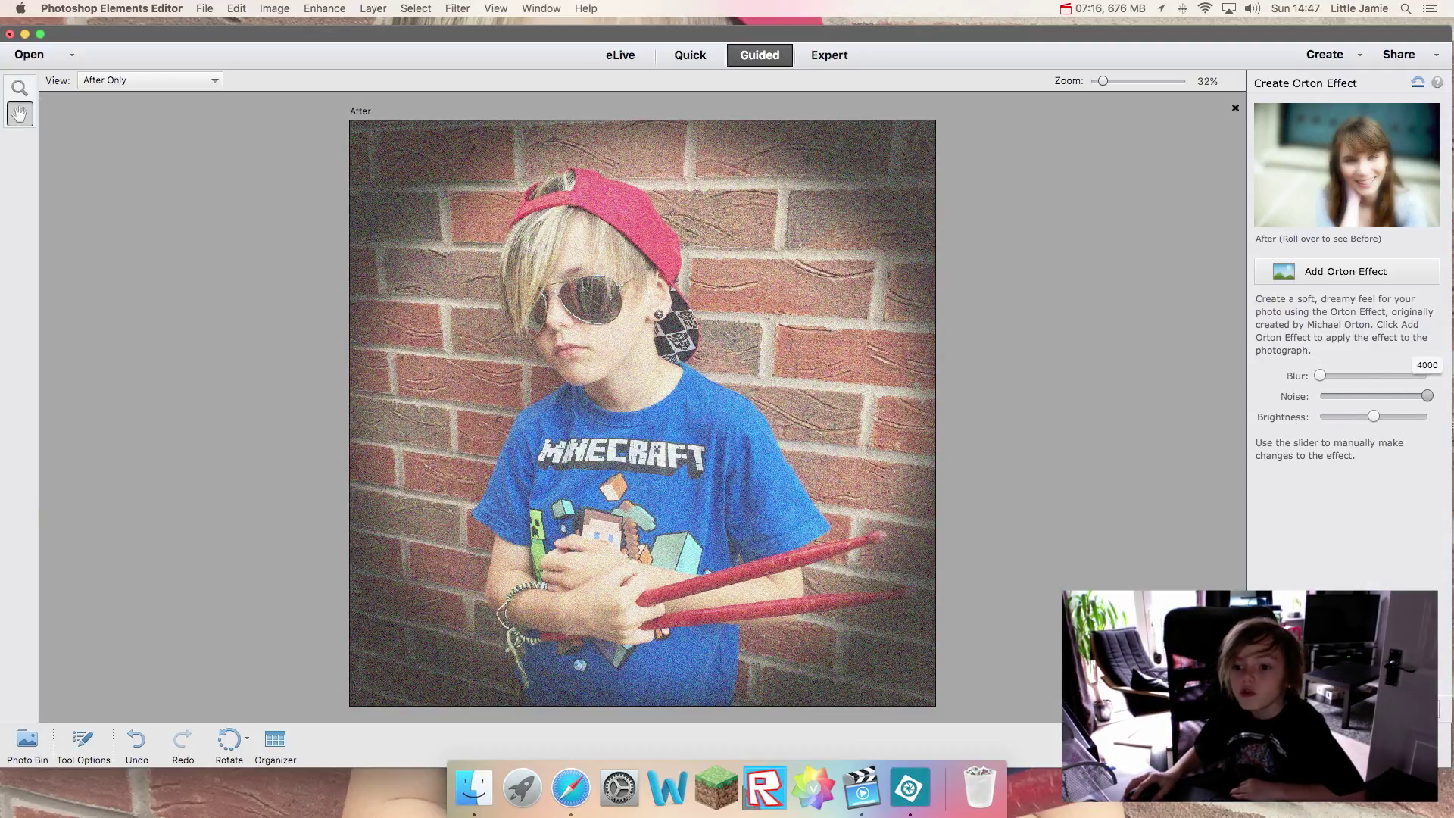
left_click_drag(1375, 416, 1427, 416)
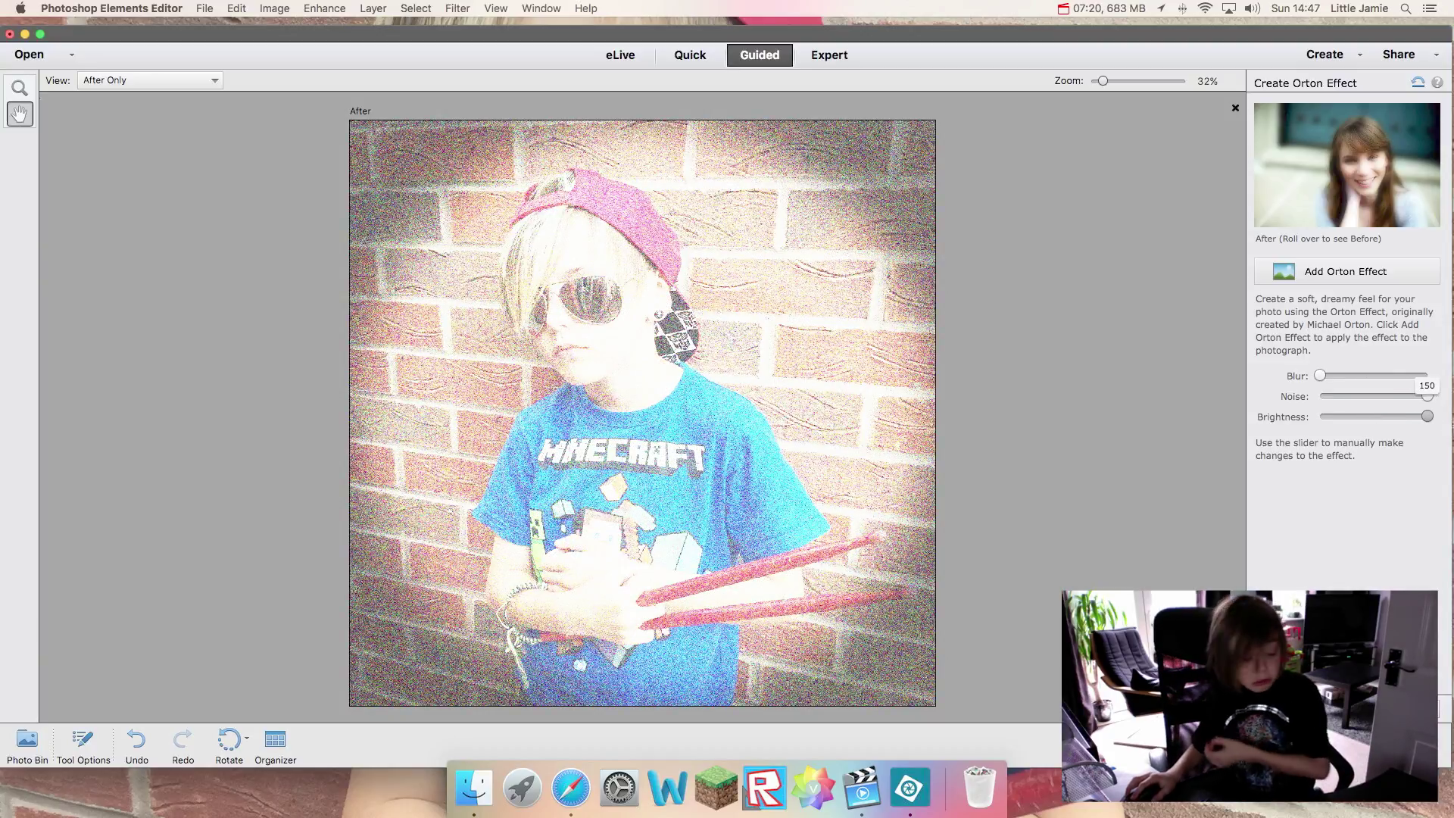
left_click_drag(1427, 417, 1277, 420)
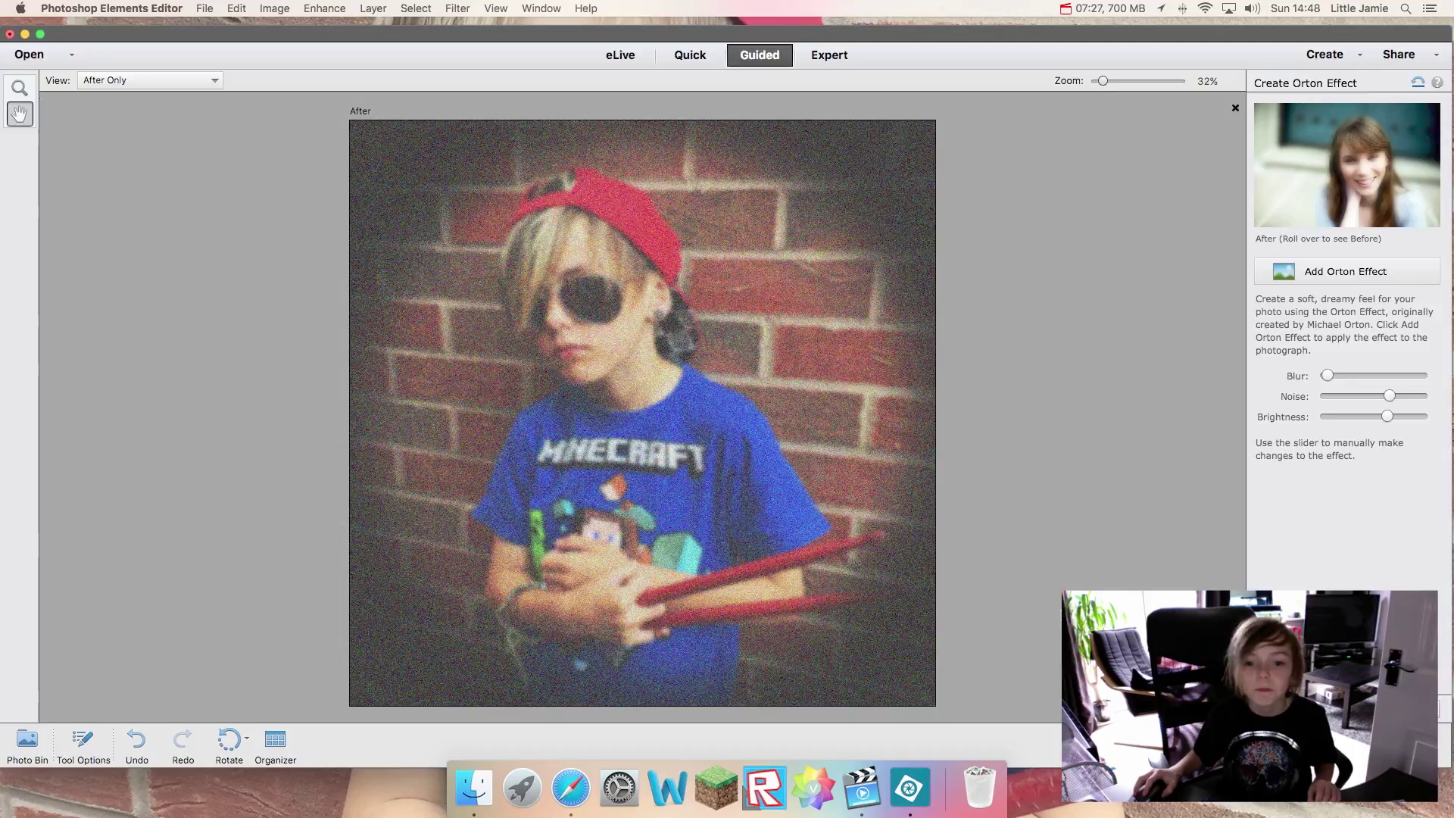
left_click(1363, 704)
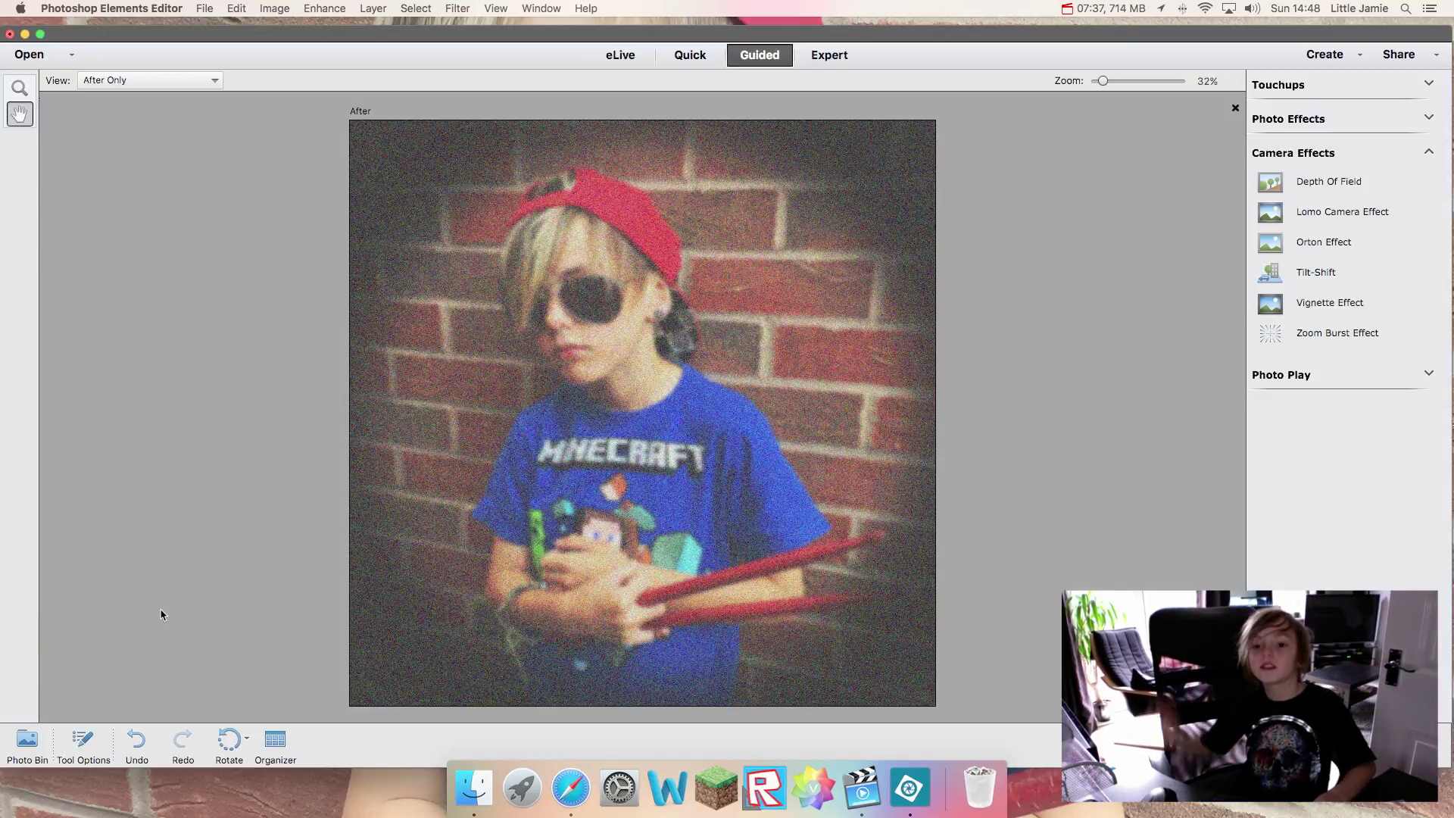
Step: Cancel the Save As dialog and switch to the XxSniperJamieXx title image
key("super+s")
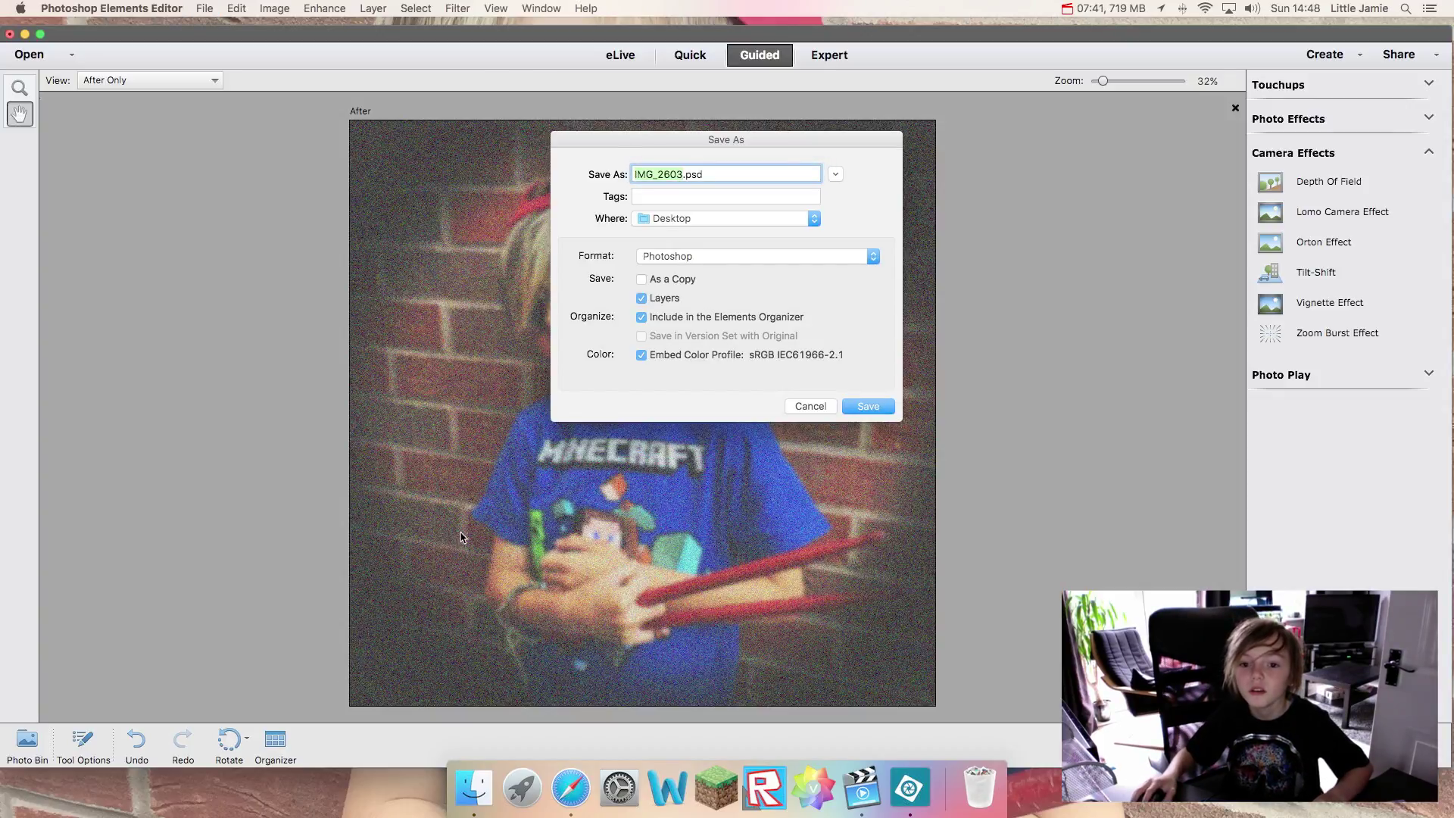
left_click(821, 408)
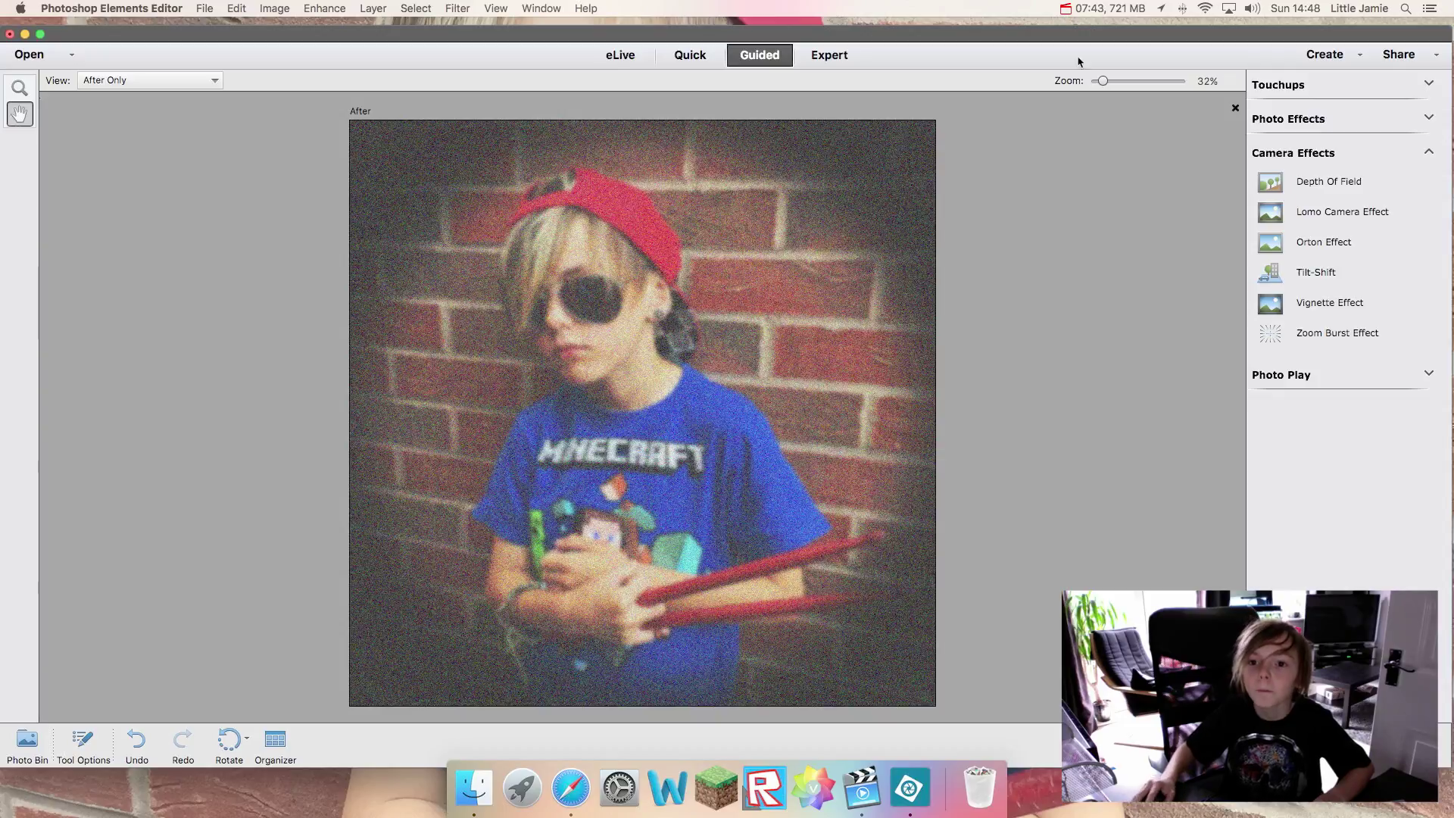
left_click(1063, 9)
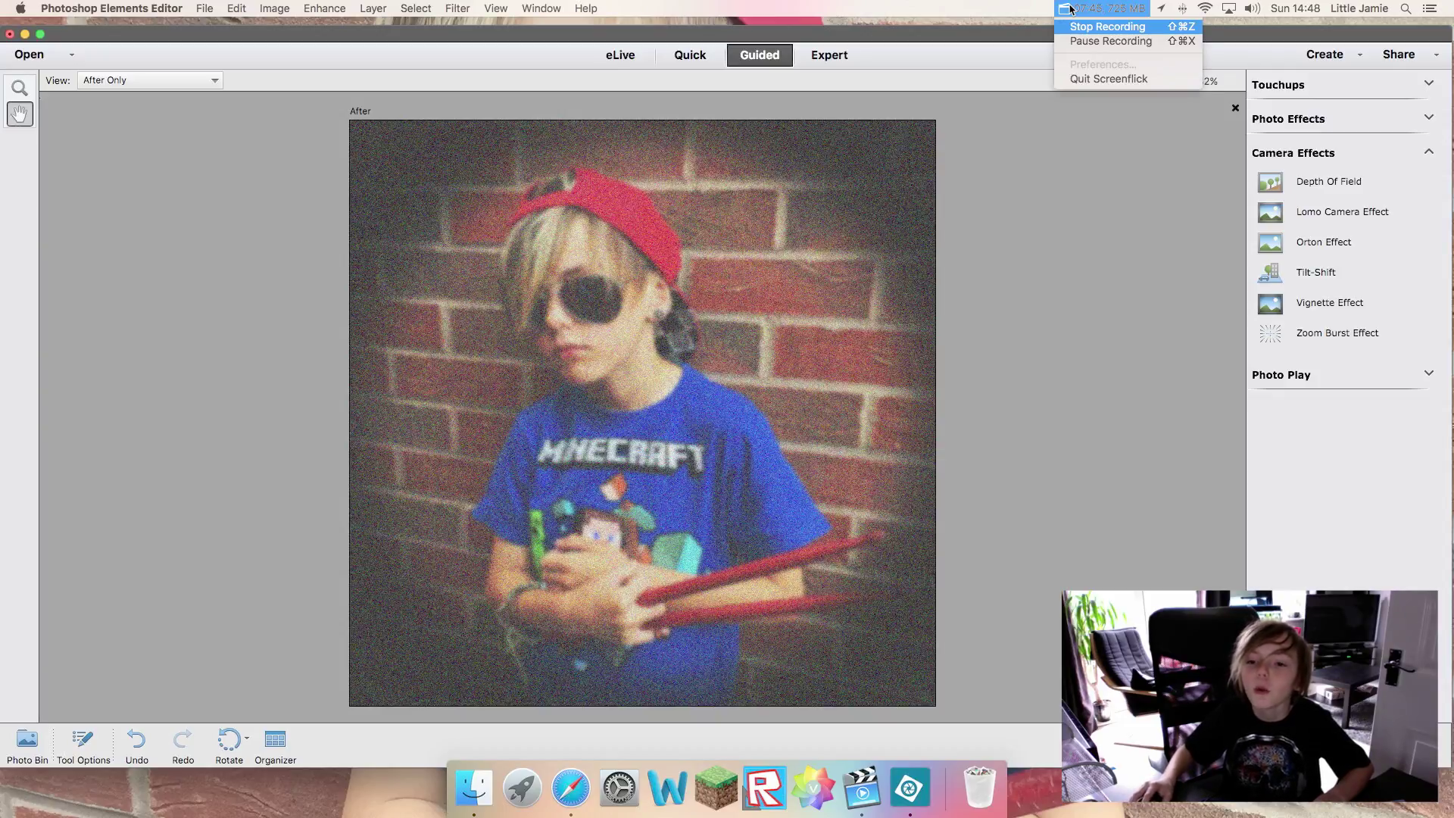
left_click(1083, 34)
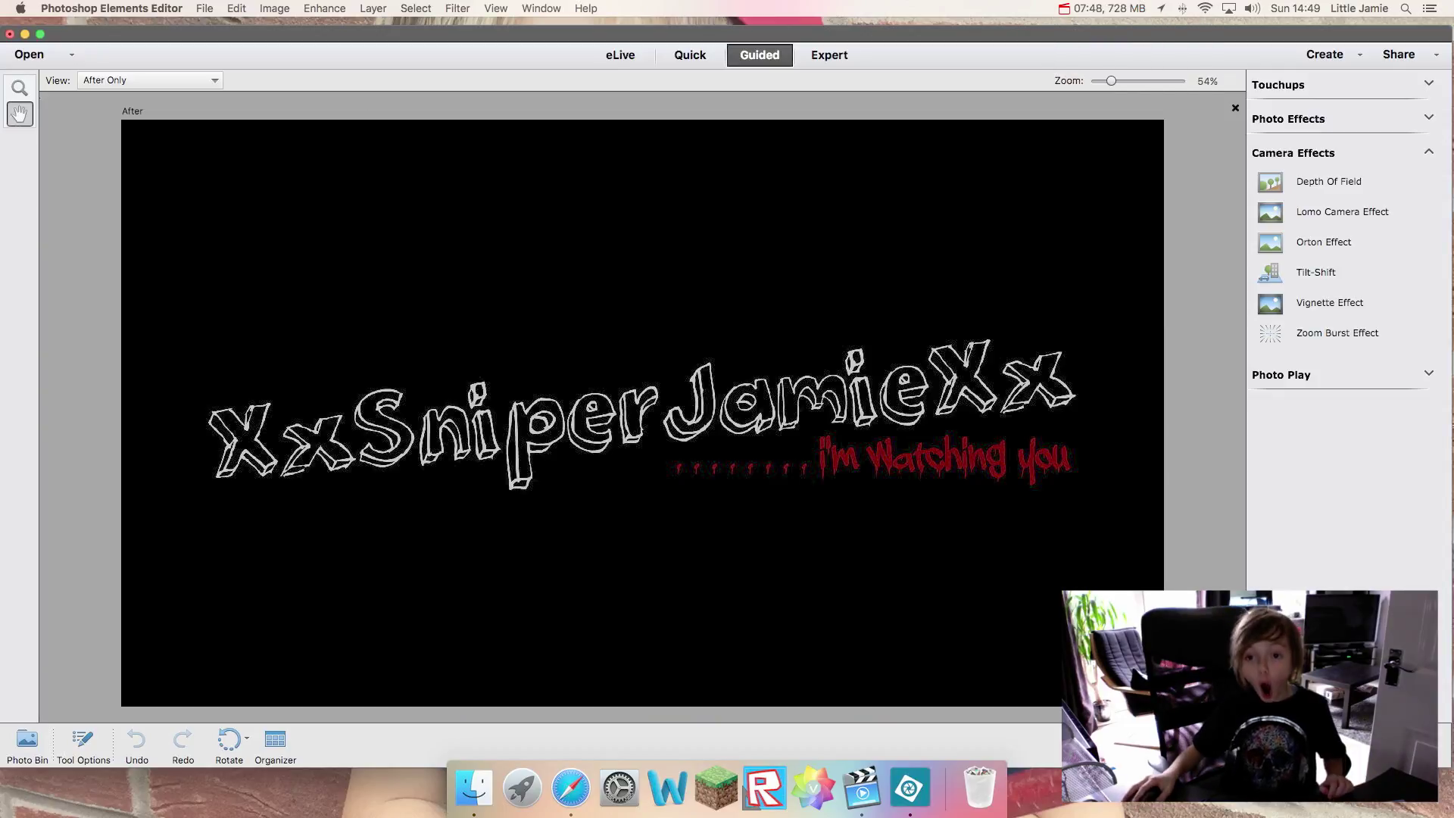
Step: Bring the editor forward and add a Zoom Burst blur to the XxSniperJamieXx logo
left_click(1280, 804)
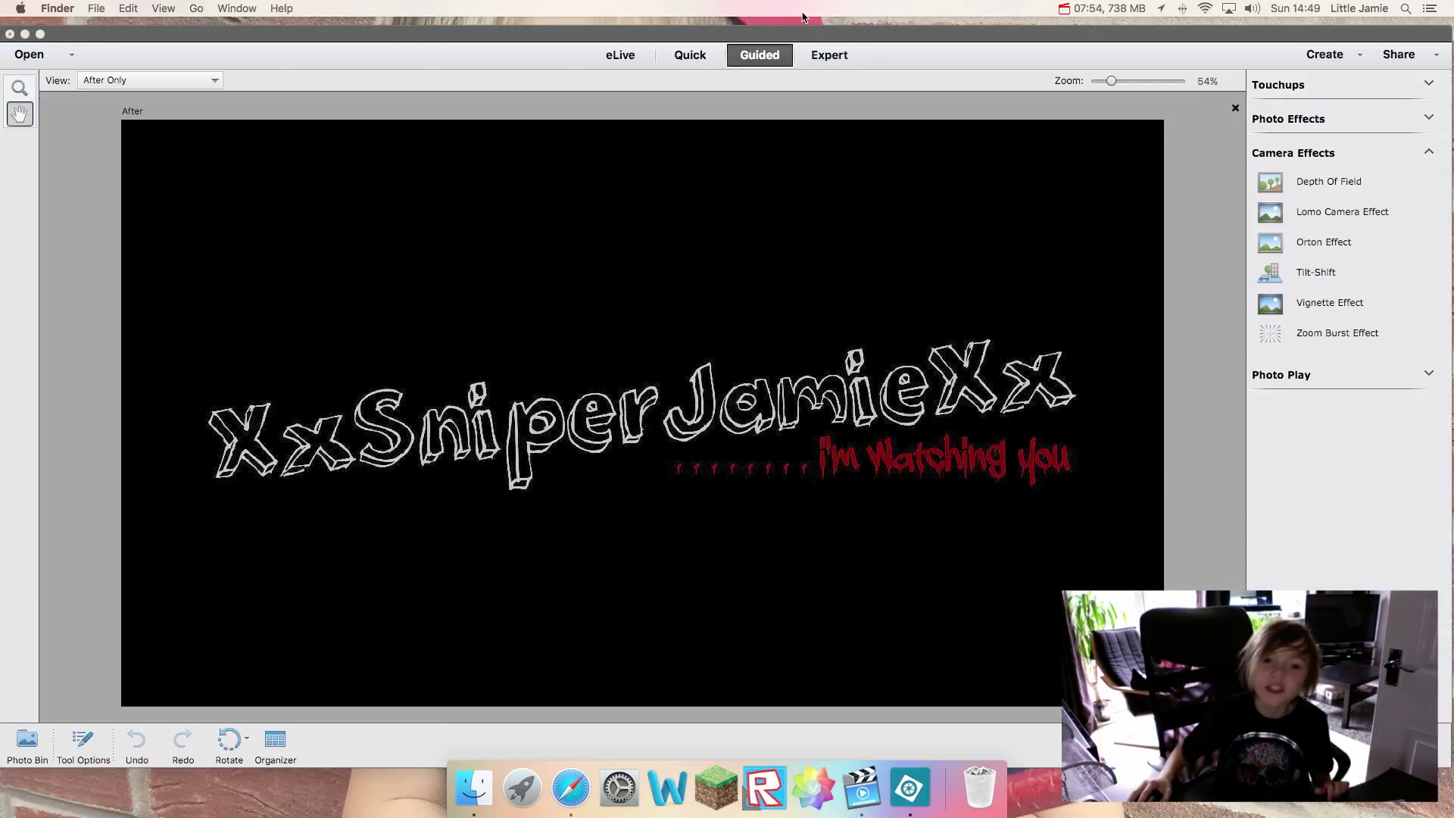
left_click(825, 37)
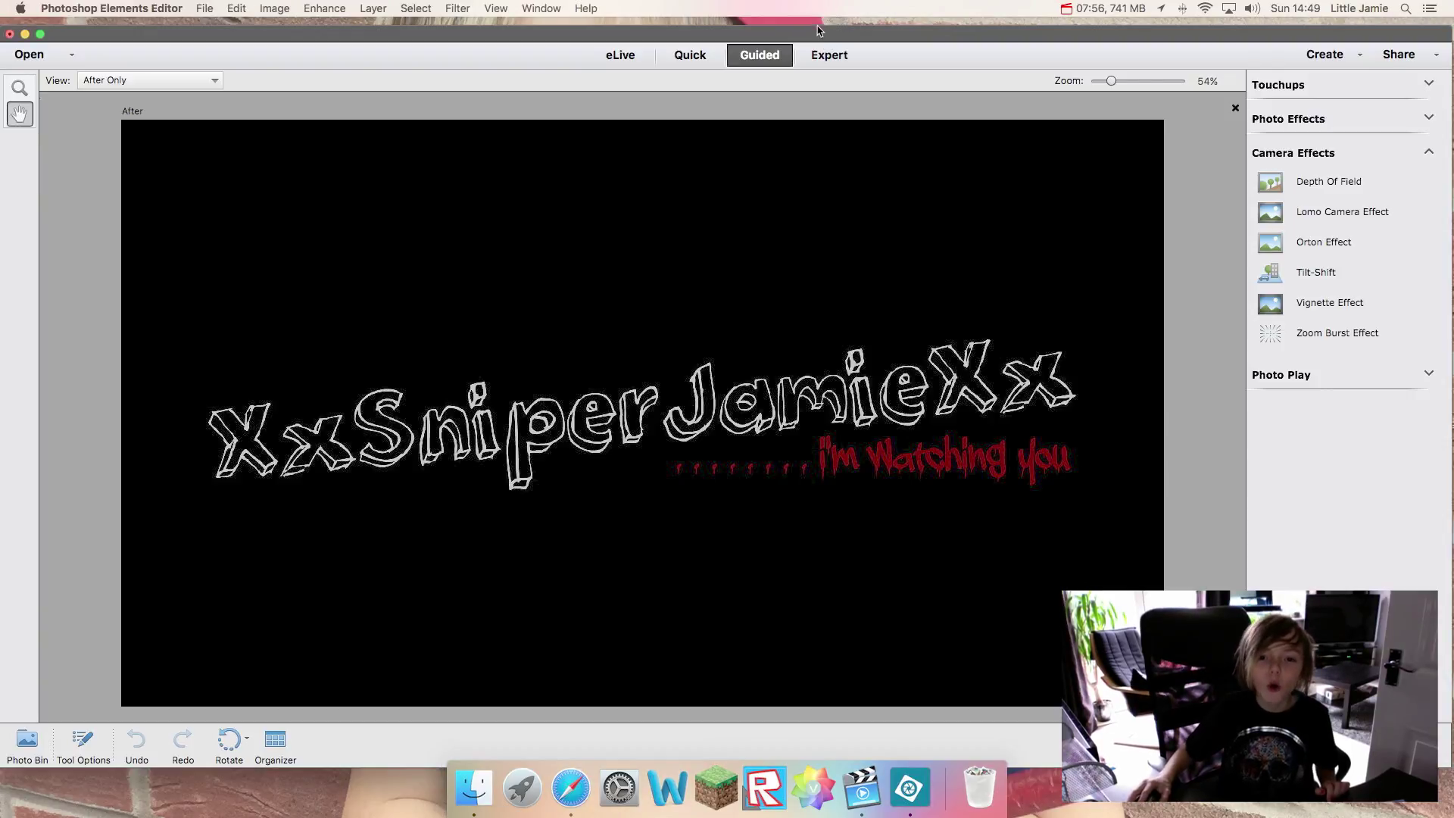
left_click_drag(821, 38, 818, 30)
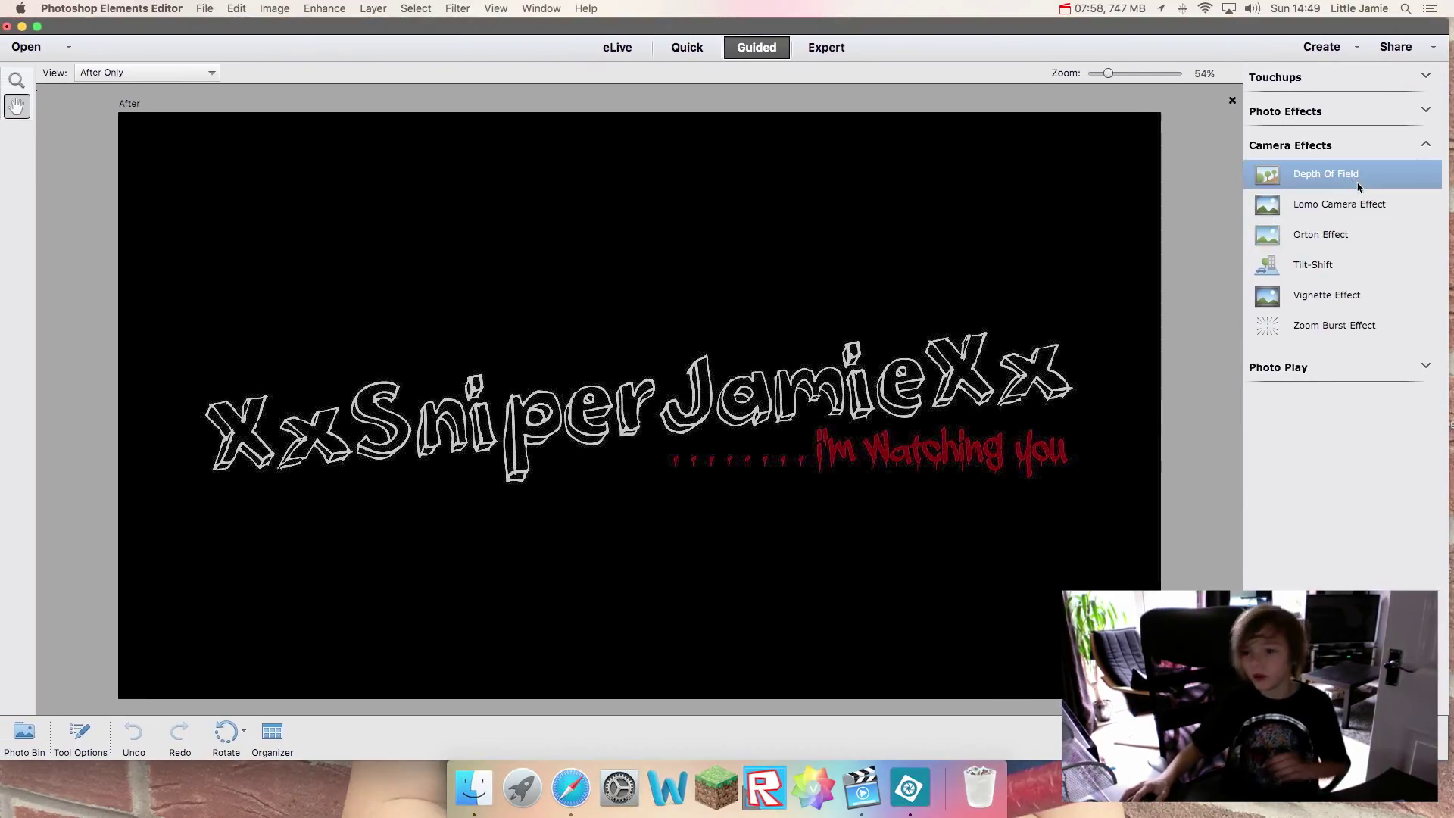
left_click(1393, 325)
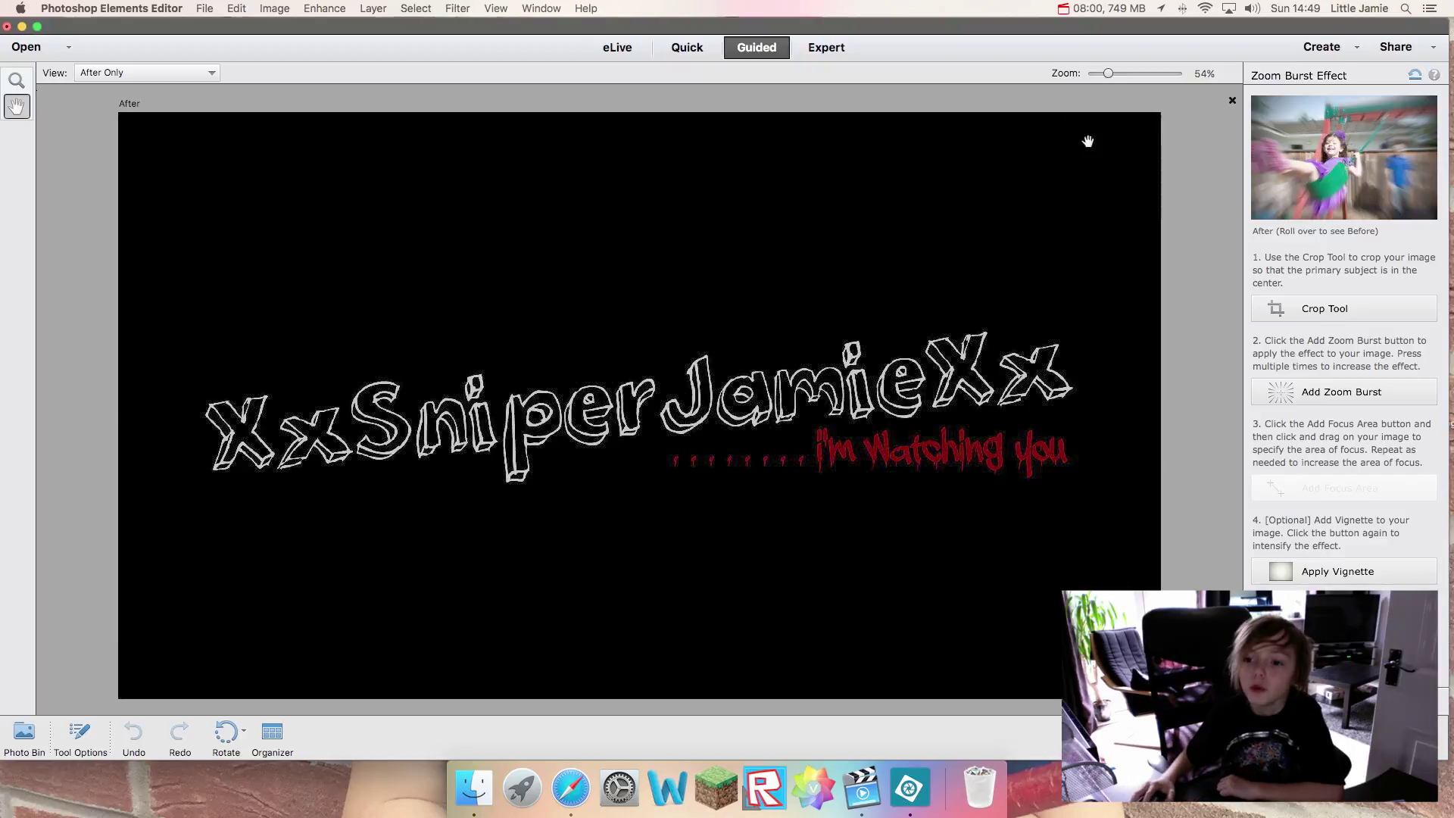
left_click(1361, 393)
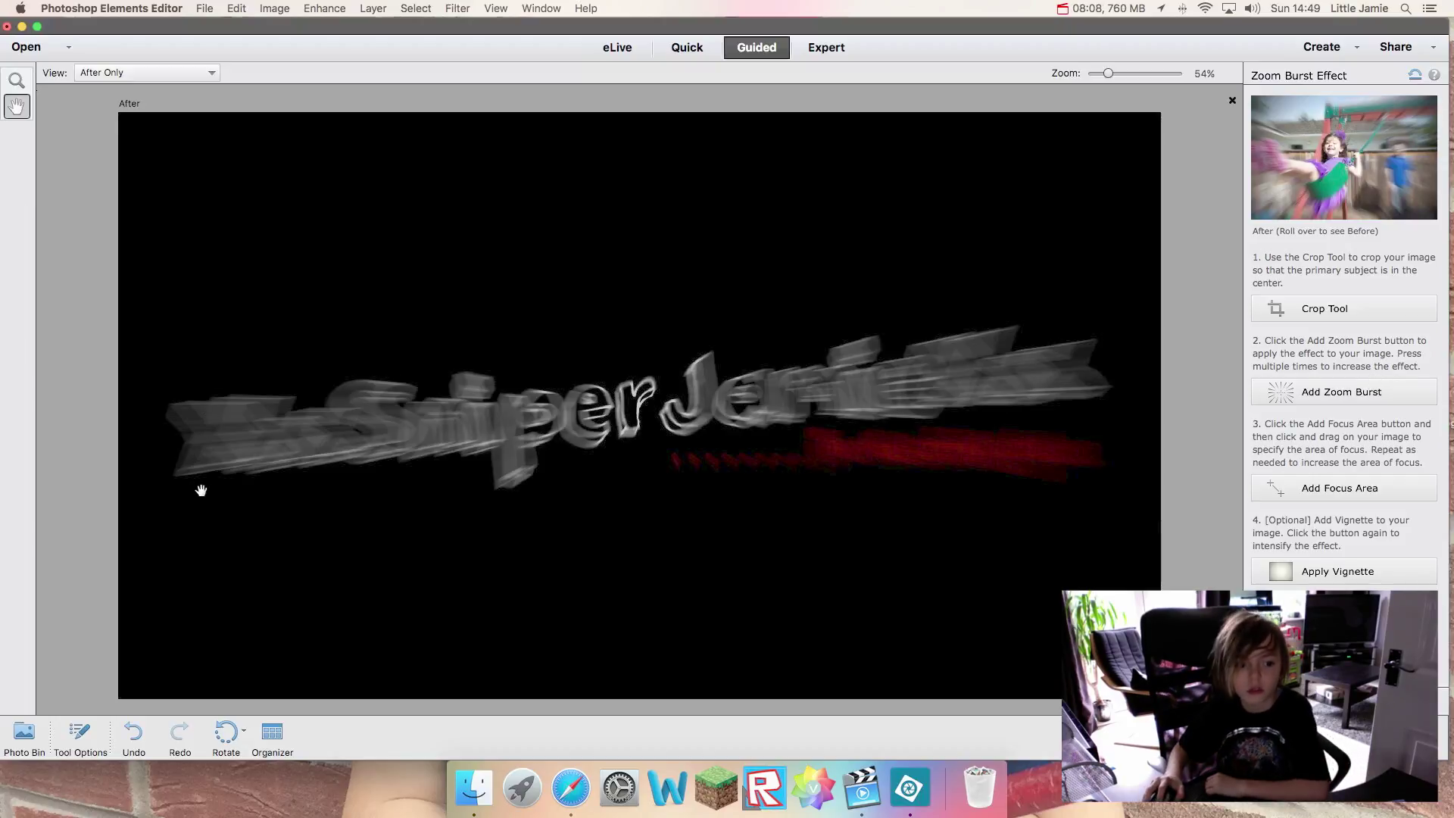
Step: Add focus areas across XxSniperJamieXx and the red tagline, then show the Photo Play effects
left_click(1298, 487)
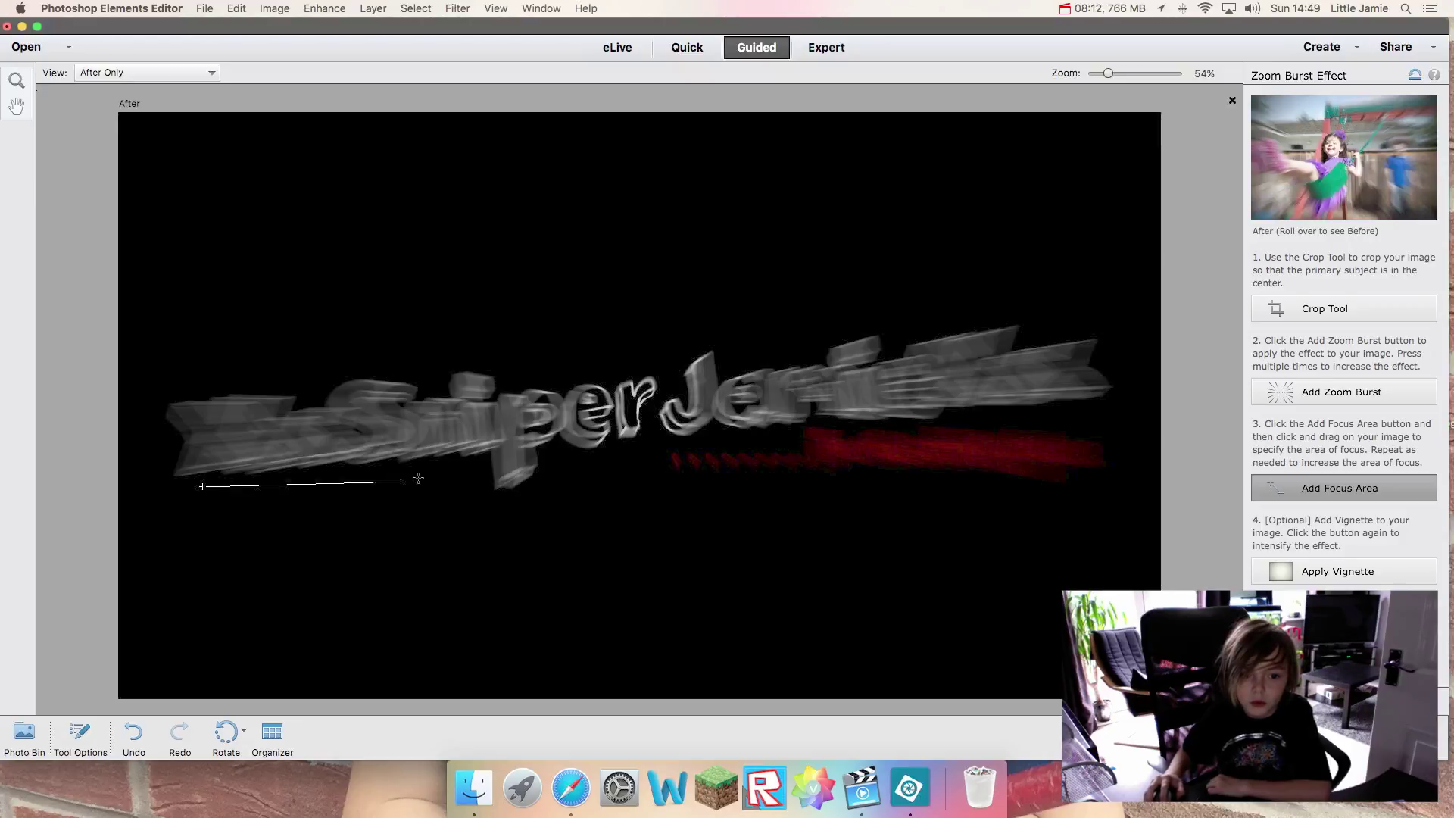
mouse_move(244, 491)
left_mouse_down()
mouse_move(489, 456)
mouse_move(530, 489)
mouse_move(507, 494)
mouse_move(509, 457)
left_mouse_up()
left_click_drag(481, 395, 507, 396)
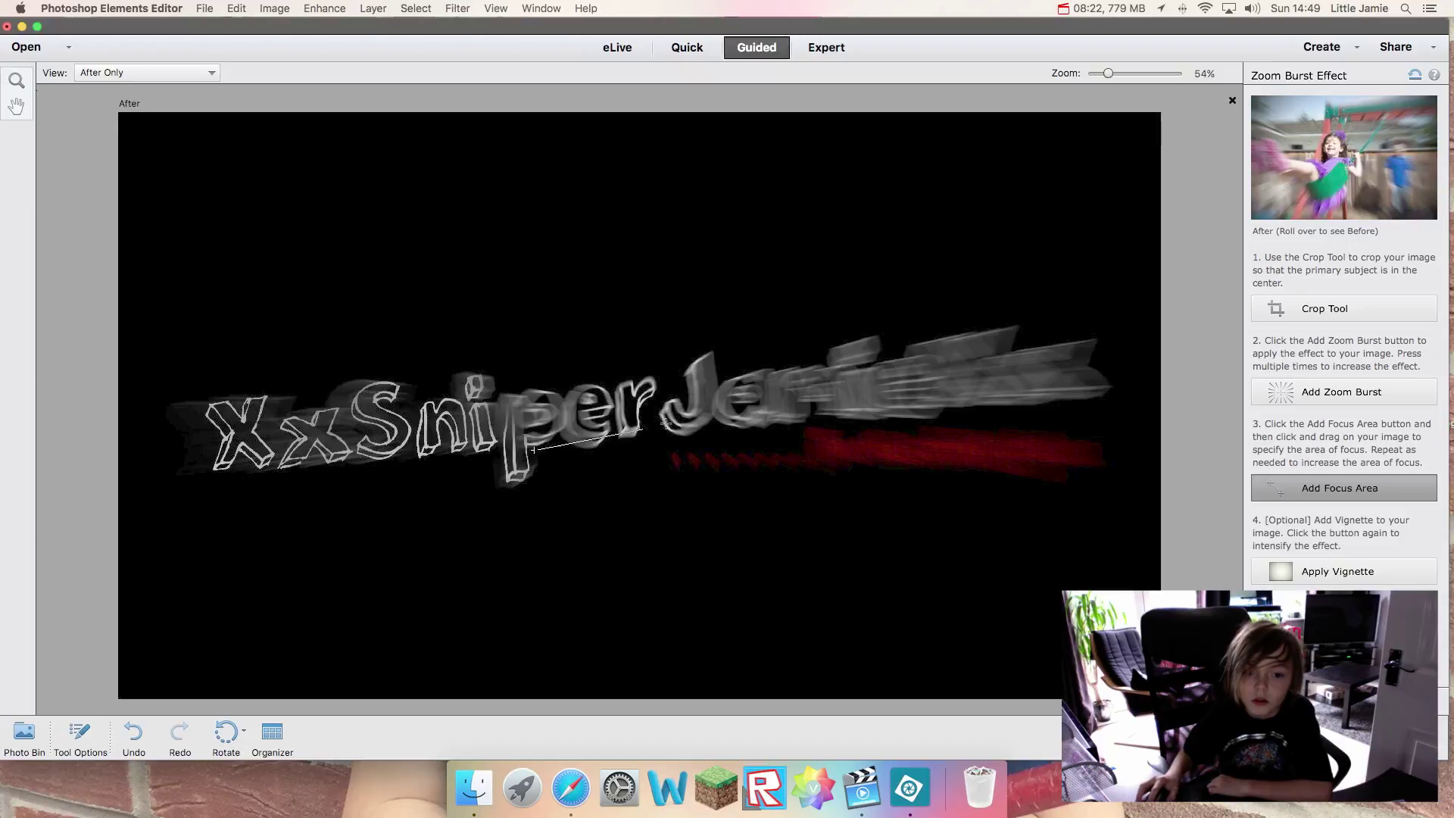
left_click_drag(665, 424, 881, 391)
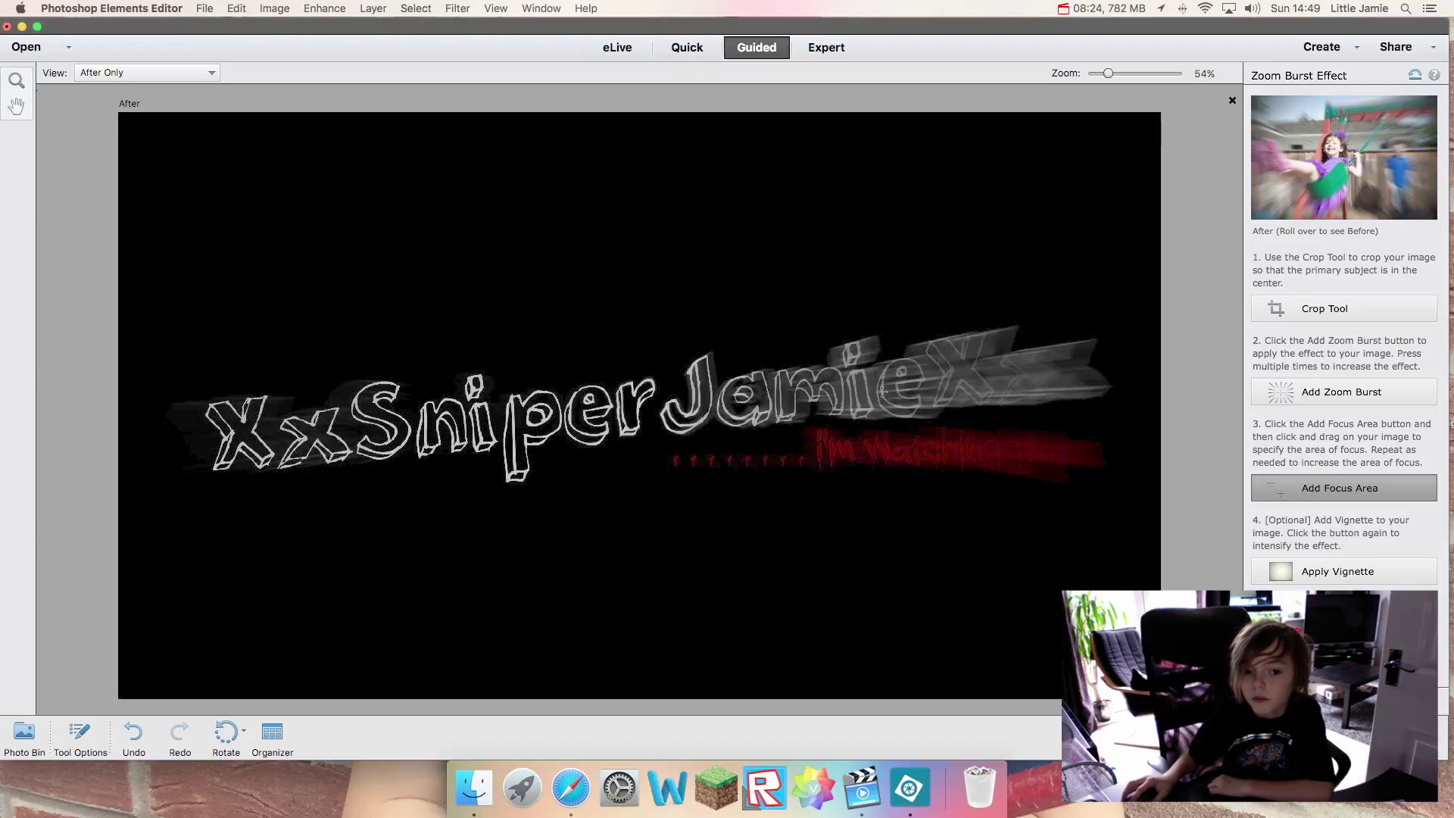
mouse_move(795, 370)
left_mouse_down()
mouse_move(1048, 343)
mouse_move(1072, 375)
mouse_move(1103, 376)
left_mouse_up()
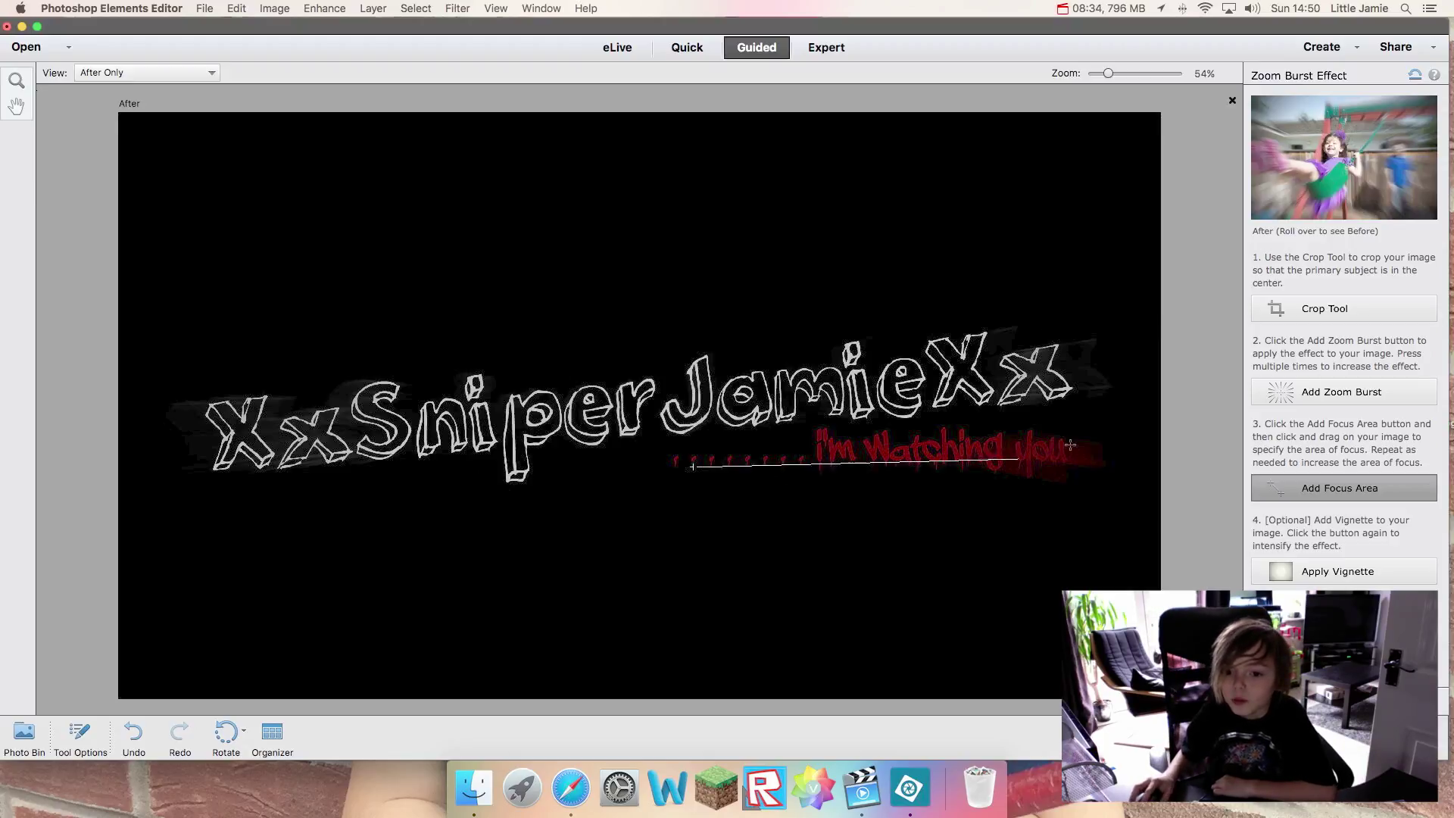
left_click_drag(693, 466, 1075, 446)
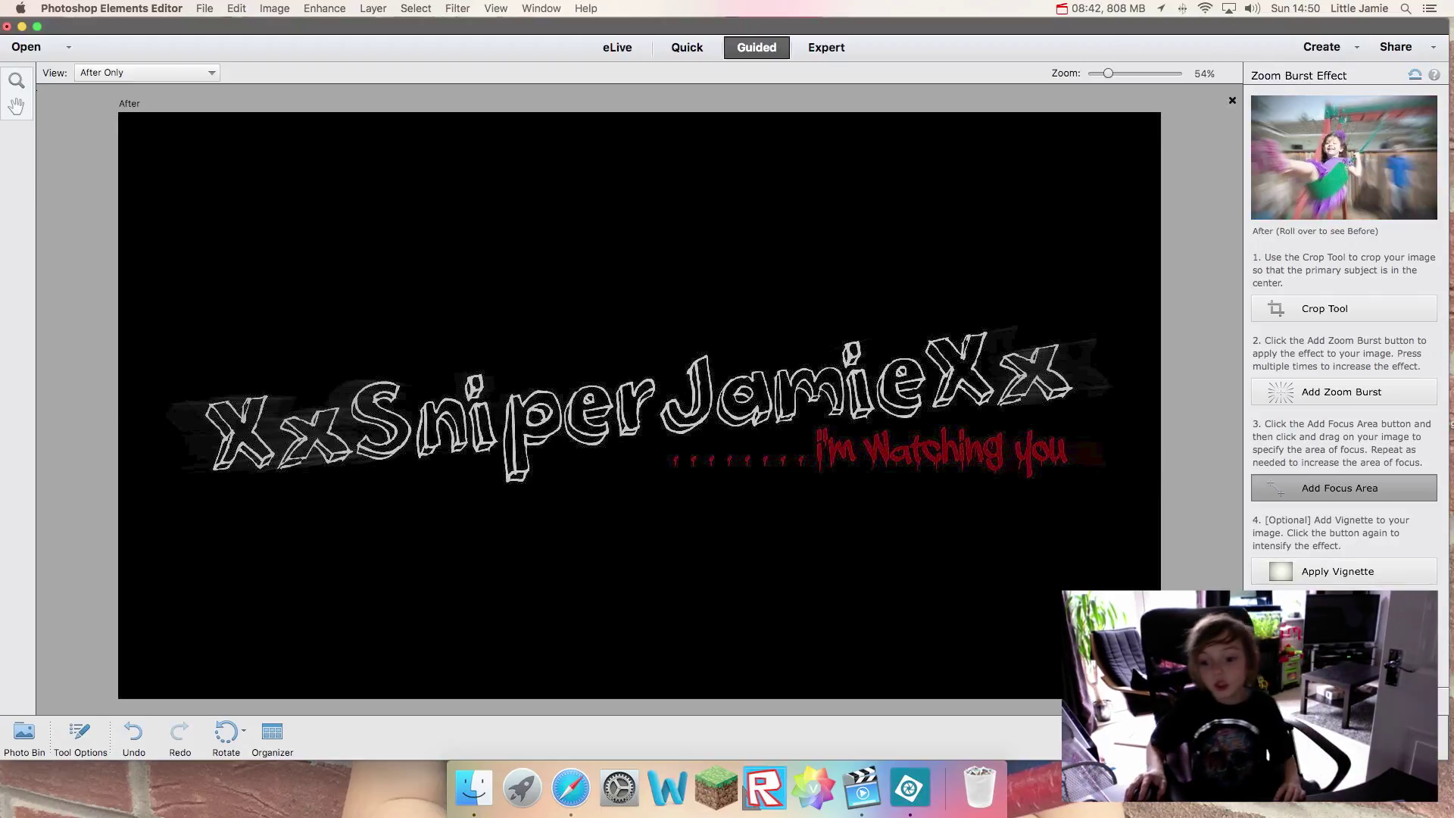
left_click(1287, 693)
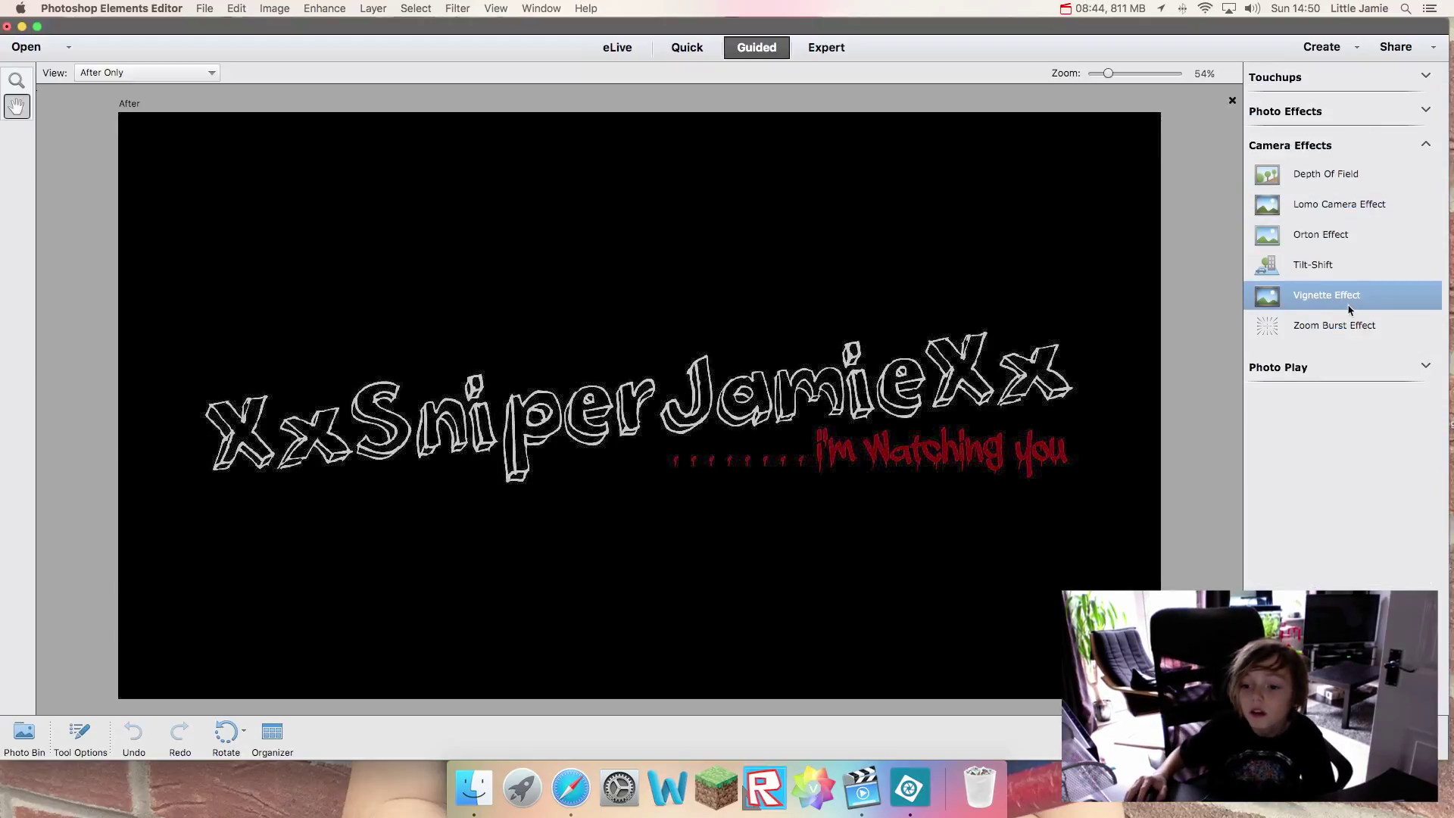
left_click(1331, 367)
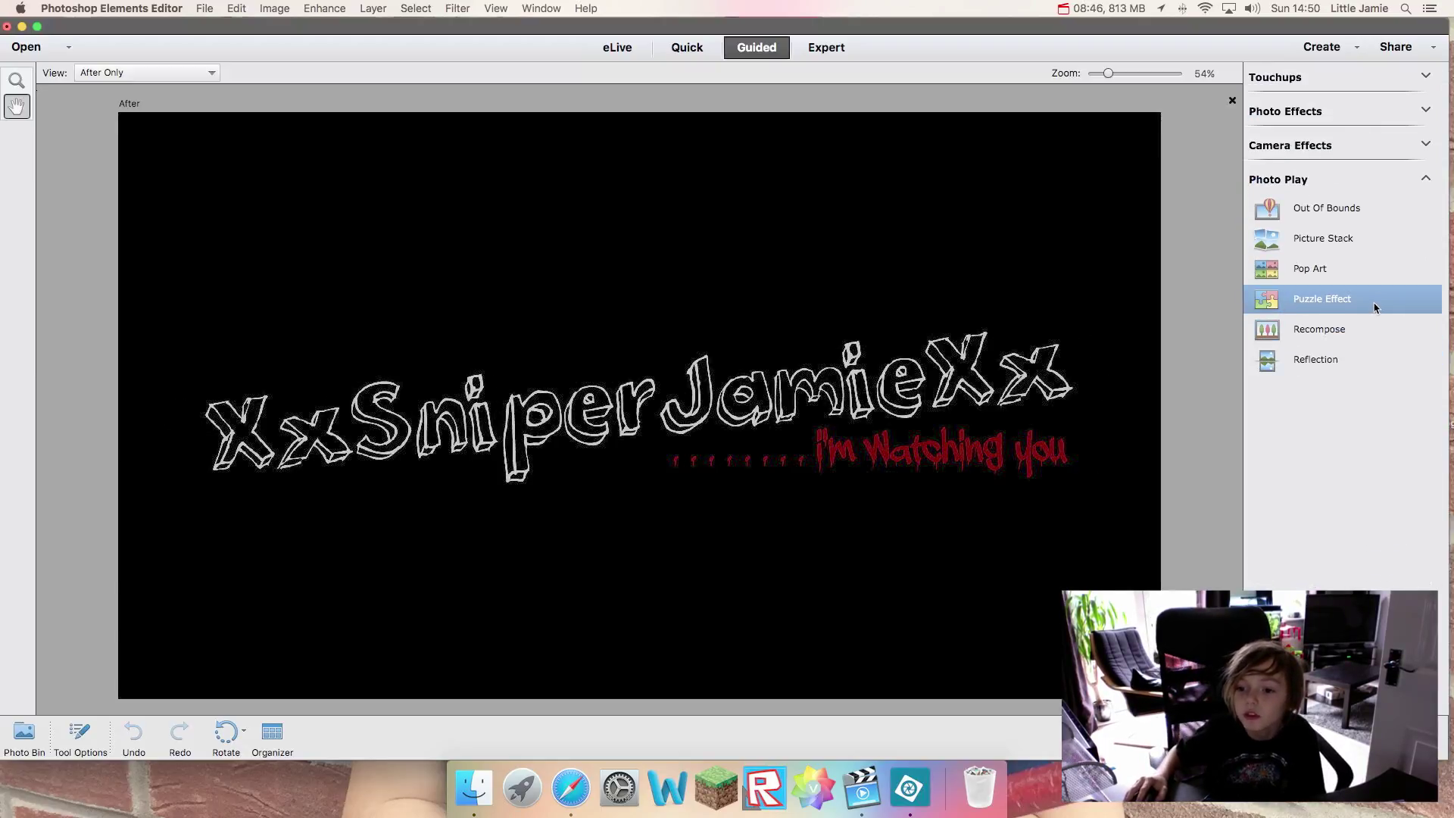
Step: Try a large-piece Puzzle Effect, extracting the top-centre piece and moving it lower
left_click(1367, 303)
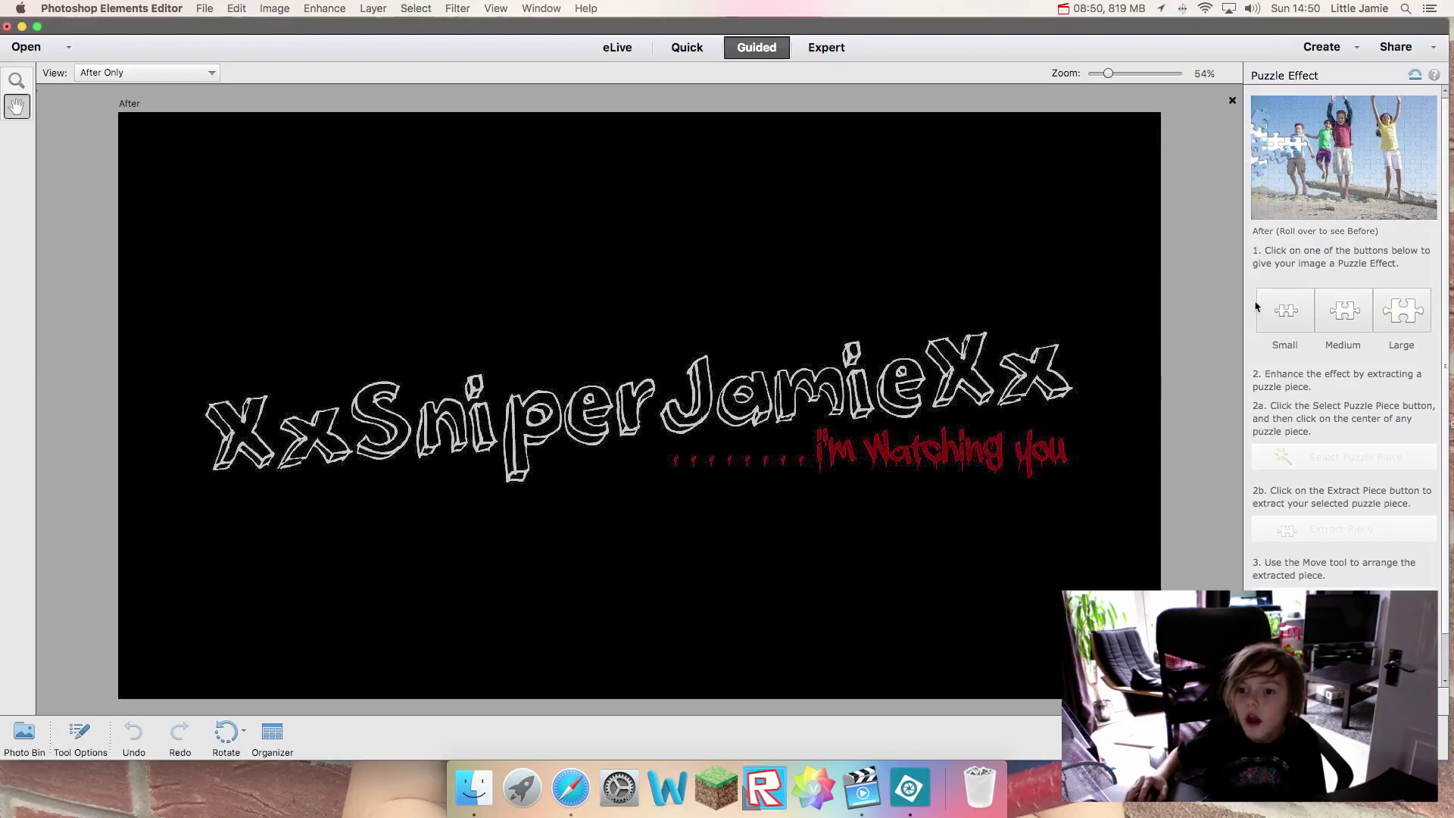
left_click(1285, 311)
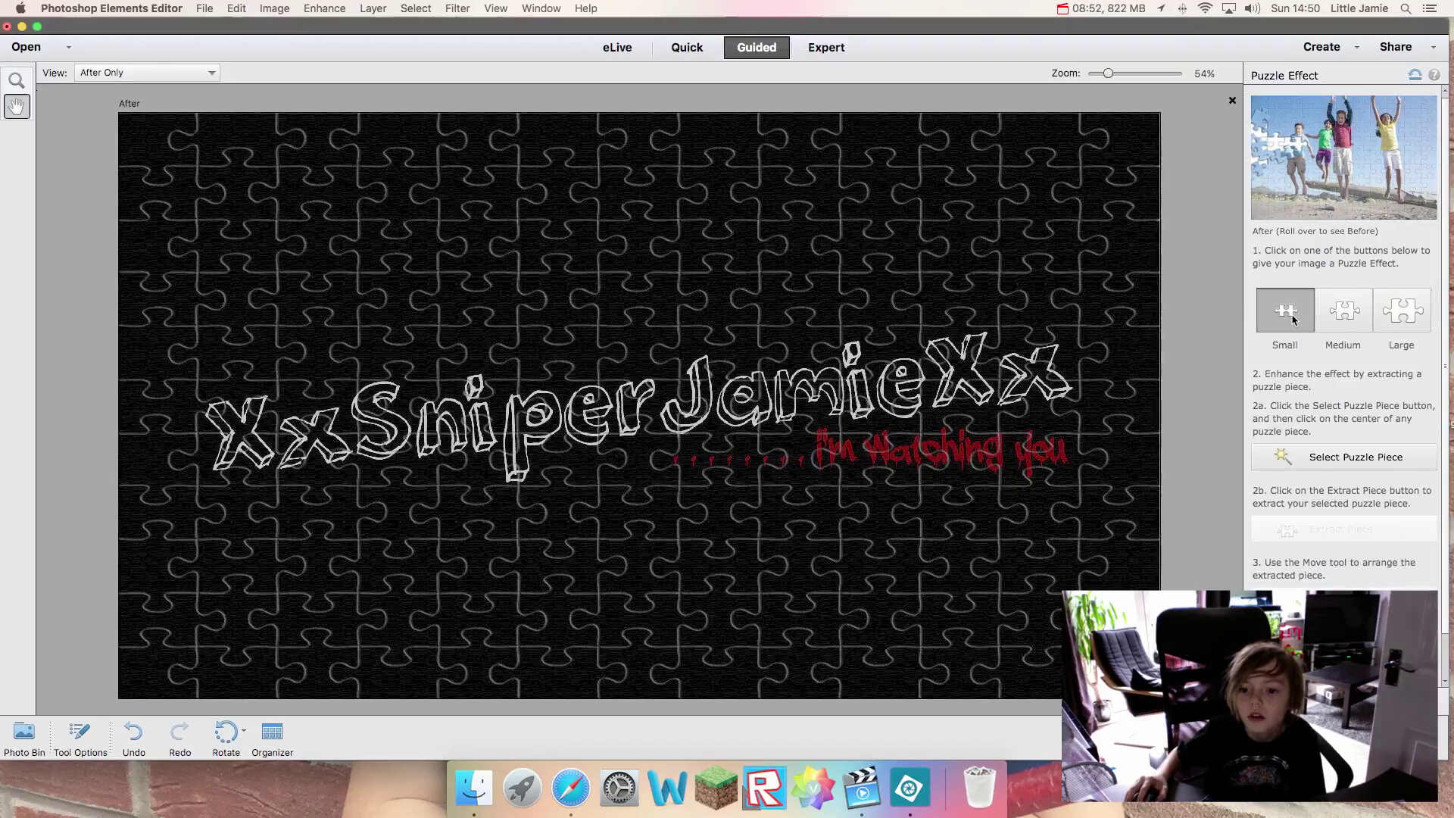
left_click(1344, 311)
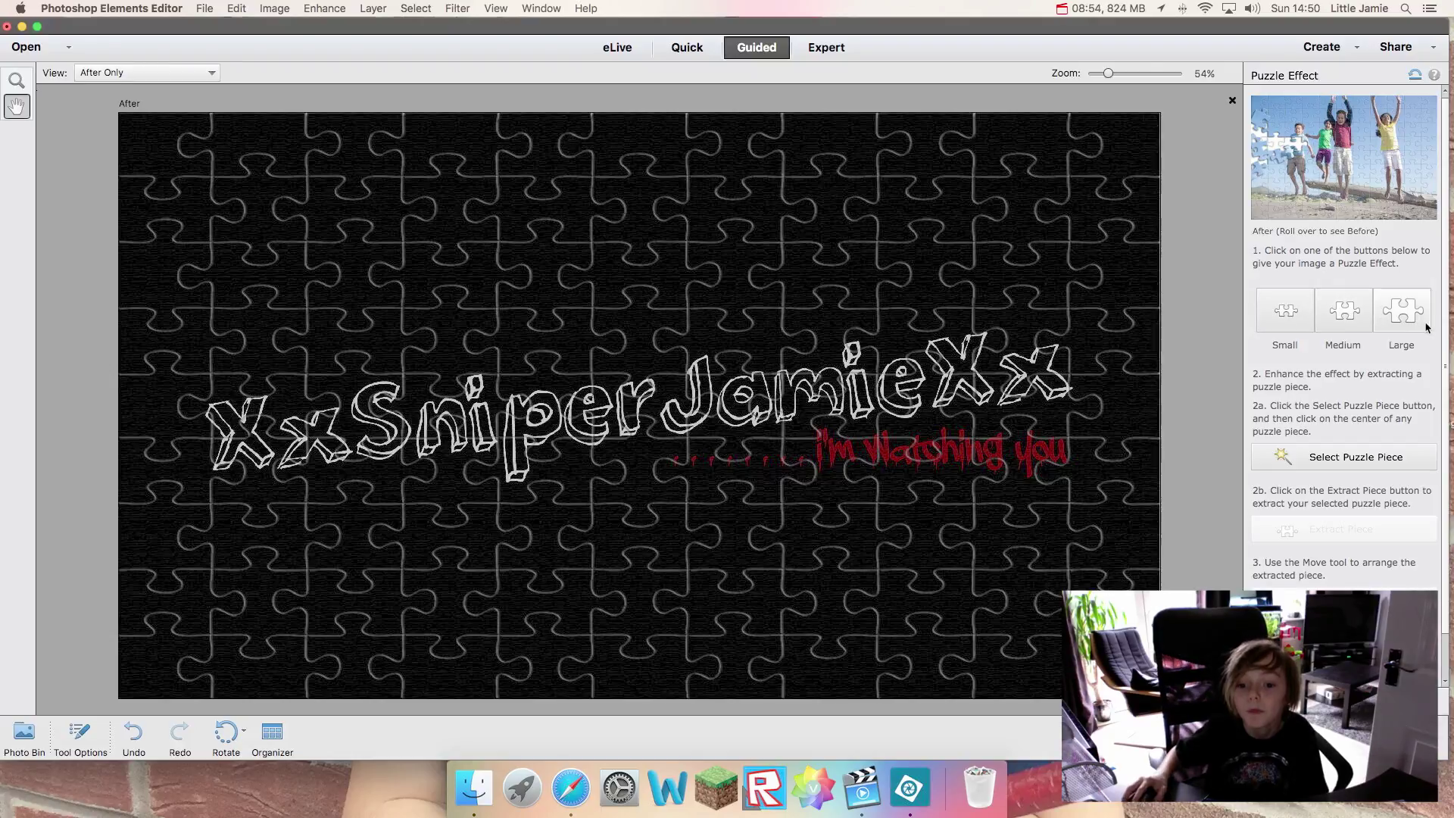
left_click(1423, 322)
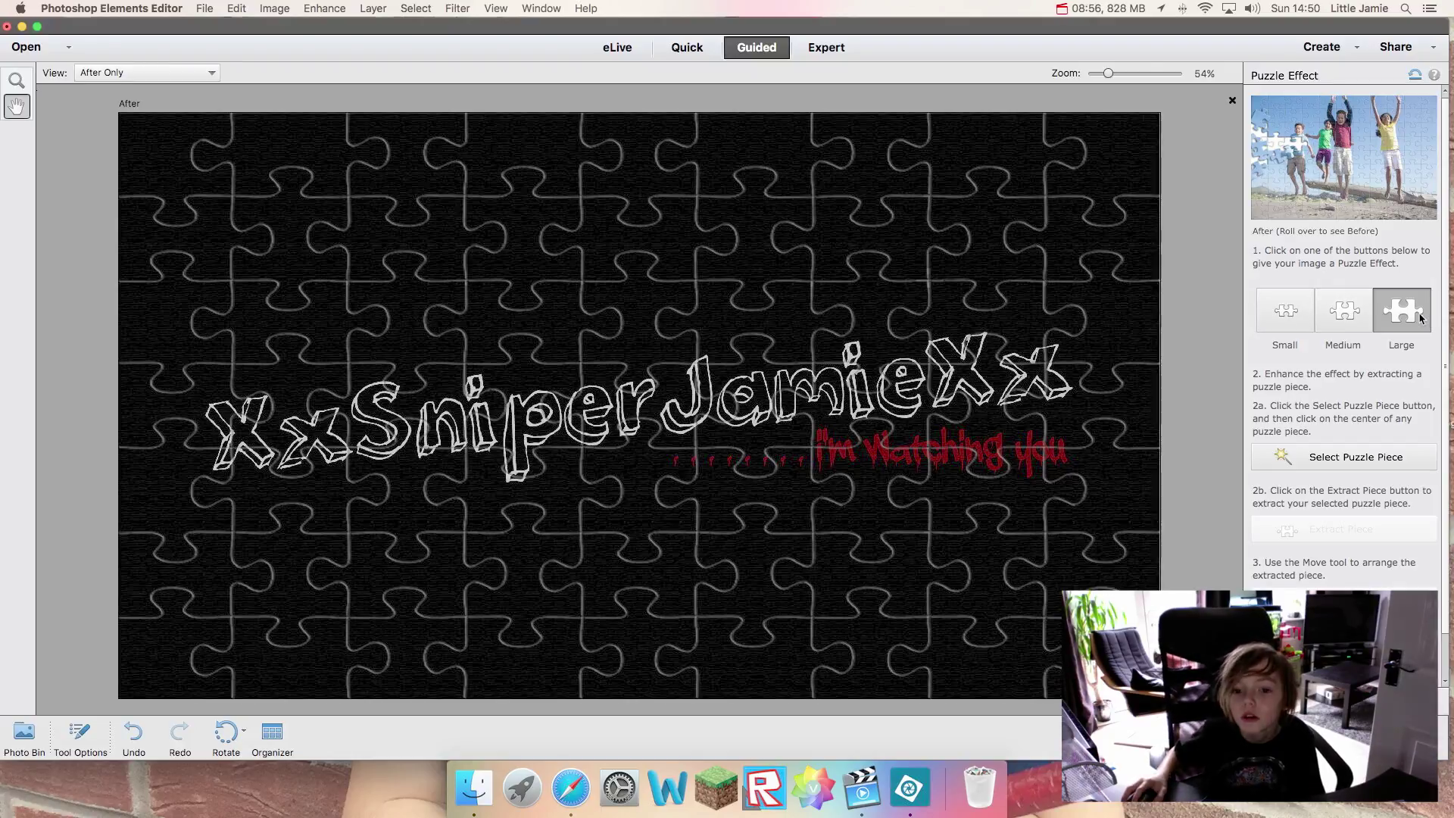
left_click(1350, 458)
left_click(948, 271)
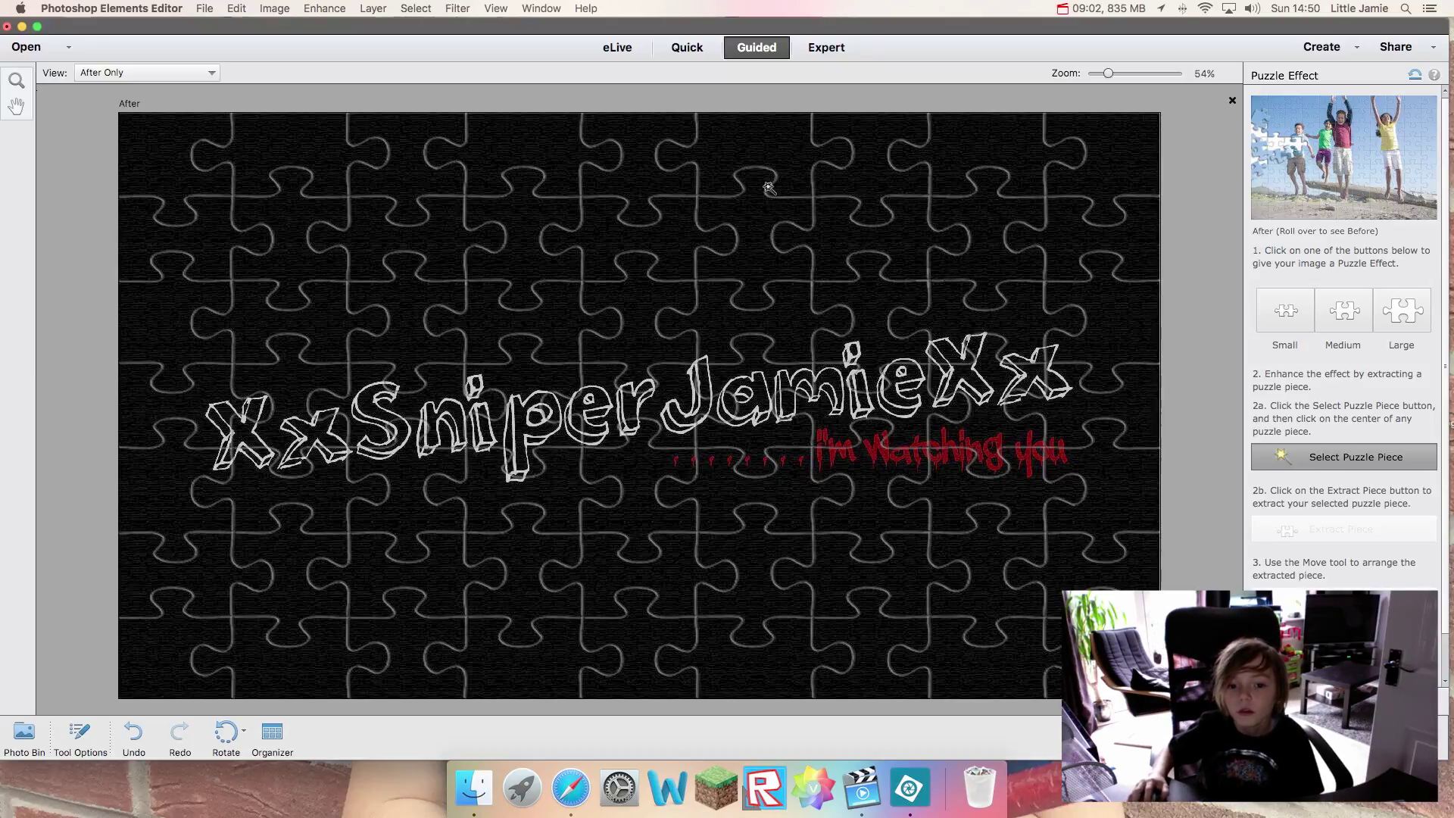
left_click(738, 146)
left_click(1356, 529)
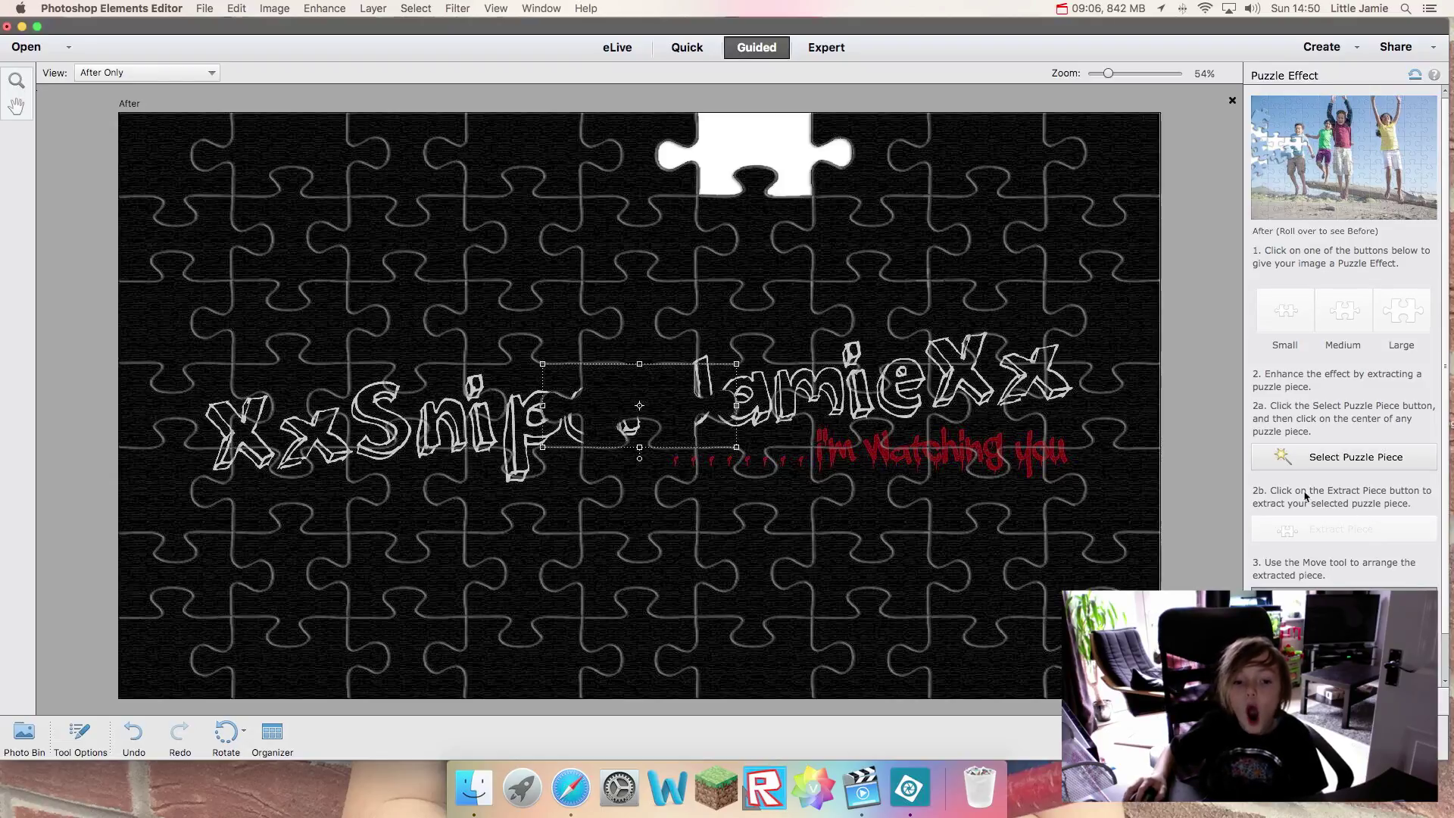
mouse_move(640, 409)
left_mouse_down()
mouse_move(791, 671)
mouse_move(888, 583)
left_mouse_up()
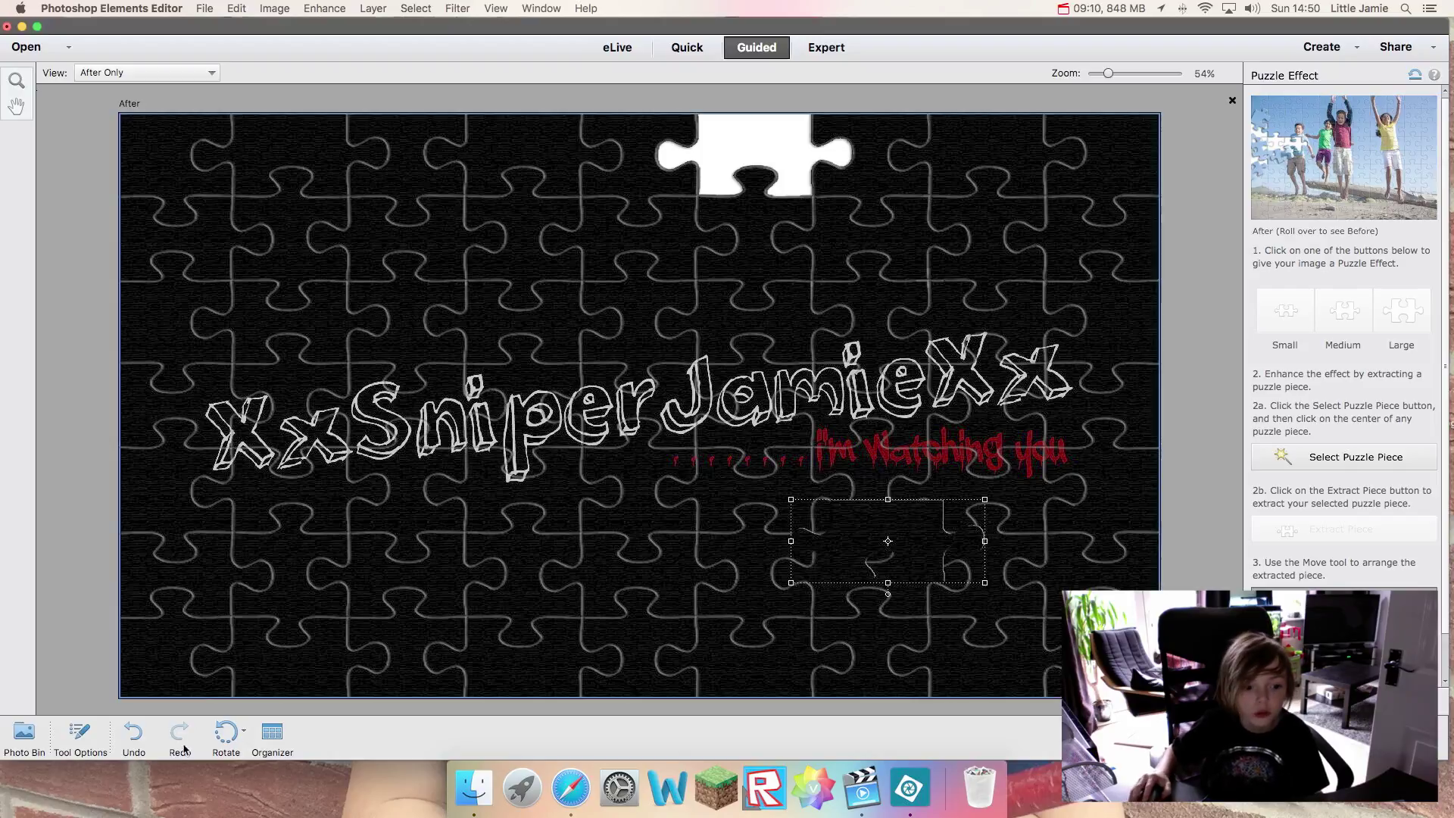
Step: Undo the piece extraction and selection, then cancel the Puzzle Effect
left_click(142, 731)
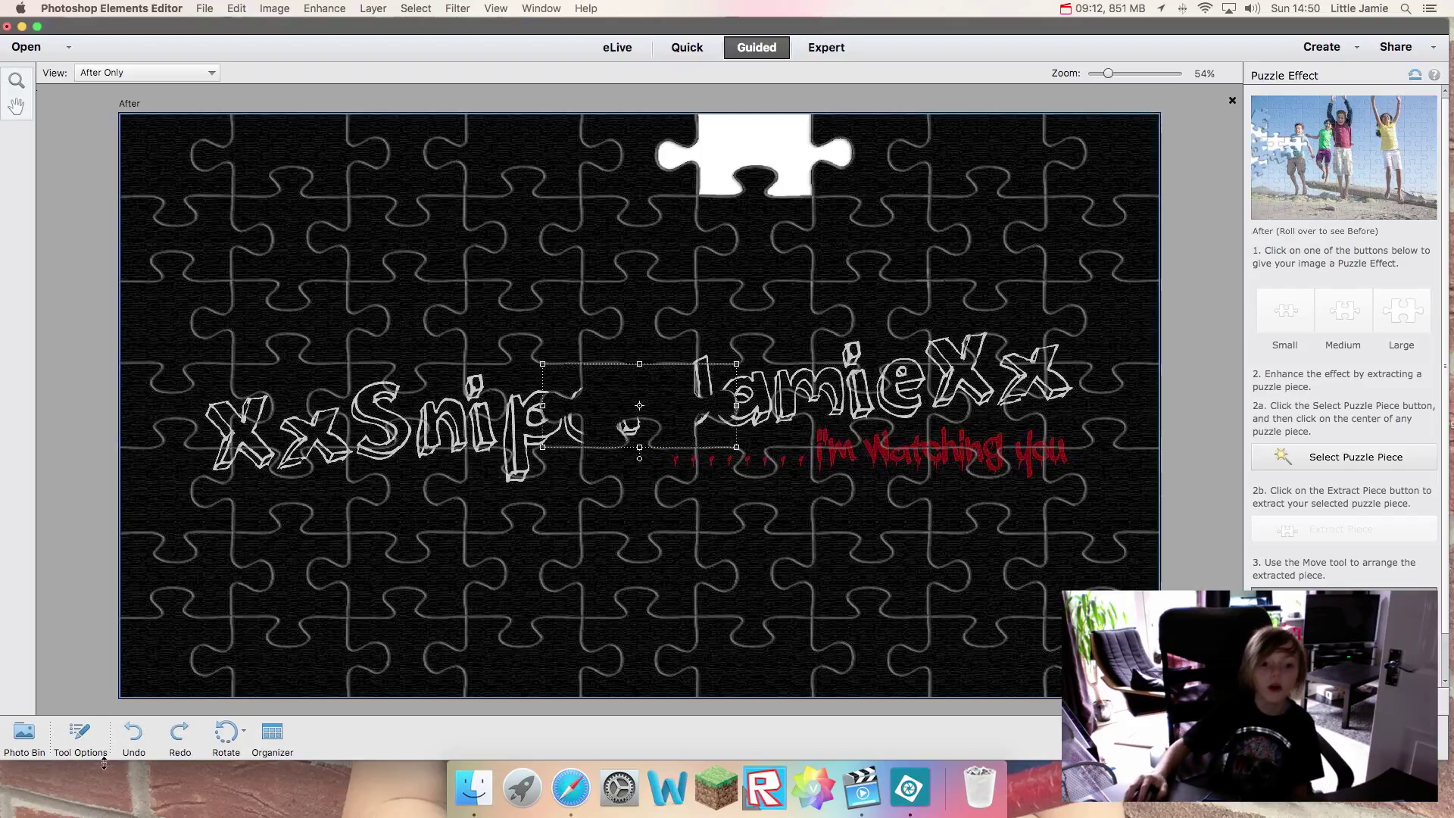
left_click(132, 733)
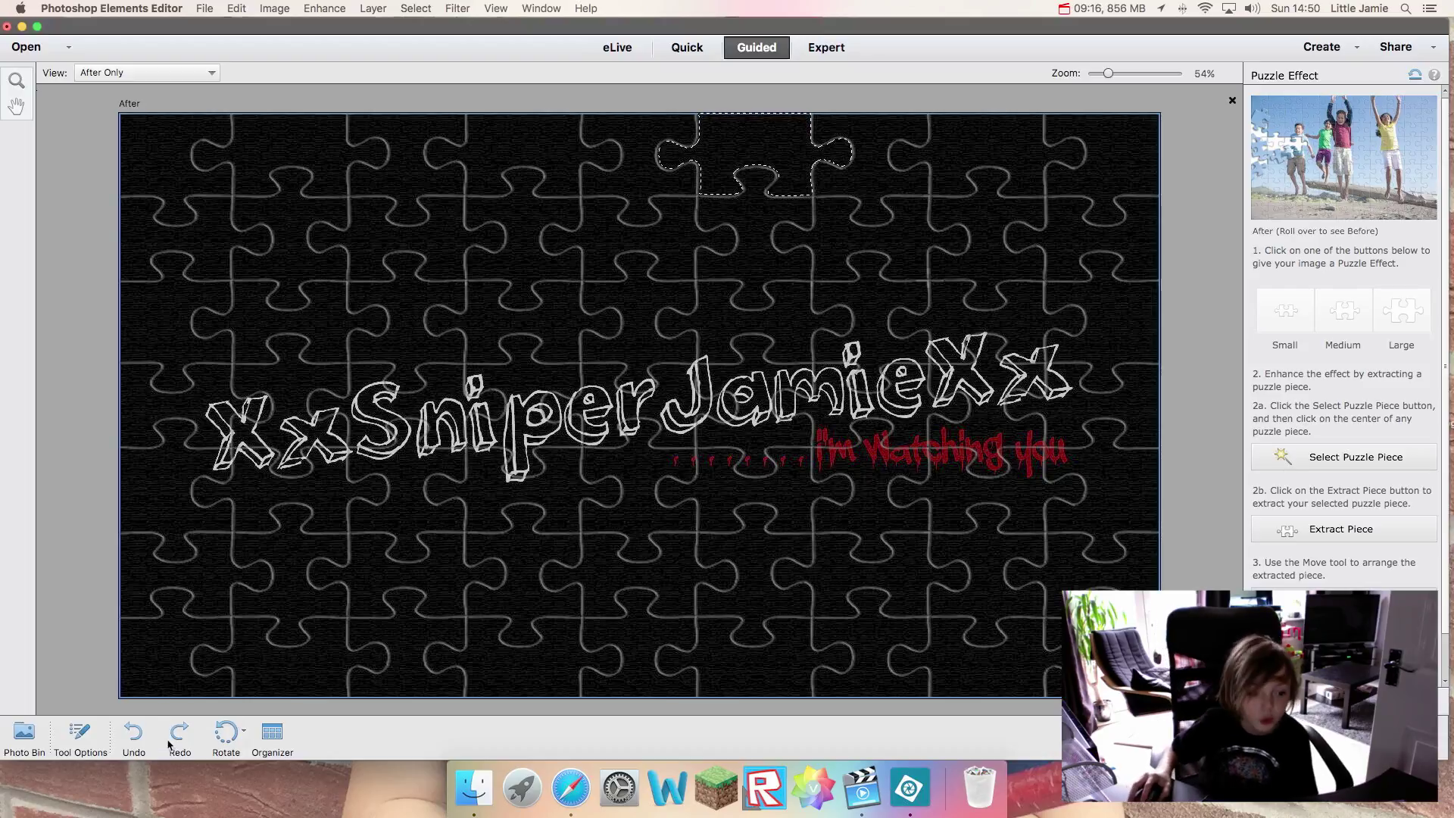
left_click(131, 733)
left_click(130, 736)
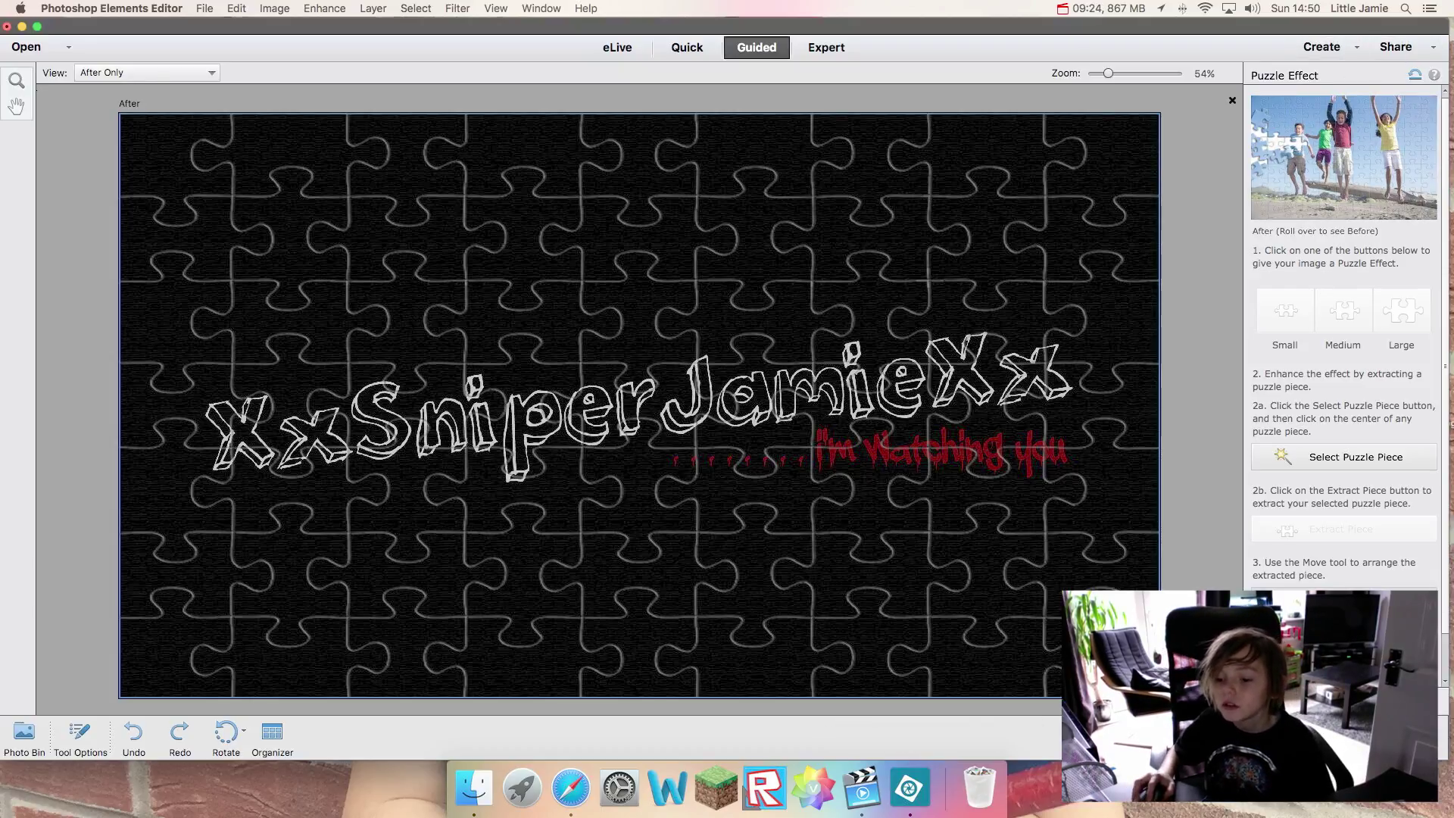
key("Escape")
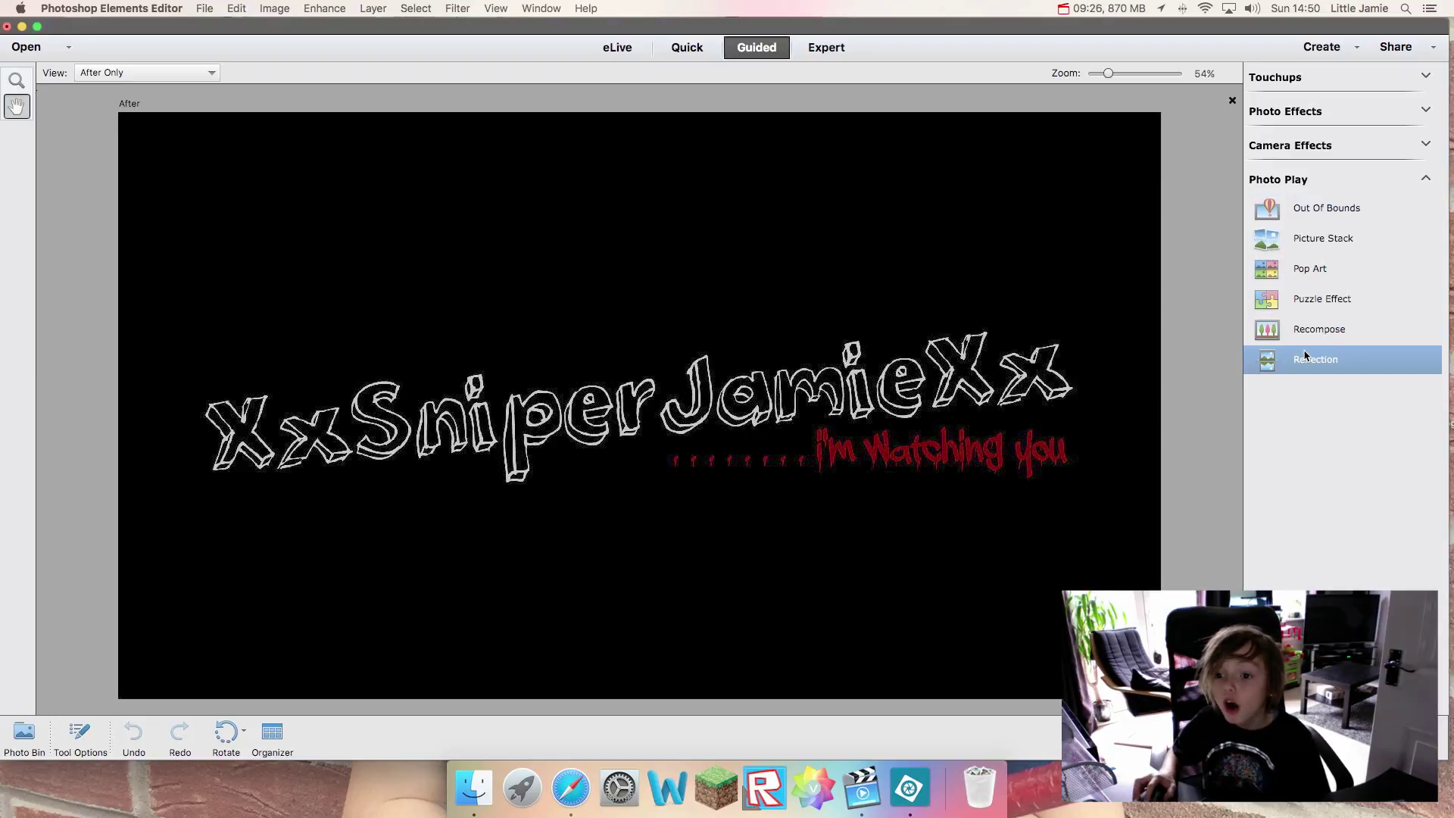
Step: Add a mirrored reflection with a grey background fill and floor
left_click(1305, 355)
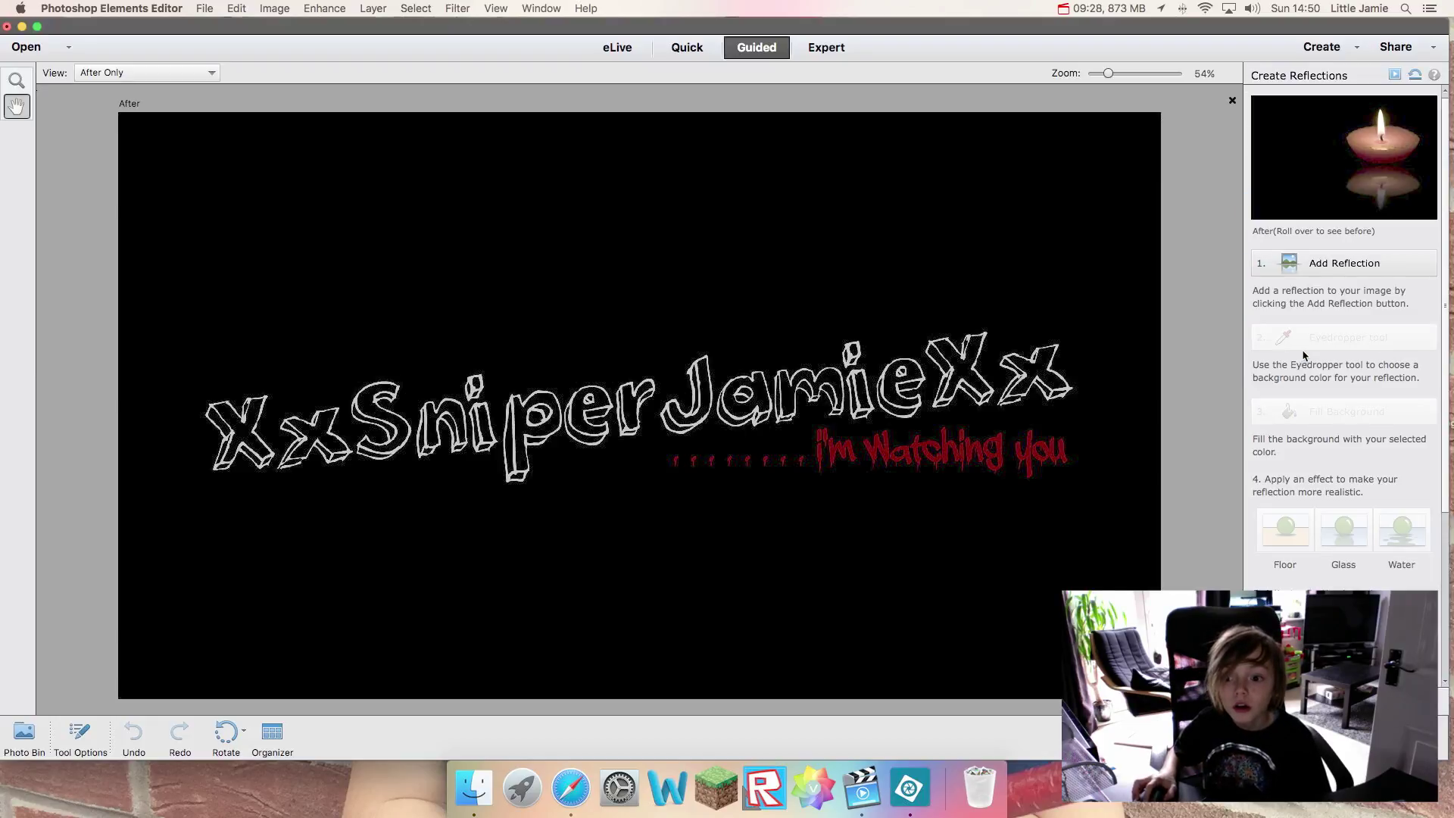
left_click(1374, 263)
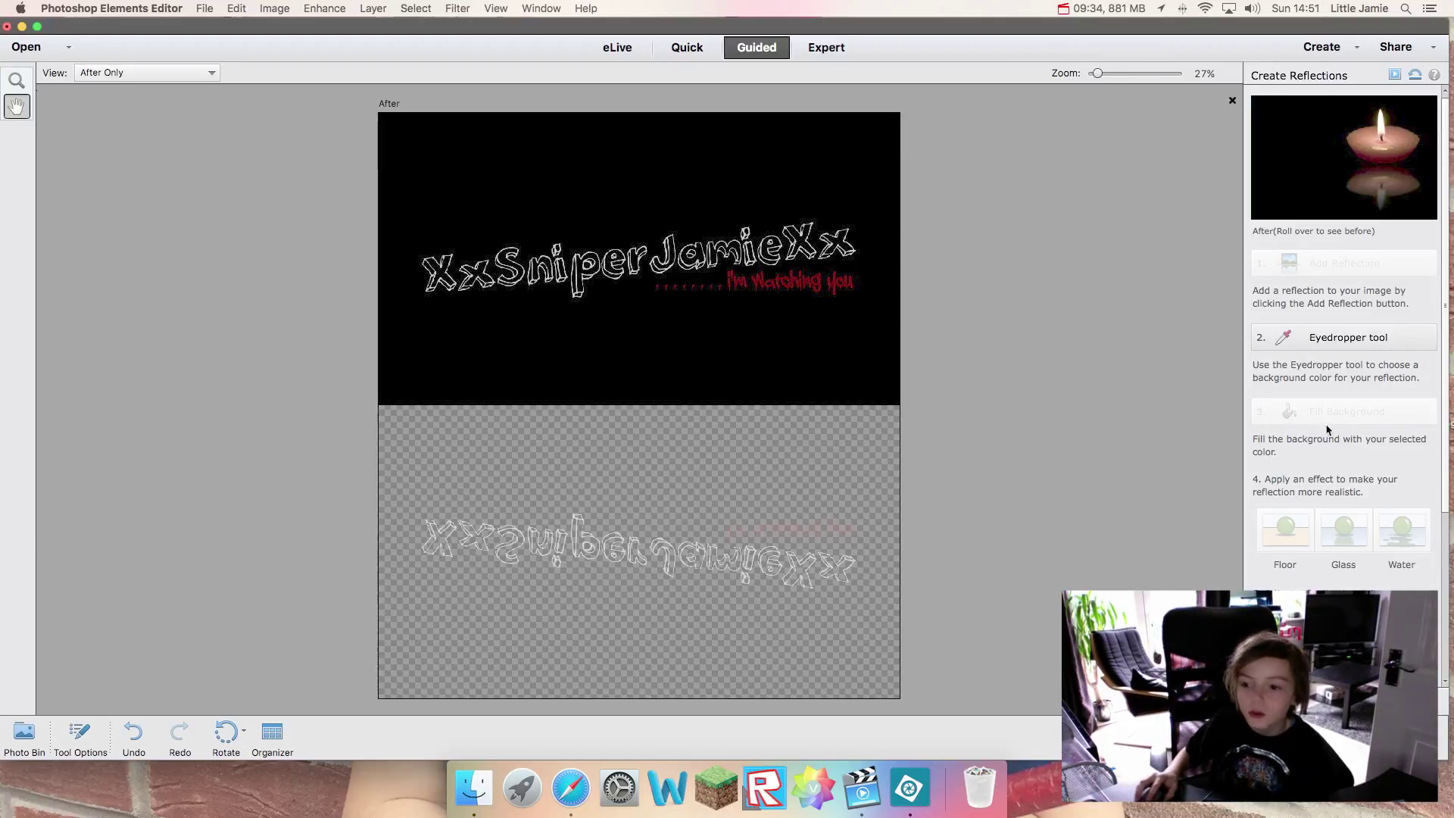
left_click(1372, 337)
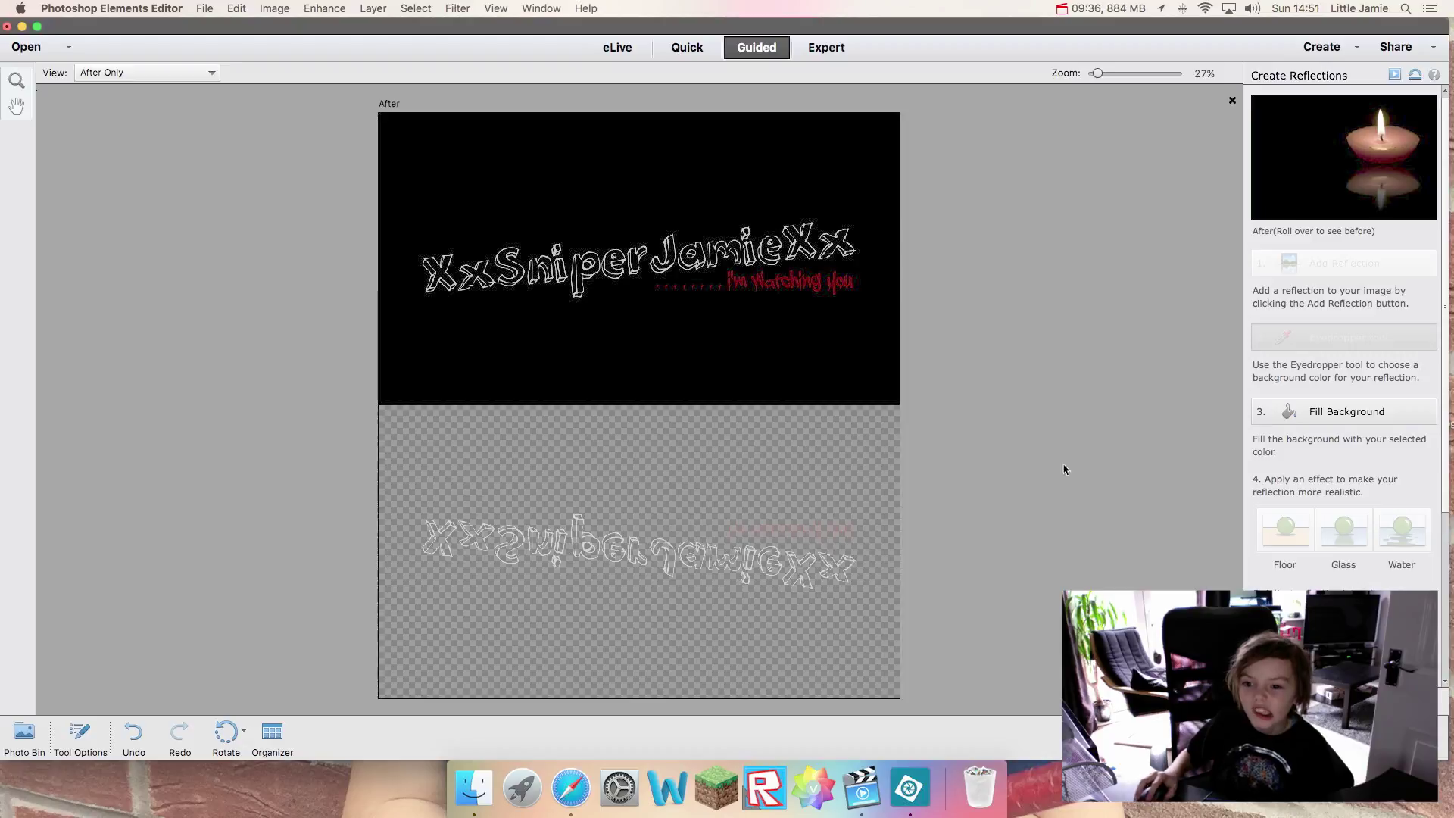
left_click(1301, 414)
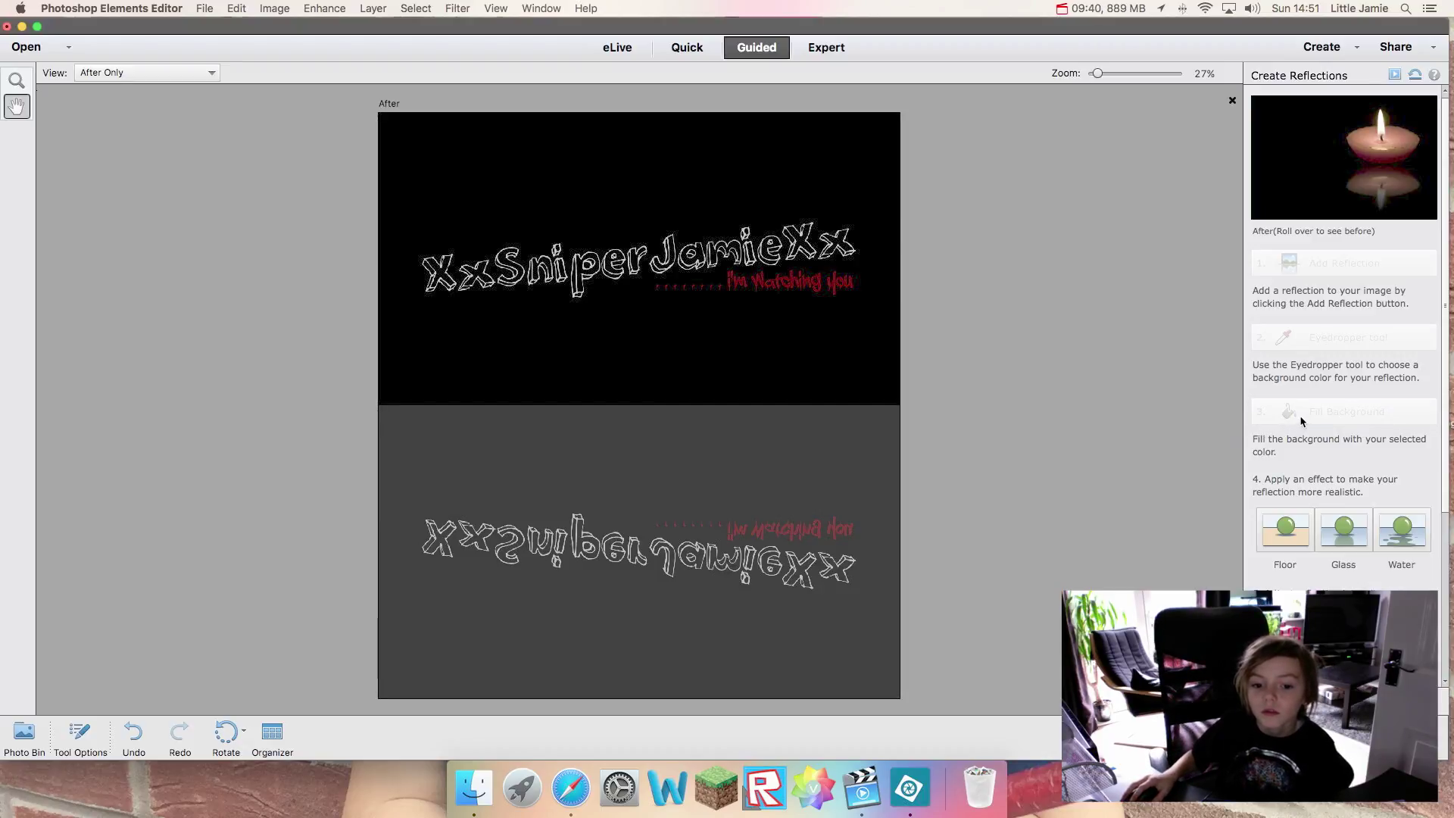
left_click(1274, 528)
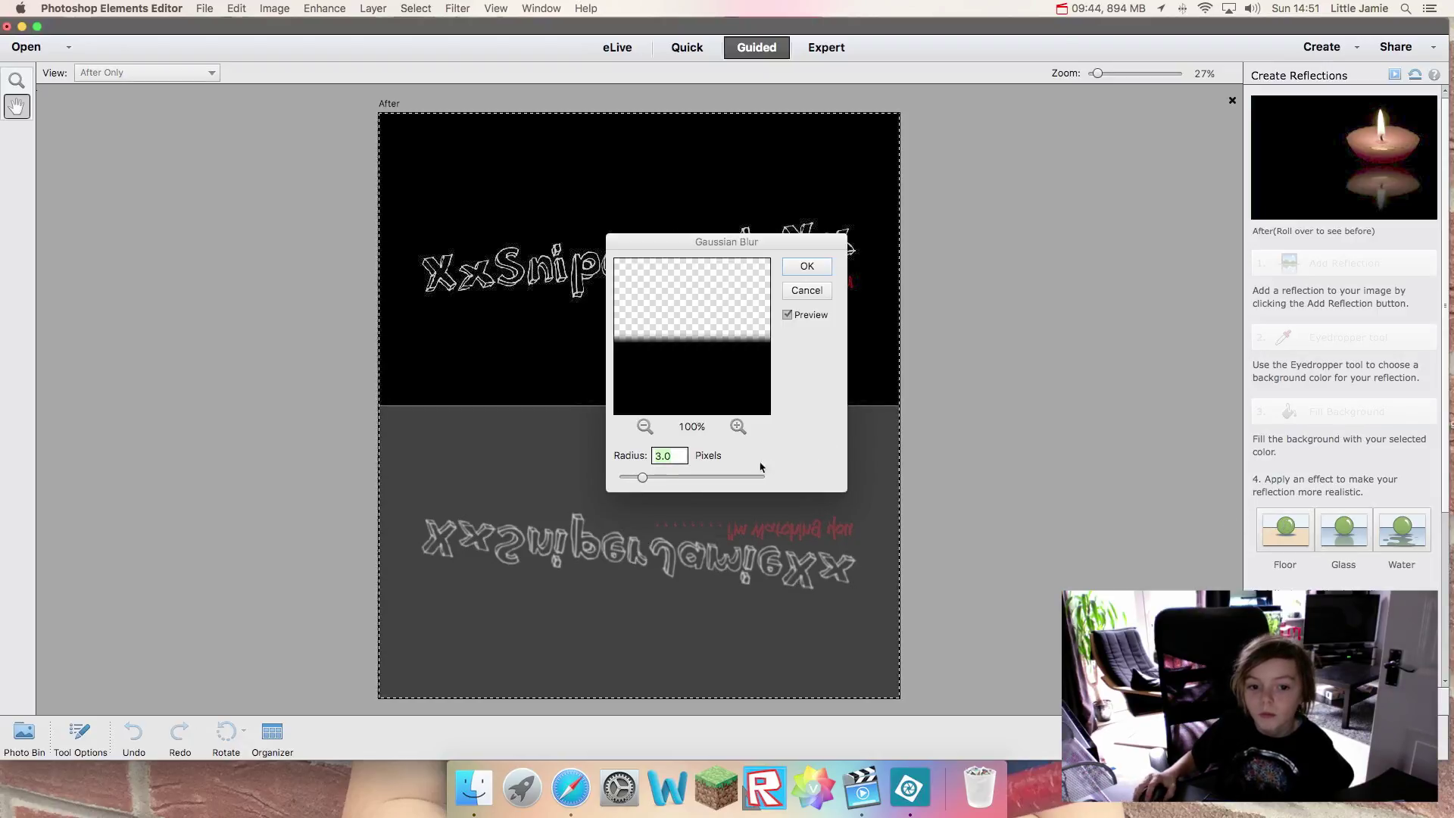
Step: Blur the reflection with a high Gaussian Blur radius
mouse_move(643, 485)
left_mouse_down()
mouse_move(772, 473)
mouse_move(619, 479)
mouse_move(819, 497)
left_mouse_up()
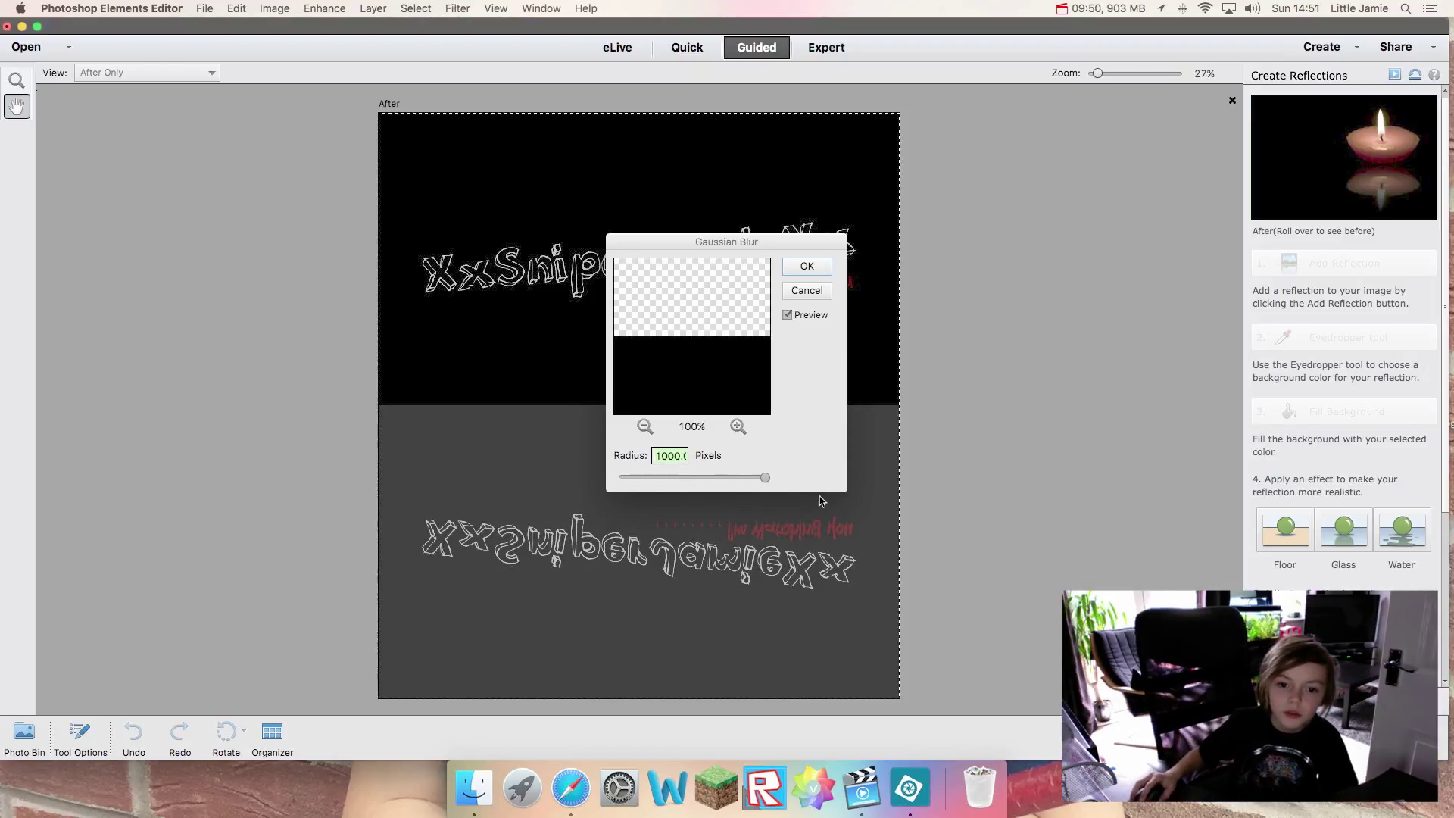
left_click_drag(684, 487, 672, 479)
left_click(807, 265)
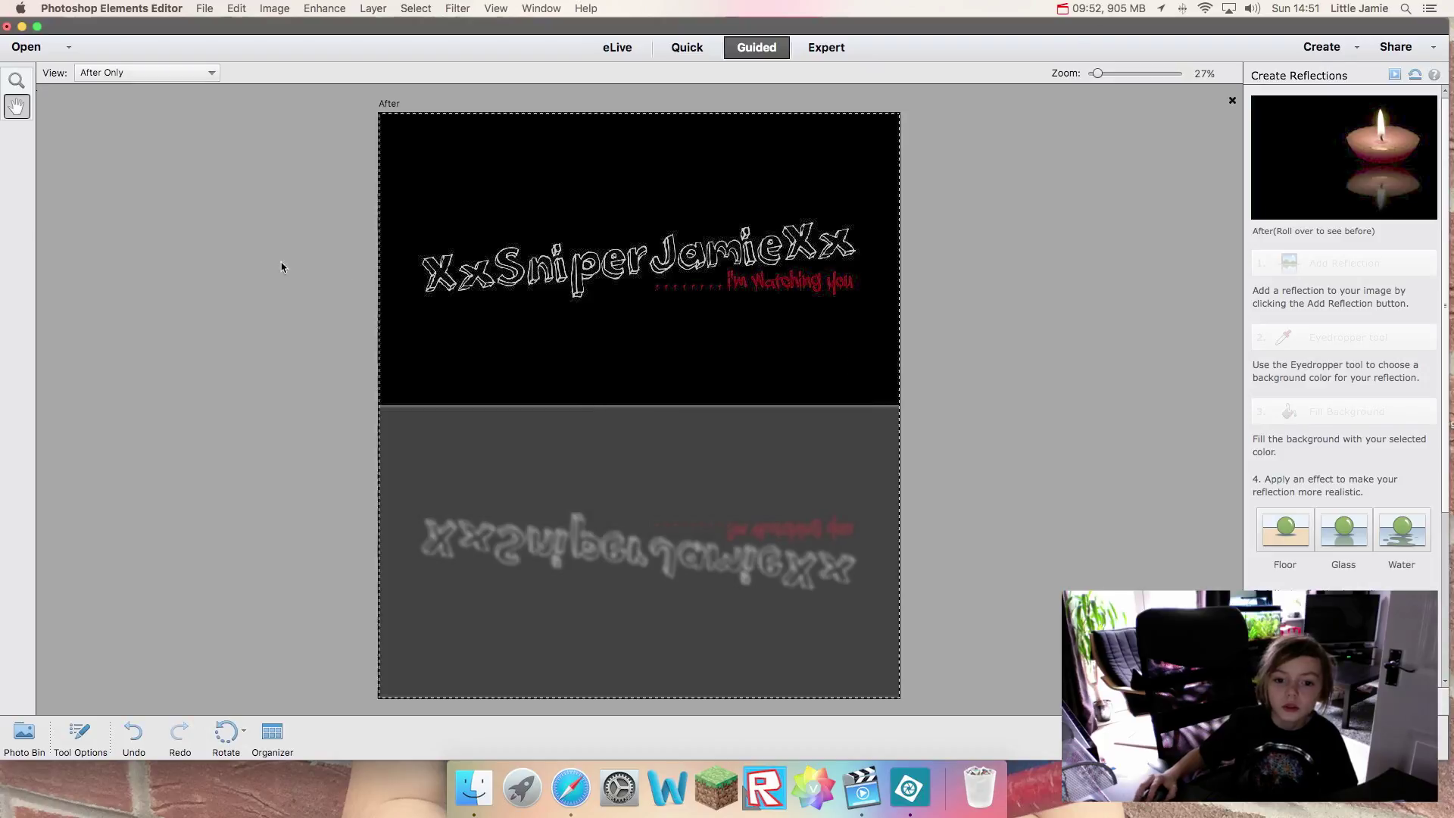
left_click(1338, 527)
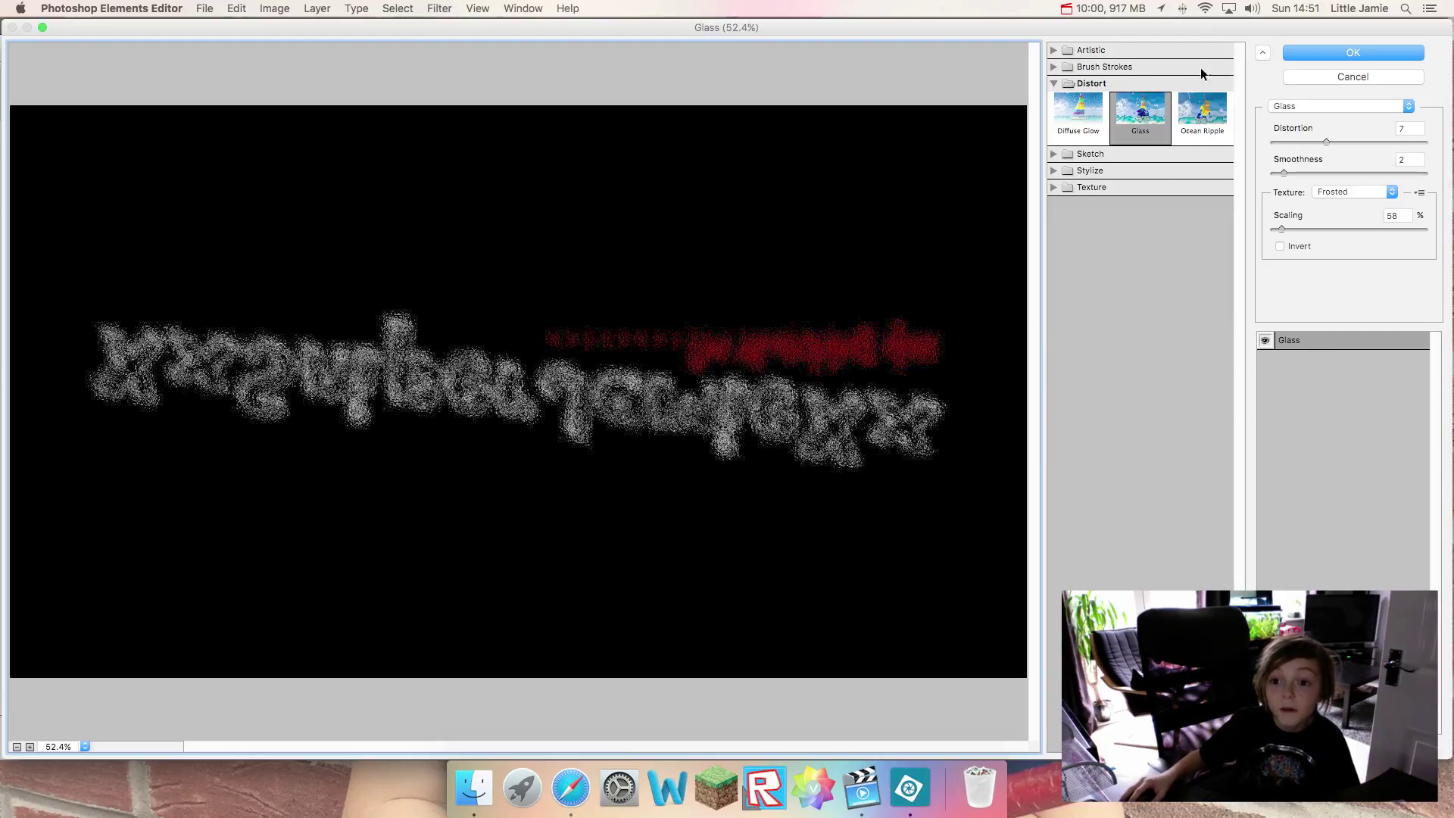
Step: Compare Diffuse Glow, Glass and Ocean Ripple, then apply Diffuse Glow to the reflection
left_click(1078, 109)
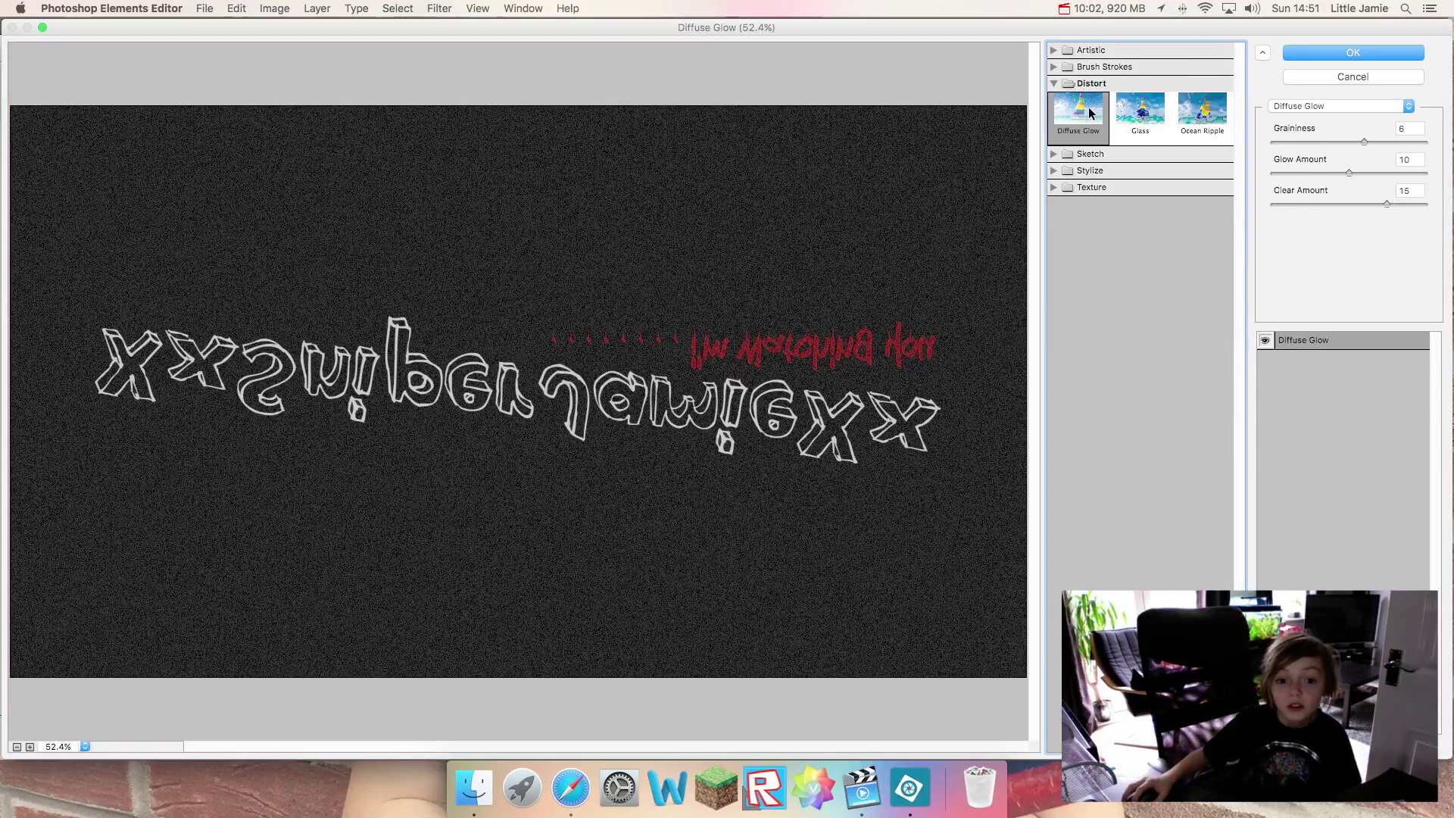
left_click(1123, 111)
left_click(1204, 113)
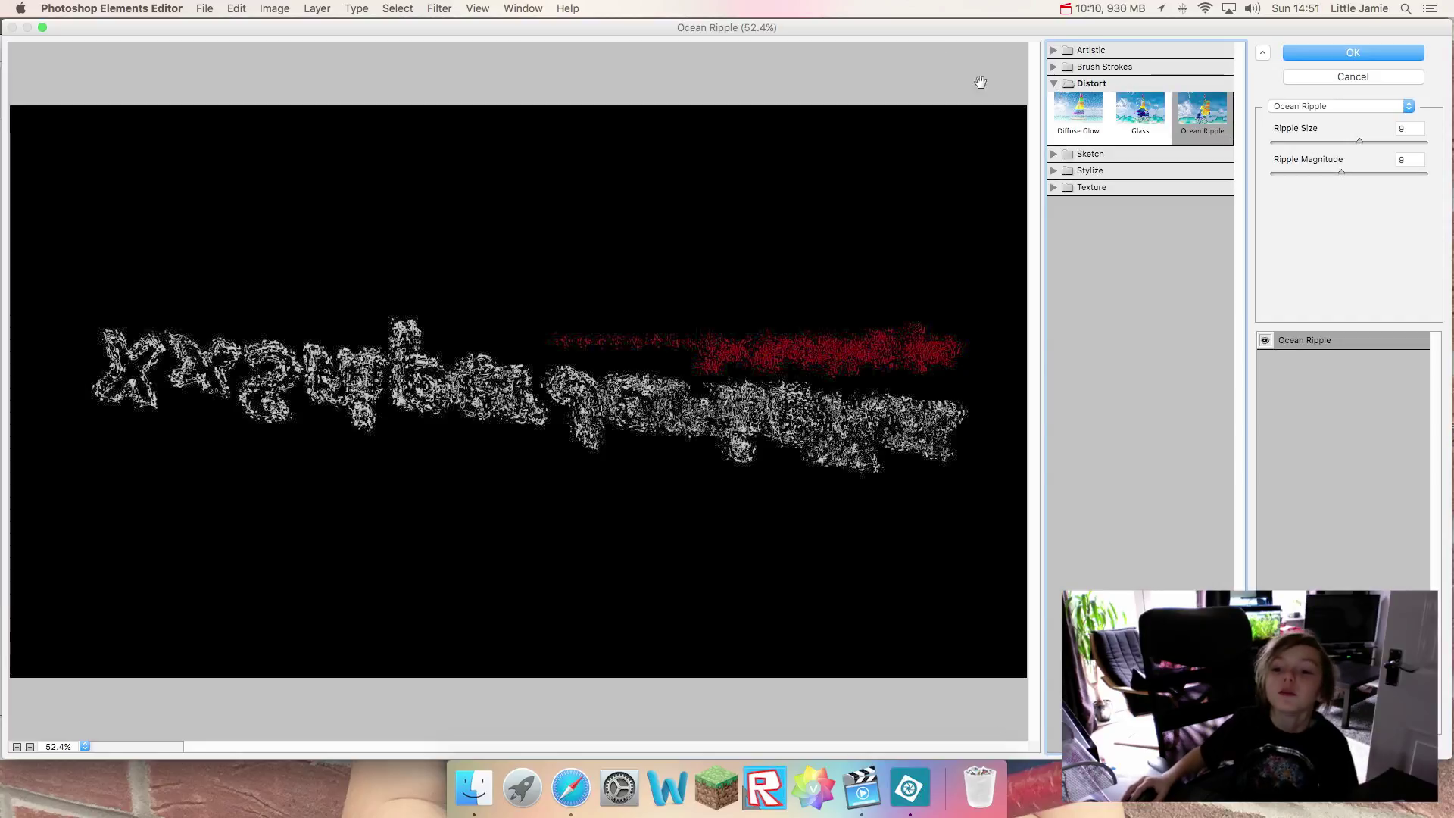
left_click(1136, 125)
left_click(1076, 124)
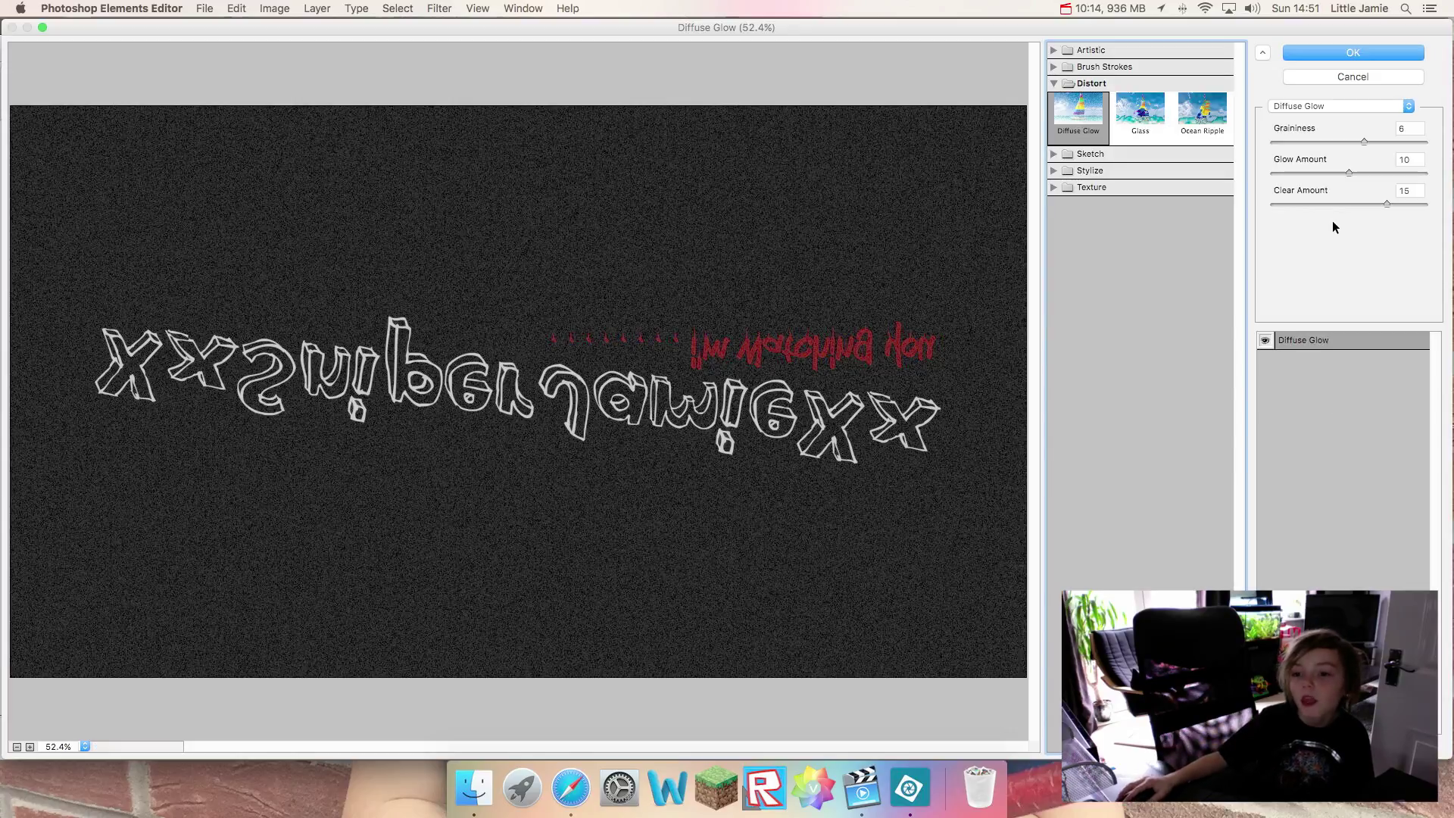
left_click(1361, 56)
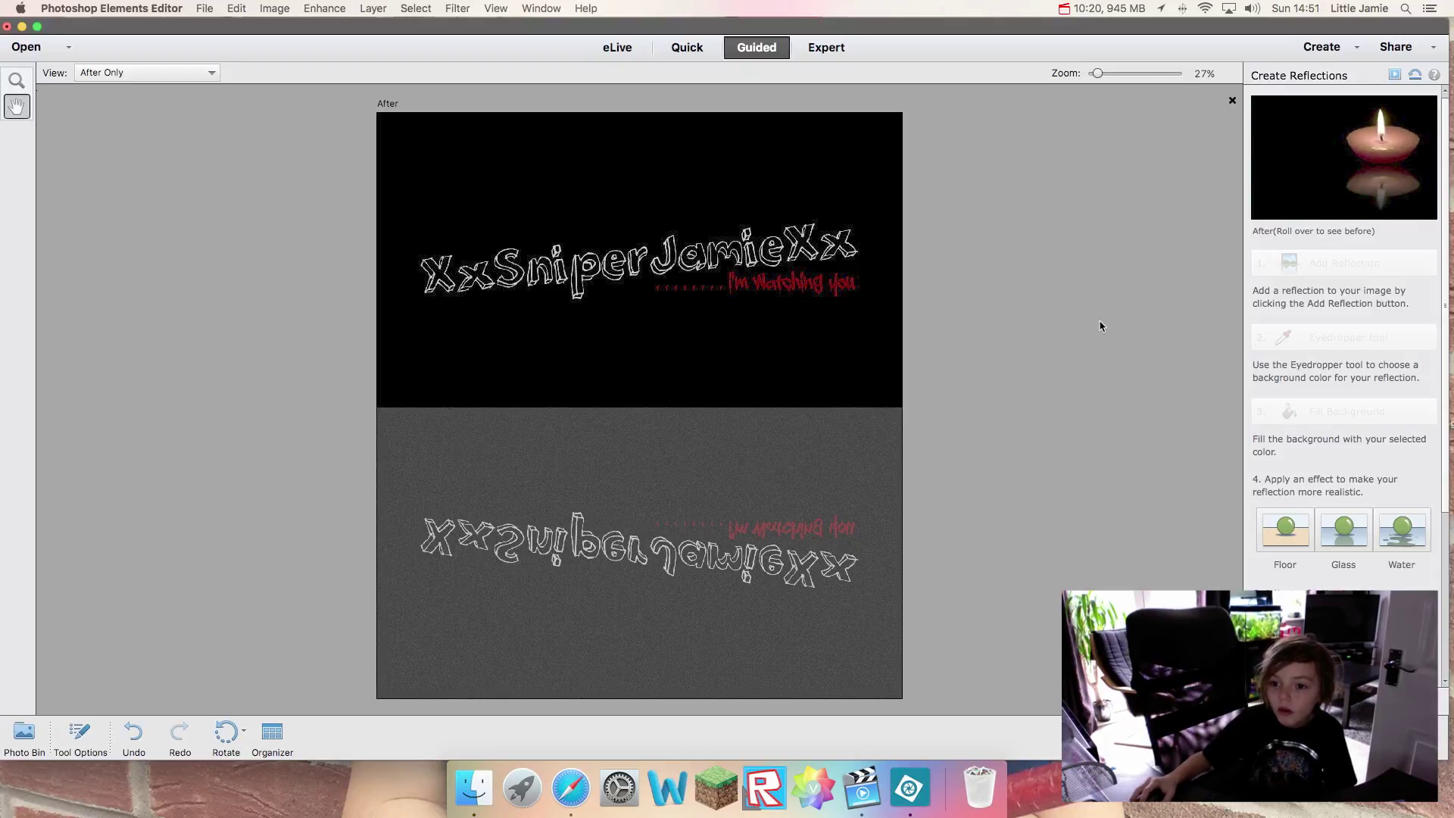
Step: Apply the Water ripple to the reflection, accepting the Ripple filter settings
left_click(1391, 537)
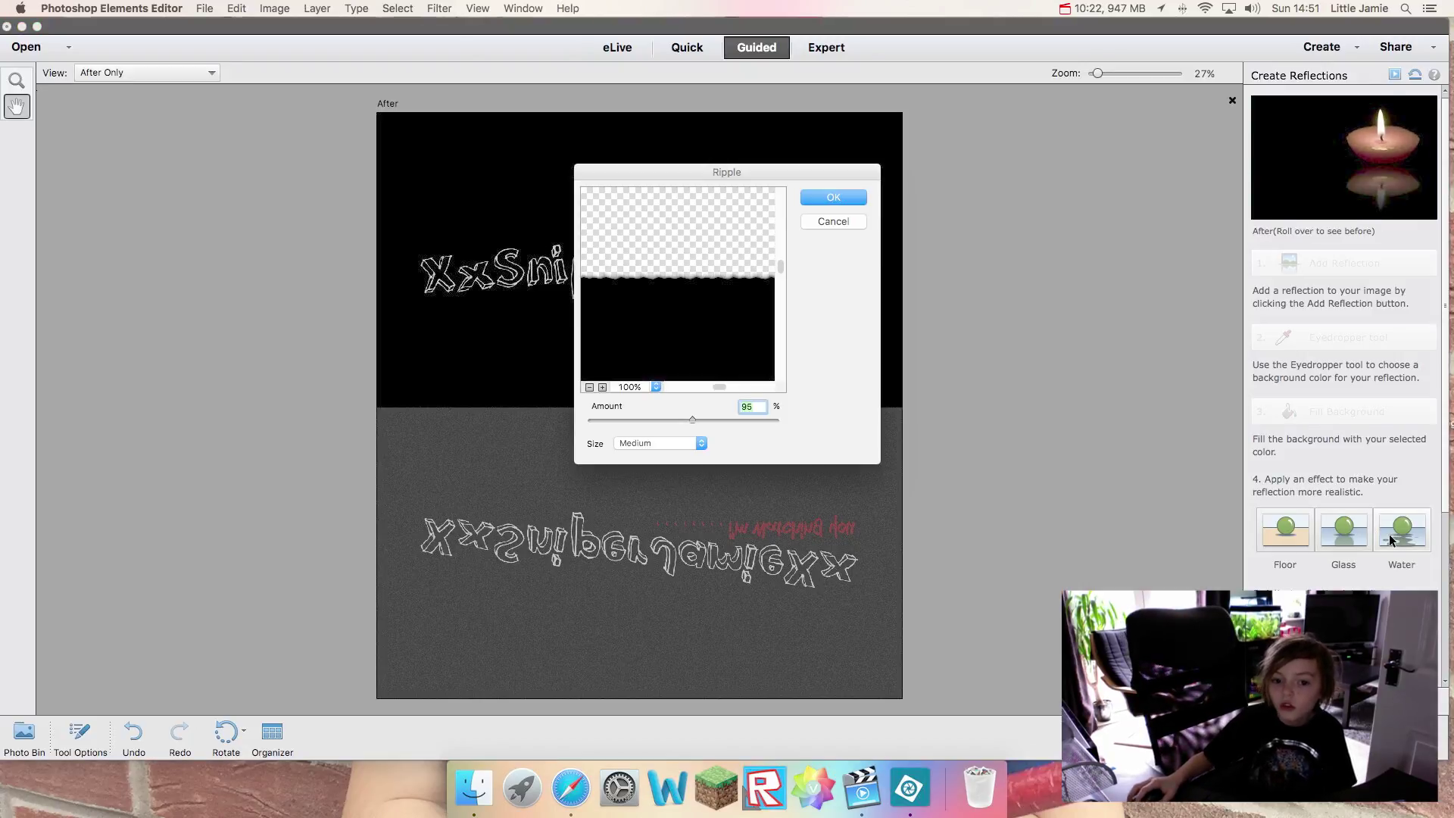
left_click(833, 198)
left_click(826, 248)
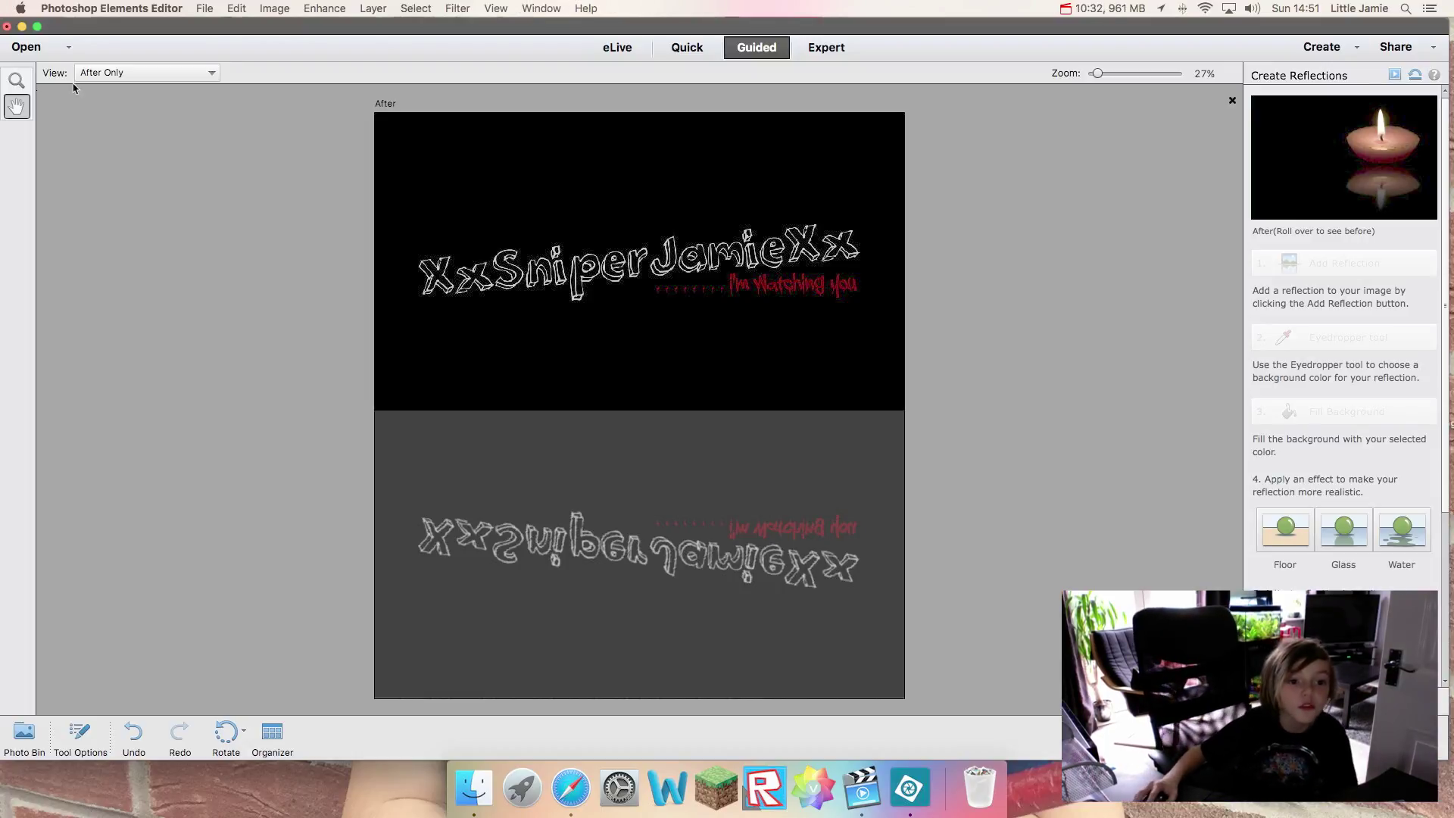
Step: Compare the Before Only and After Only views, zoom in, and keep the reflection
left_click(199, 72)
left_click(196, 88)
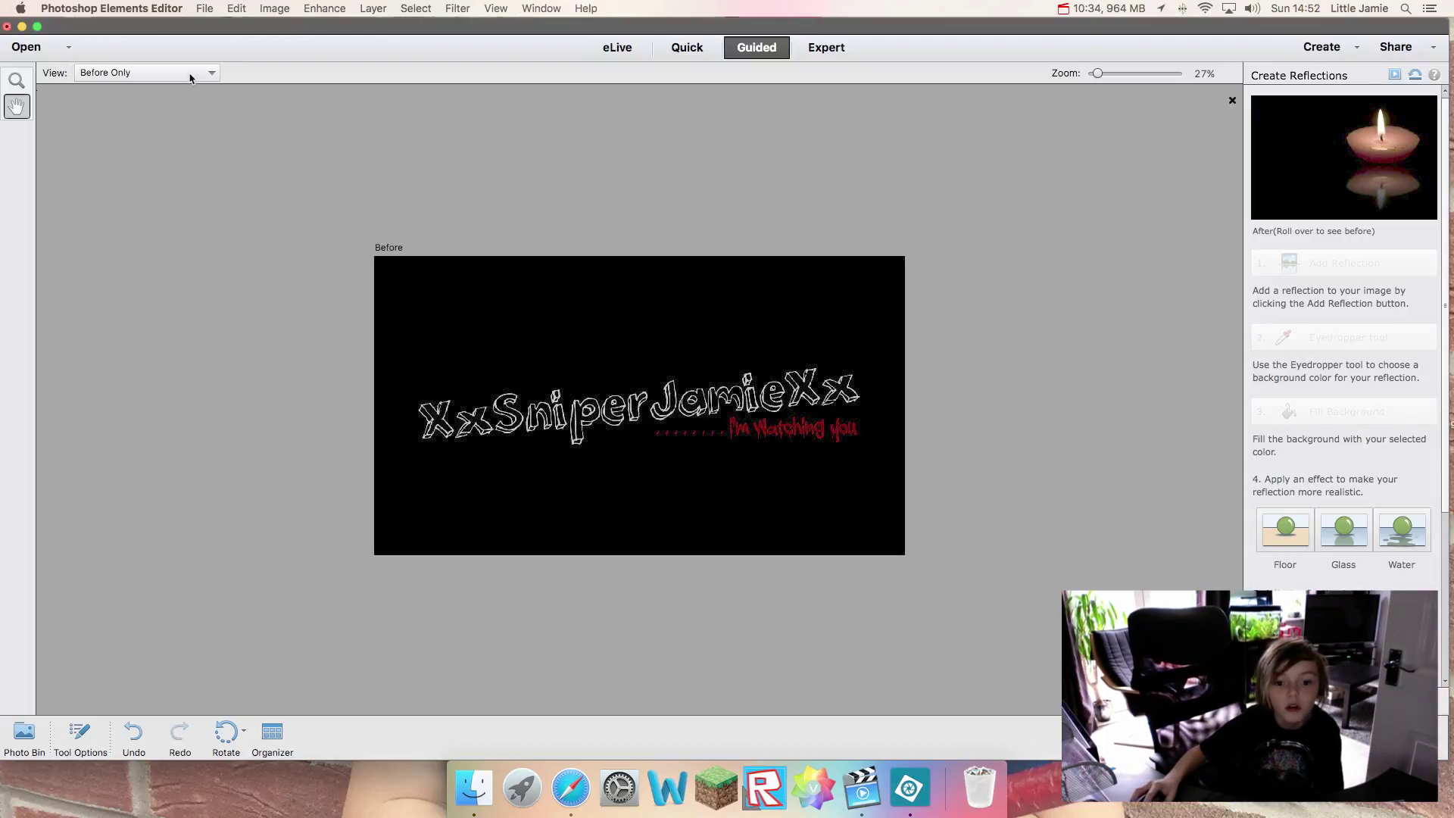
left_click(186, 73)
left_click(183, 60)
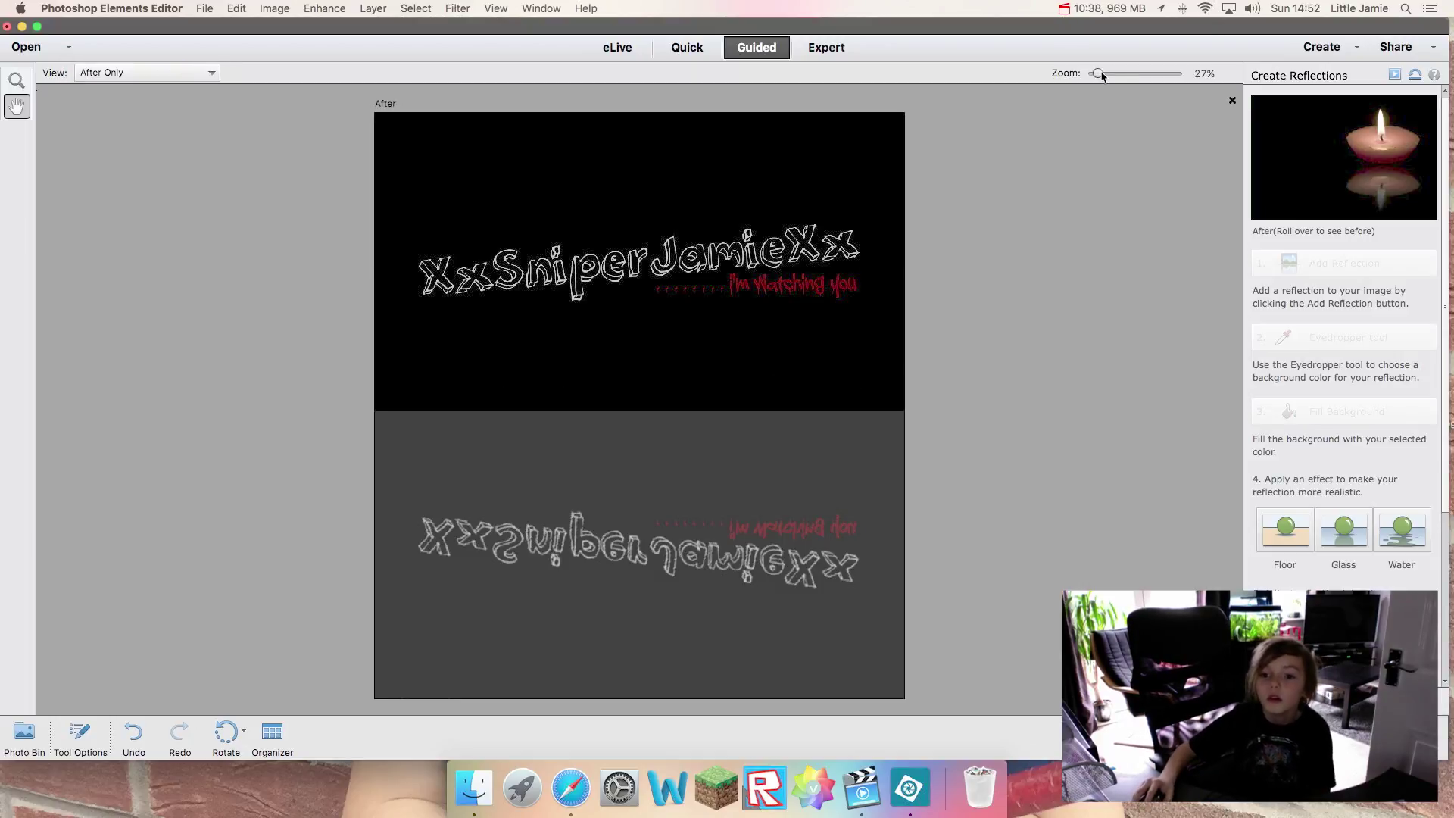
left_click_drag(1096, 74, 1102, 74)
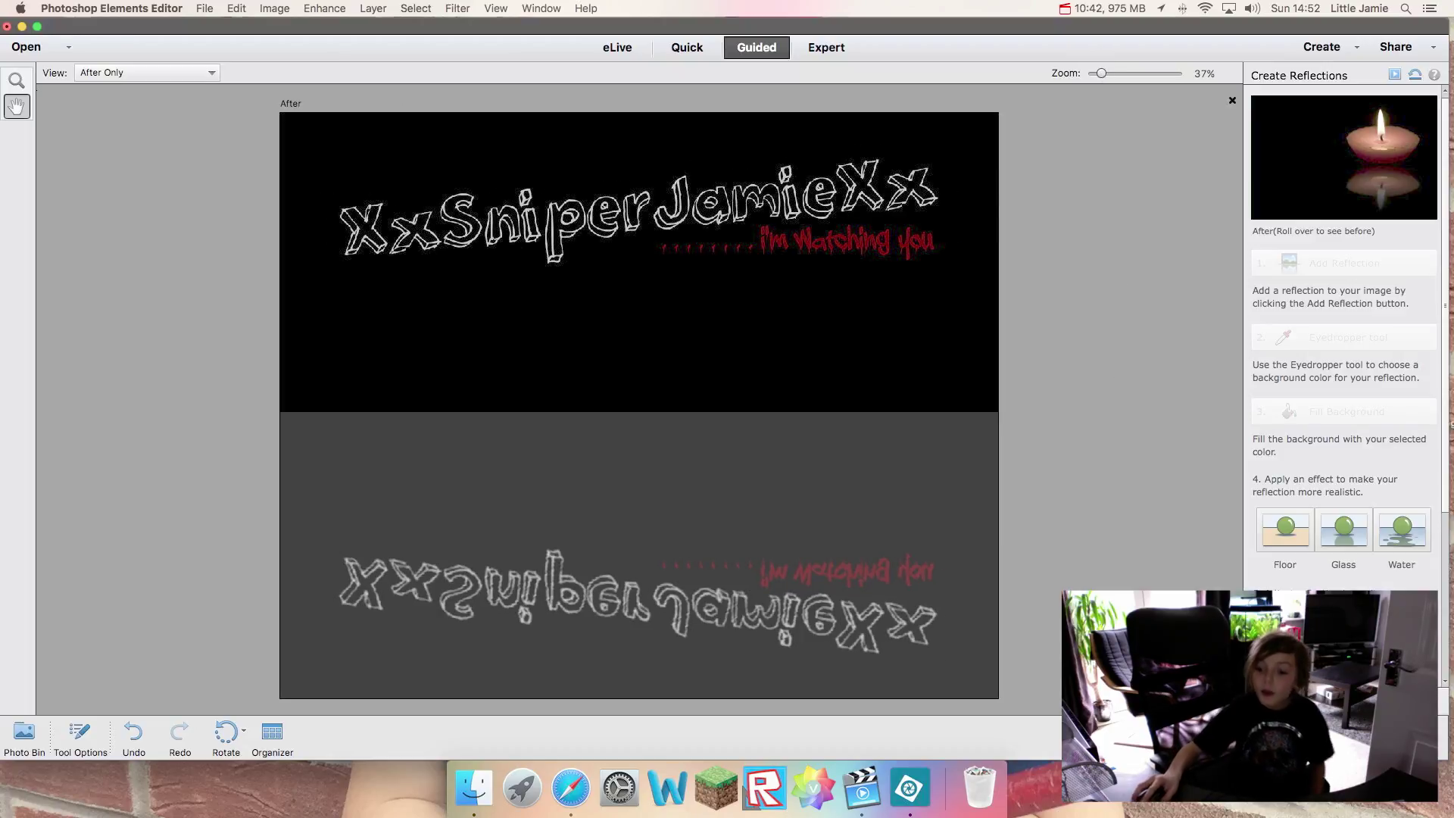
left_click(1352, 692)
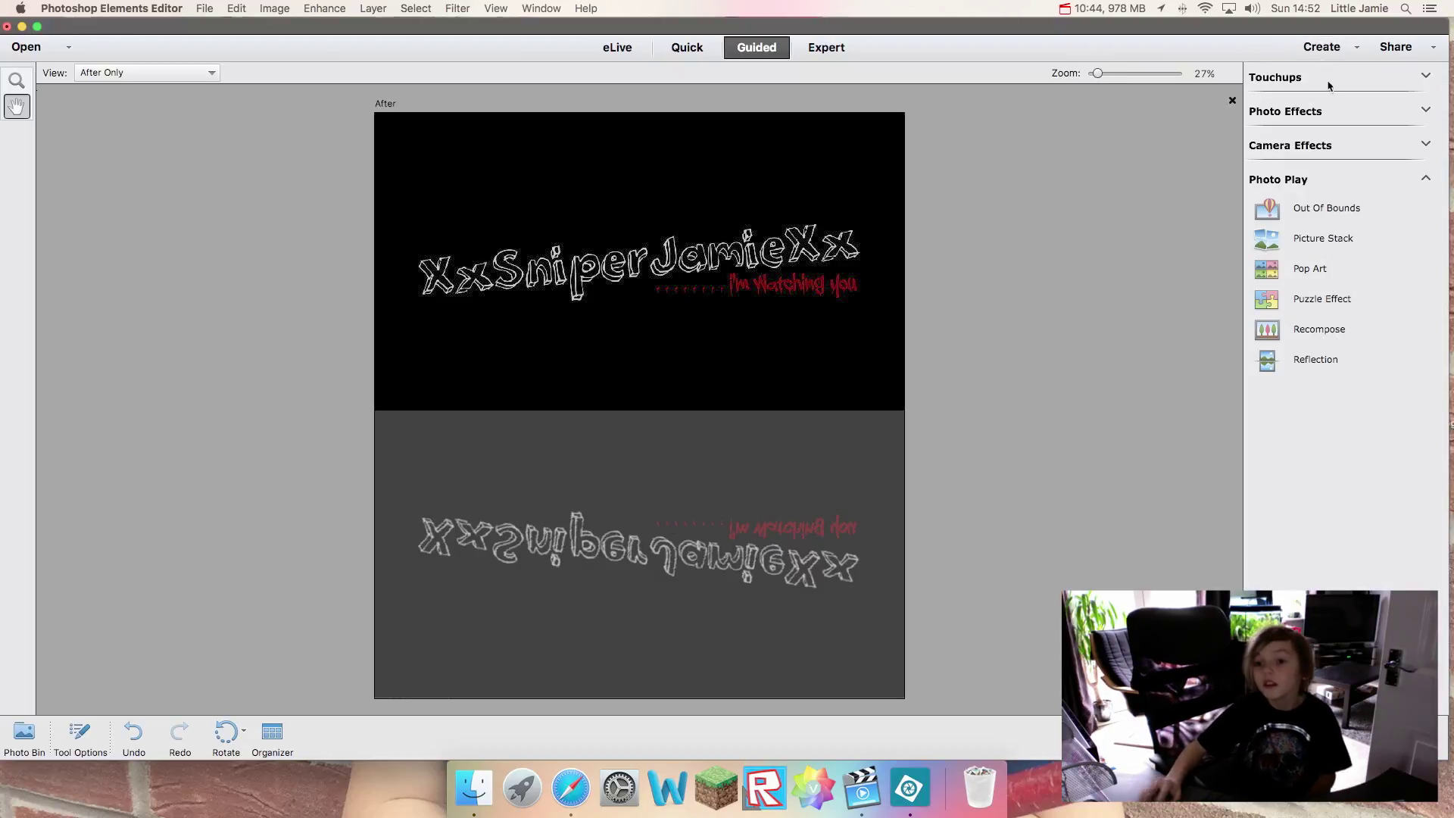
Step: Show and hide the Photo Bin, select the Zoom tool, and cancel opening a file
left_click(29, 731)
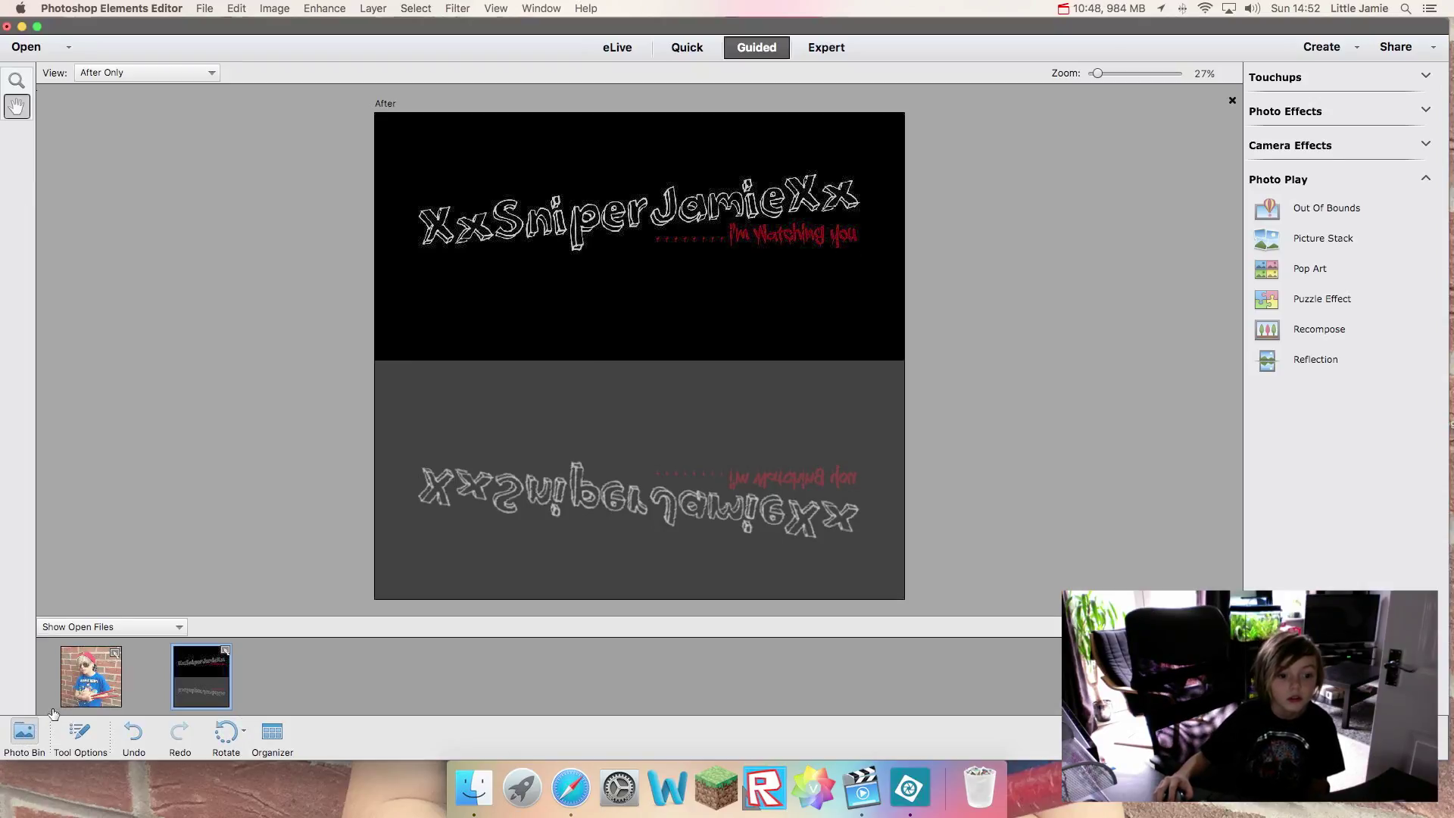
left_click(6, 736)
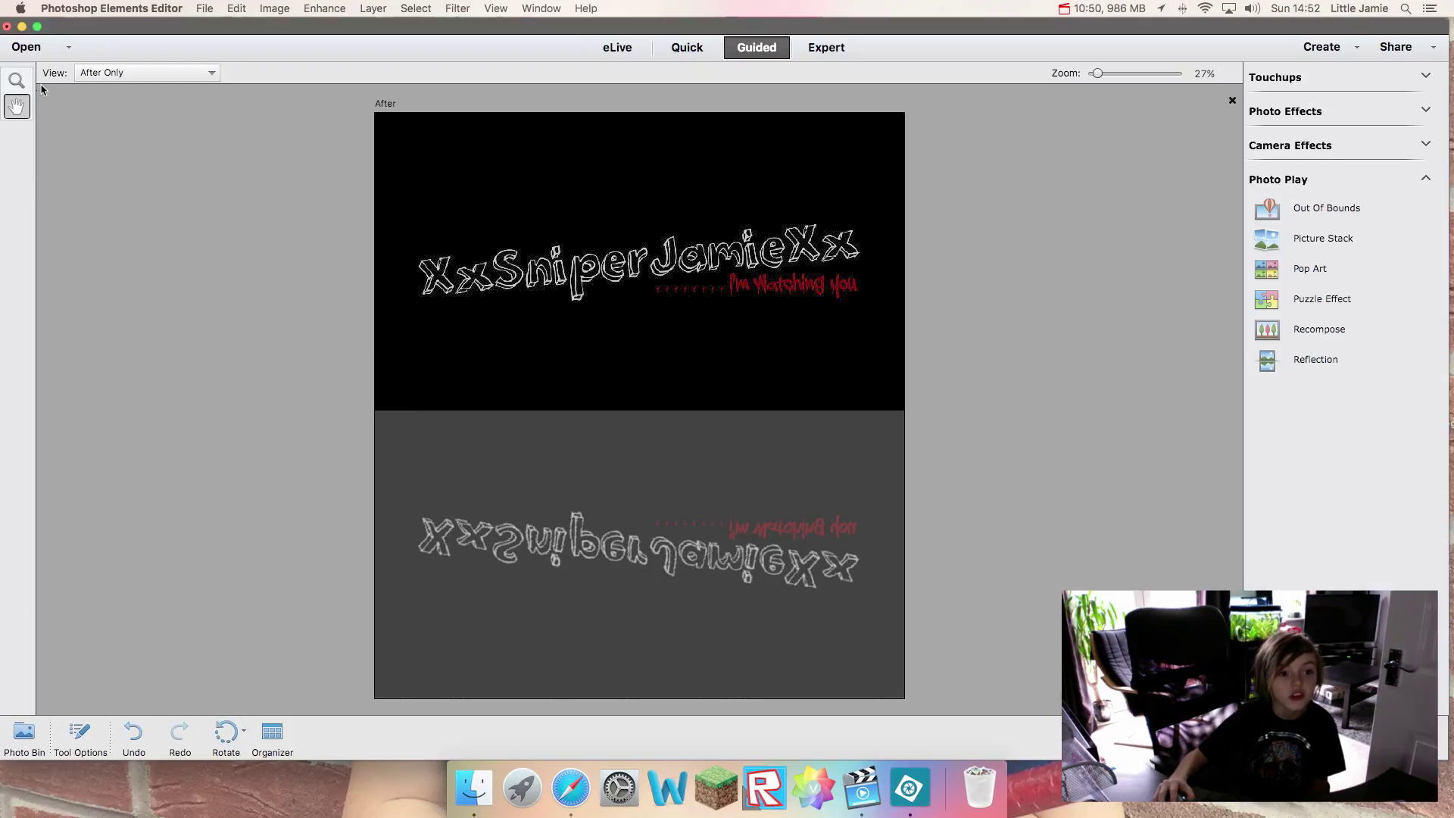
left_click(16, 89)
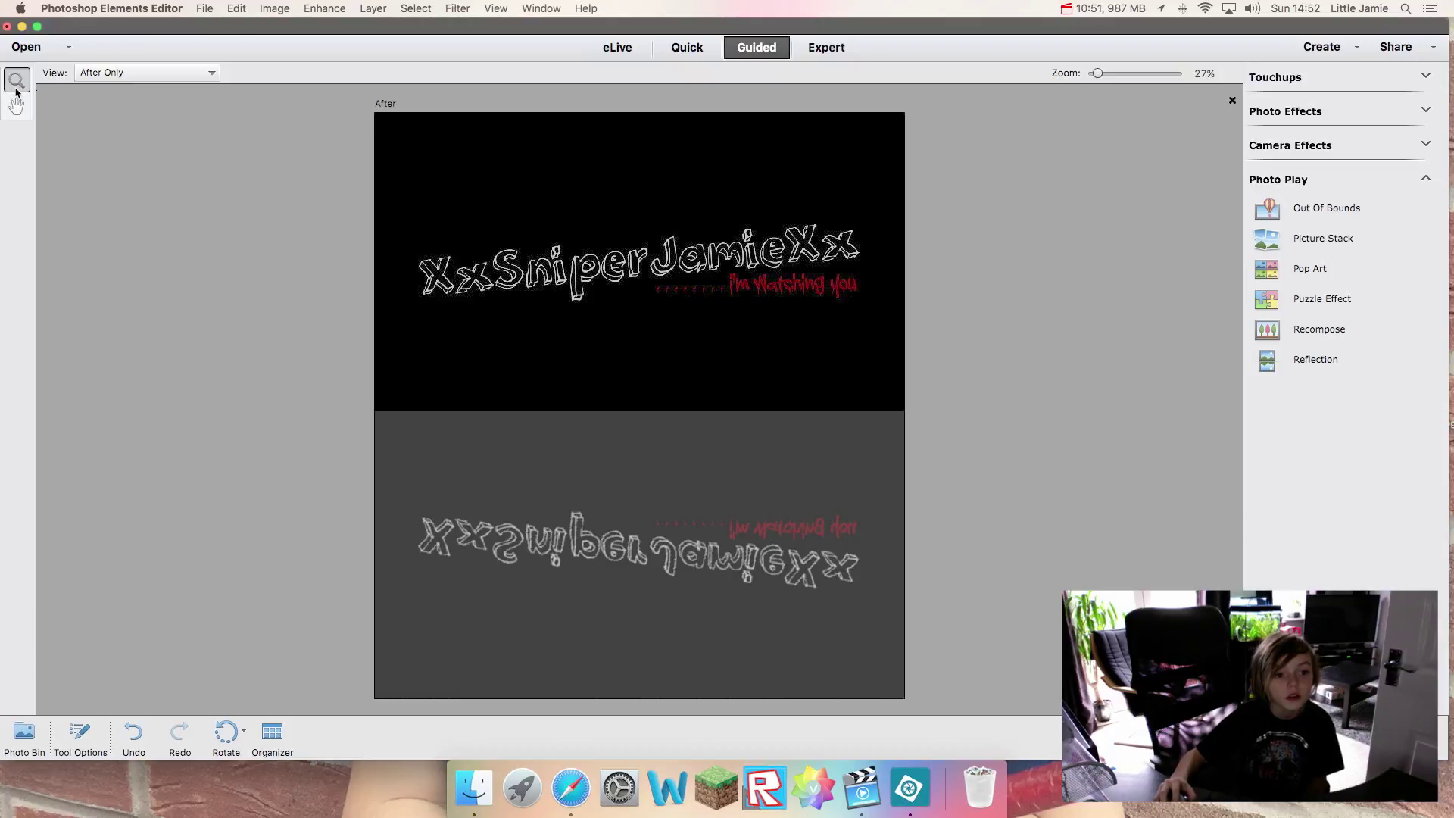
left_click(26, 47)
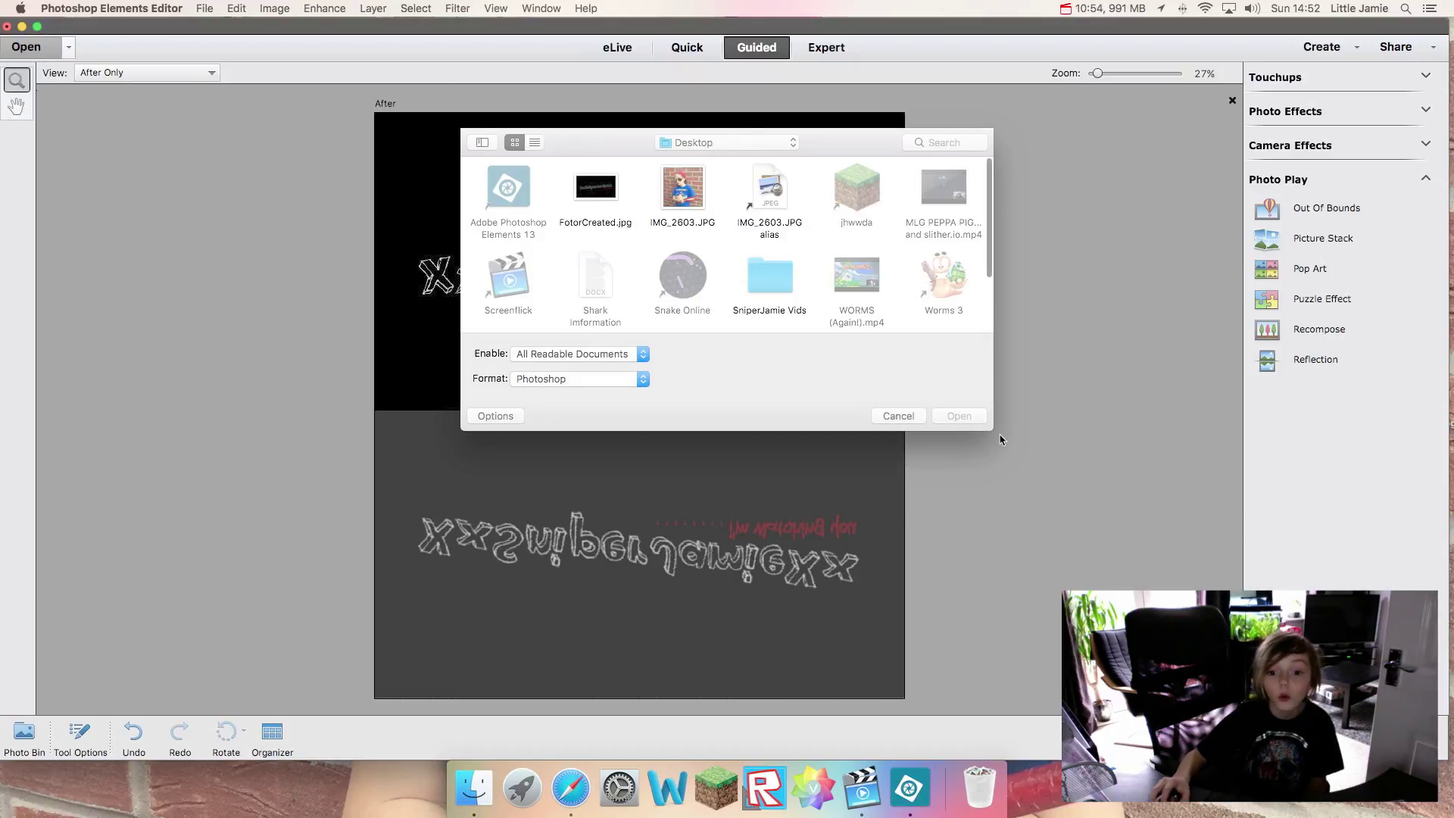
left_click(898, 416)
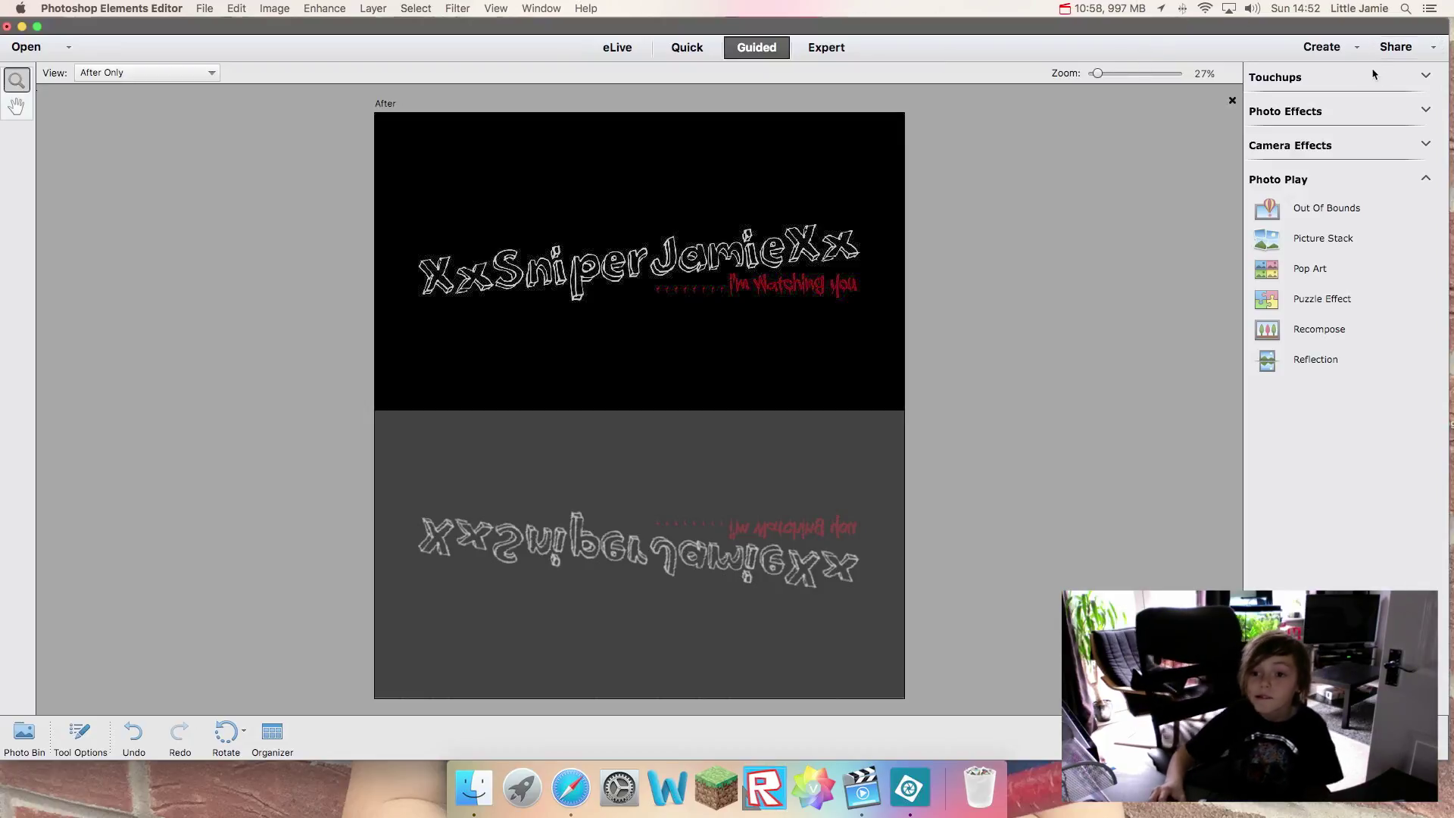
Step: Share to Twitter, auto-saving files and skipping the Osaka font, then dismiss the one-image error
left_click(1425, 47)
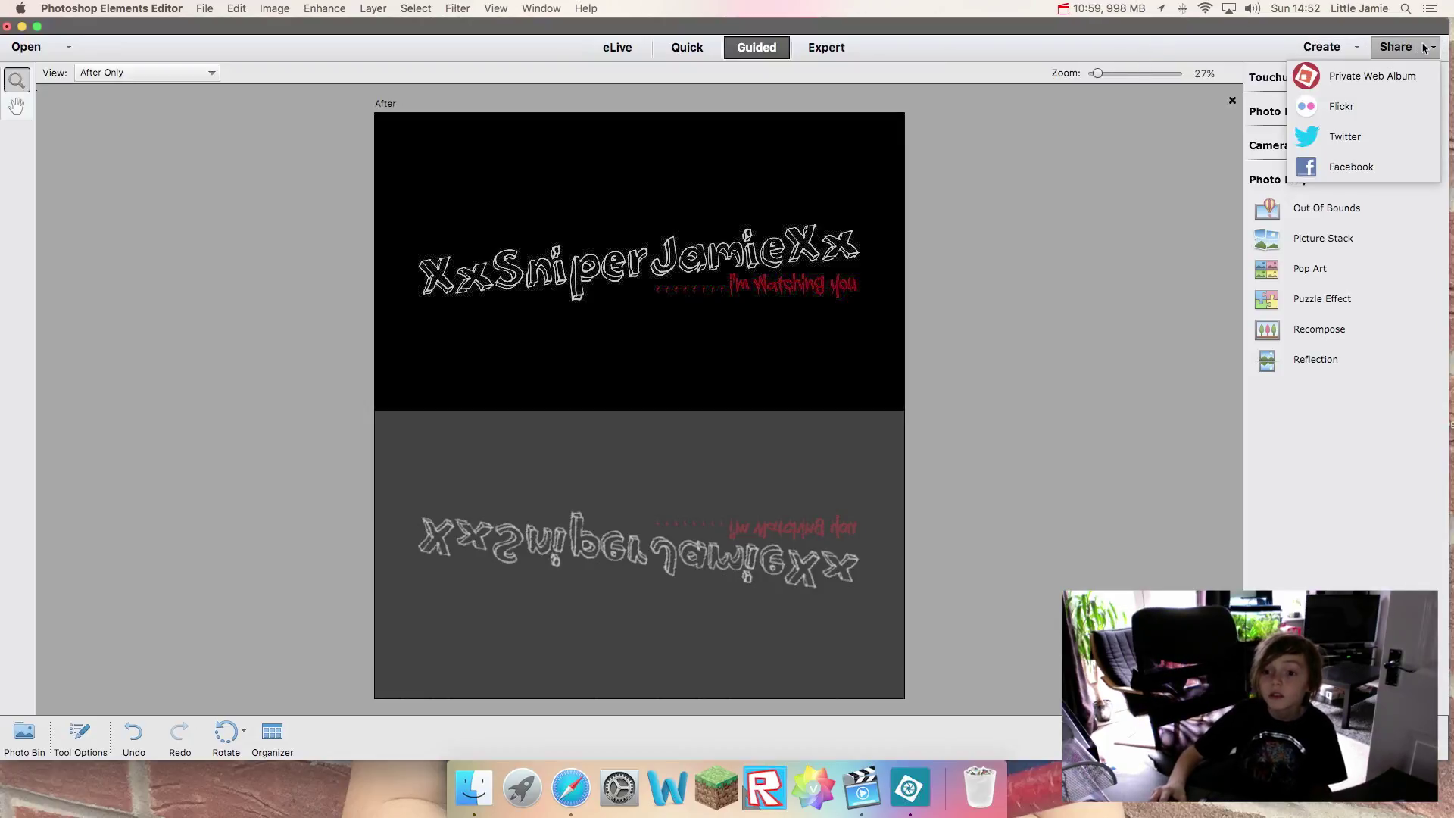
left_click(1391, 144)
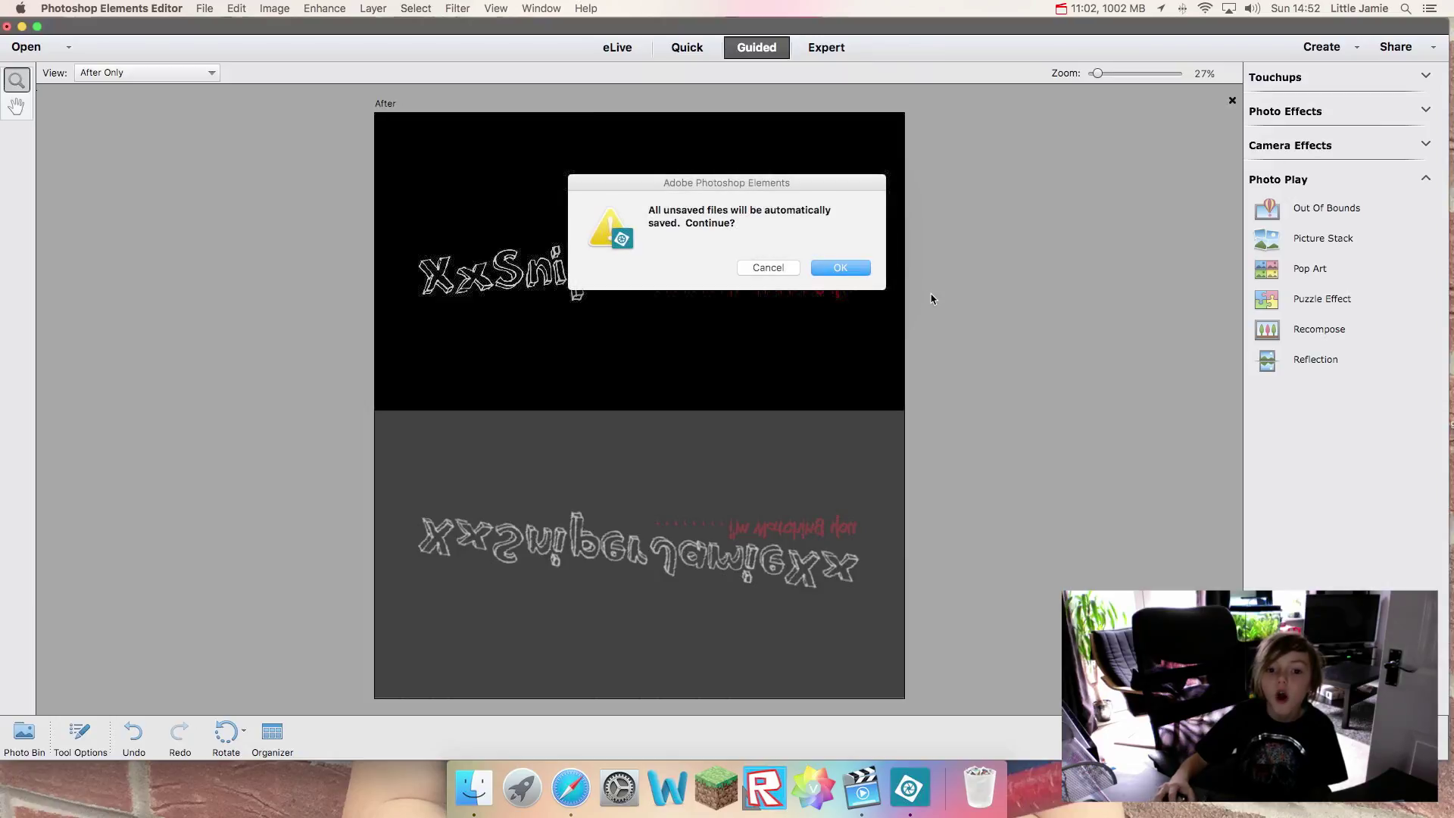
left_click(861, 271)
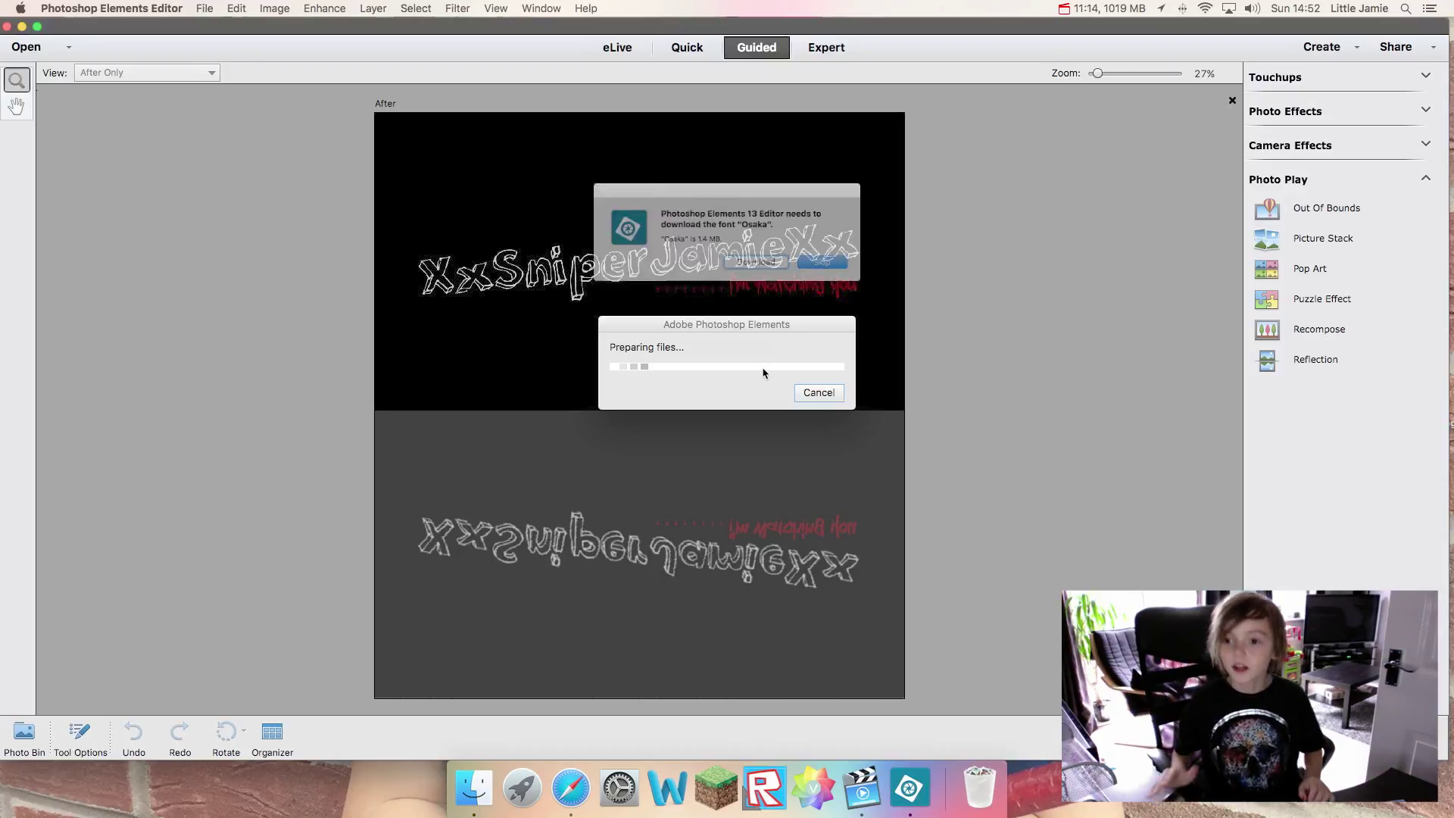
left_click(841, 268)
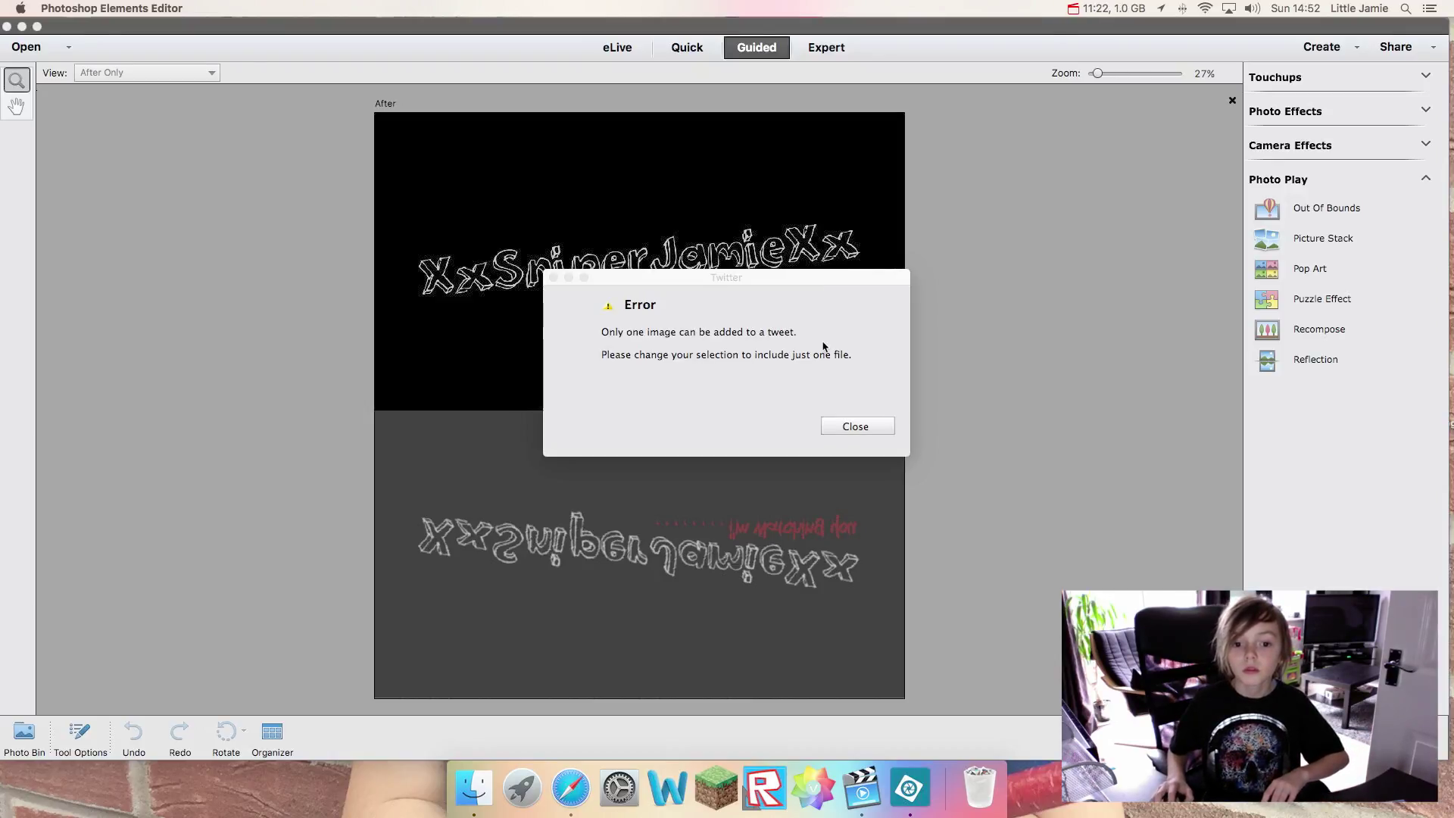
left_click(858, 427)
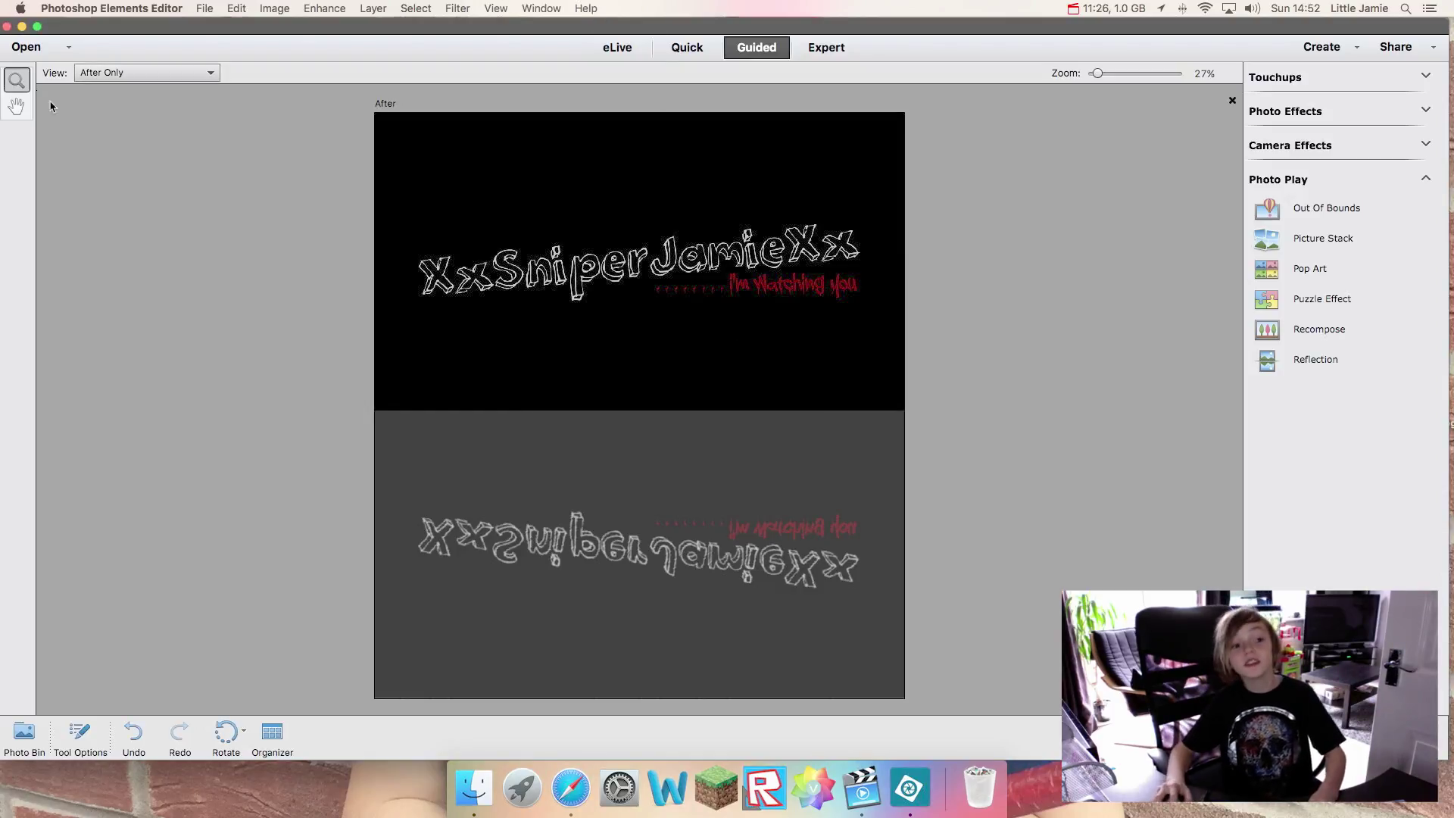